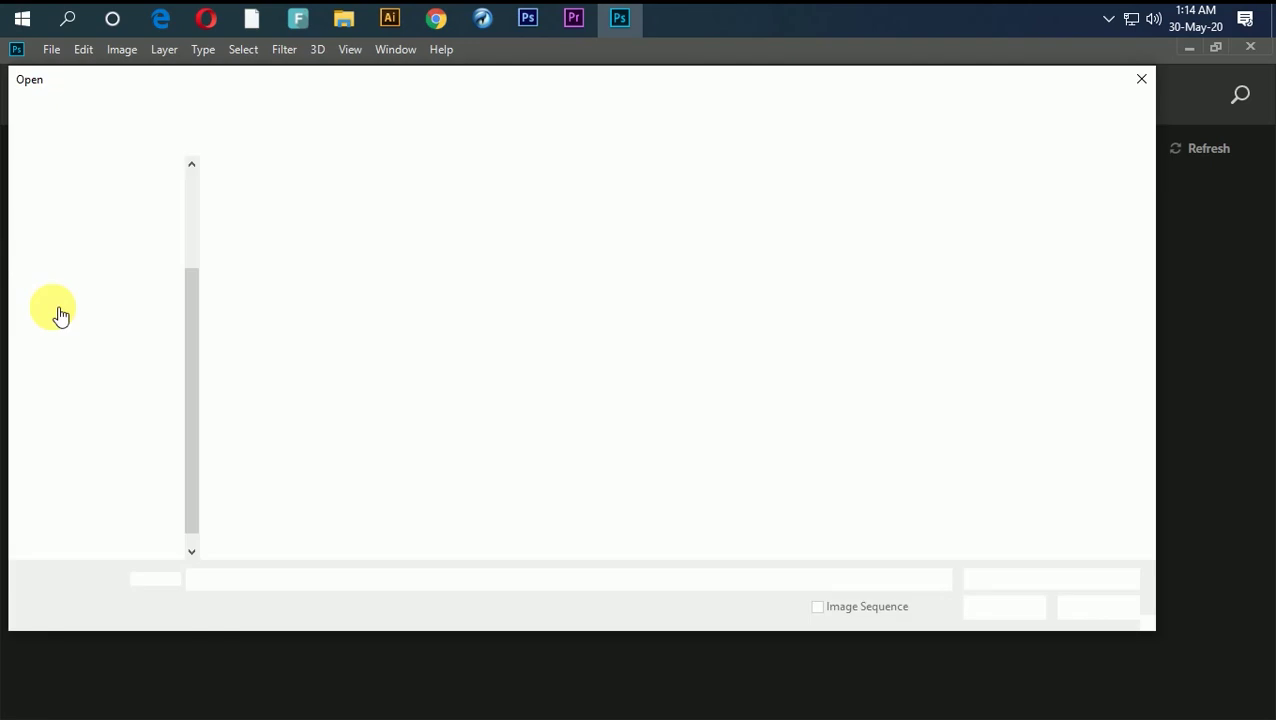
# - Open the photo anushka-virat.jpg and fit it to the window
pyautogui.click(267, 220)
pyautogui.click(1003, 608)
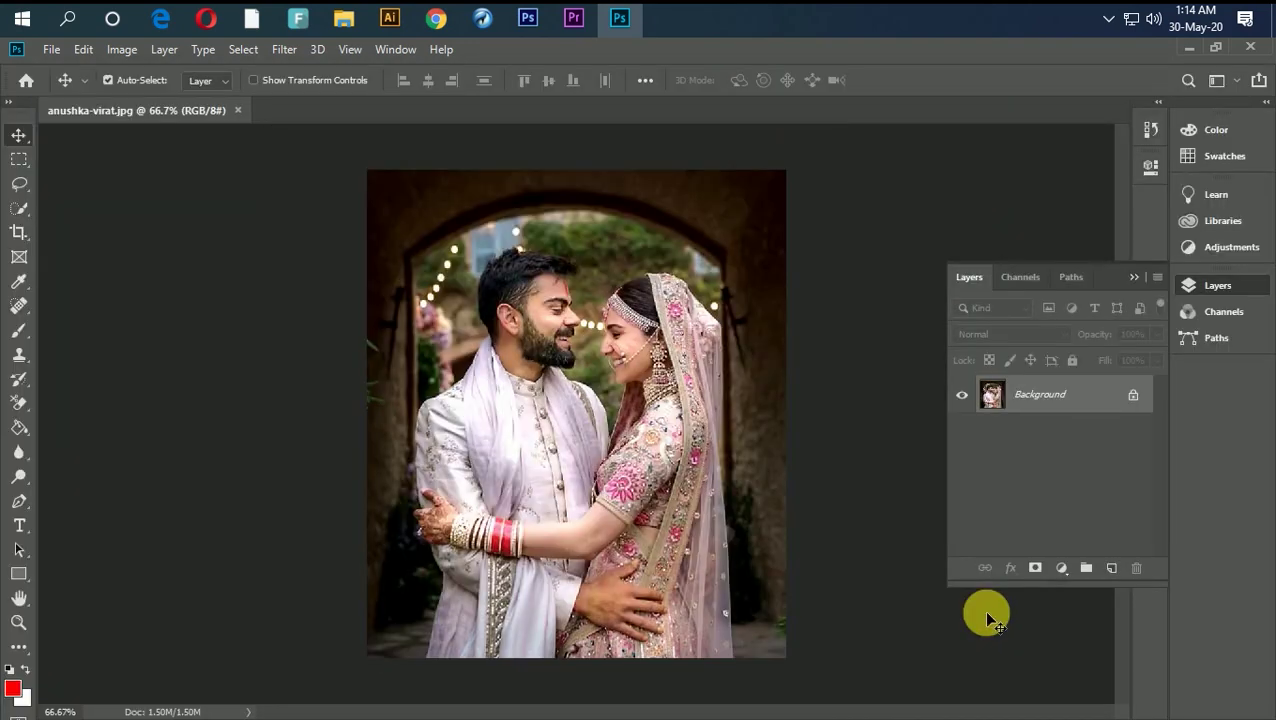
pyautogui.hotkey('ctrl', '0')
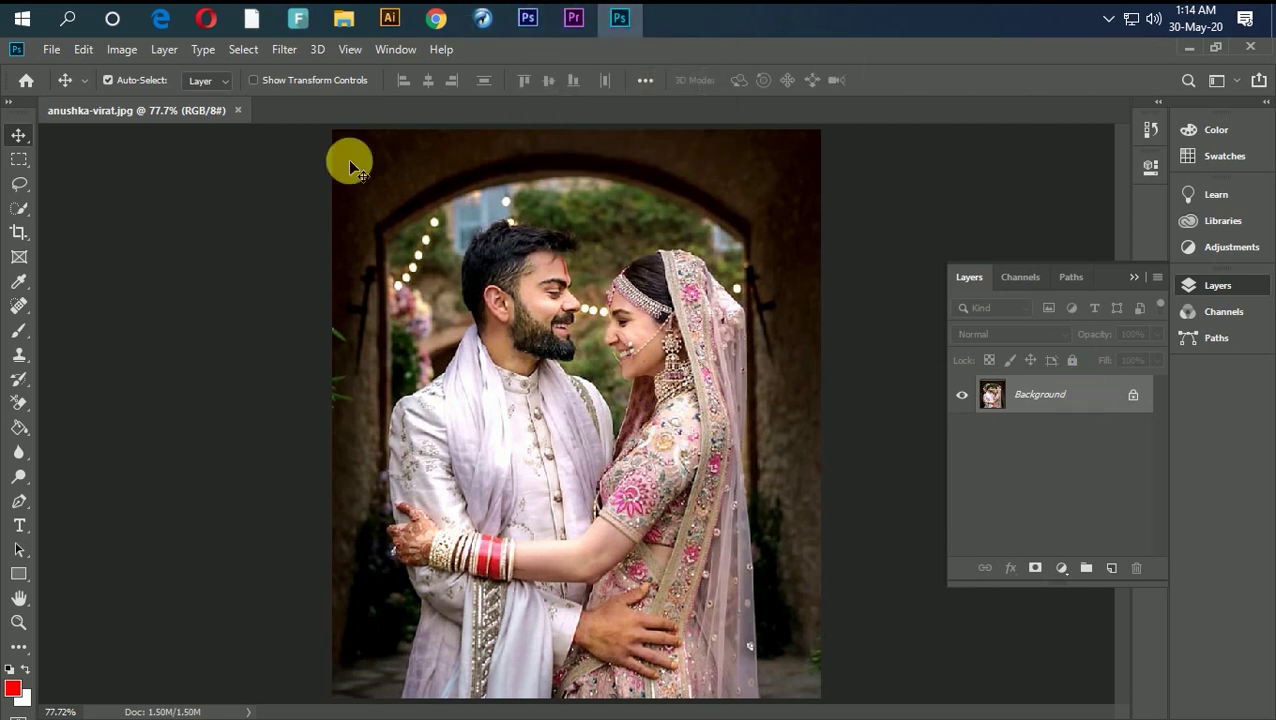
# - Start the Camera Raw Filter with the Color profile and set temperature to -10, tint to +13 and exposure to +0.55
pyautogui.click(285, 52)
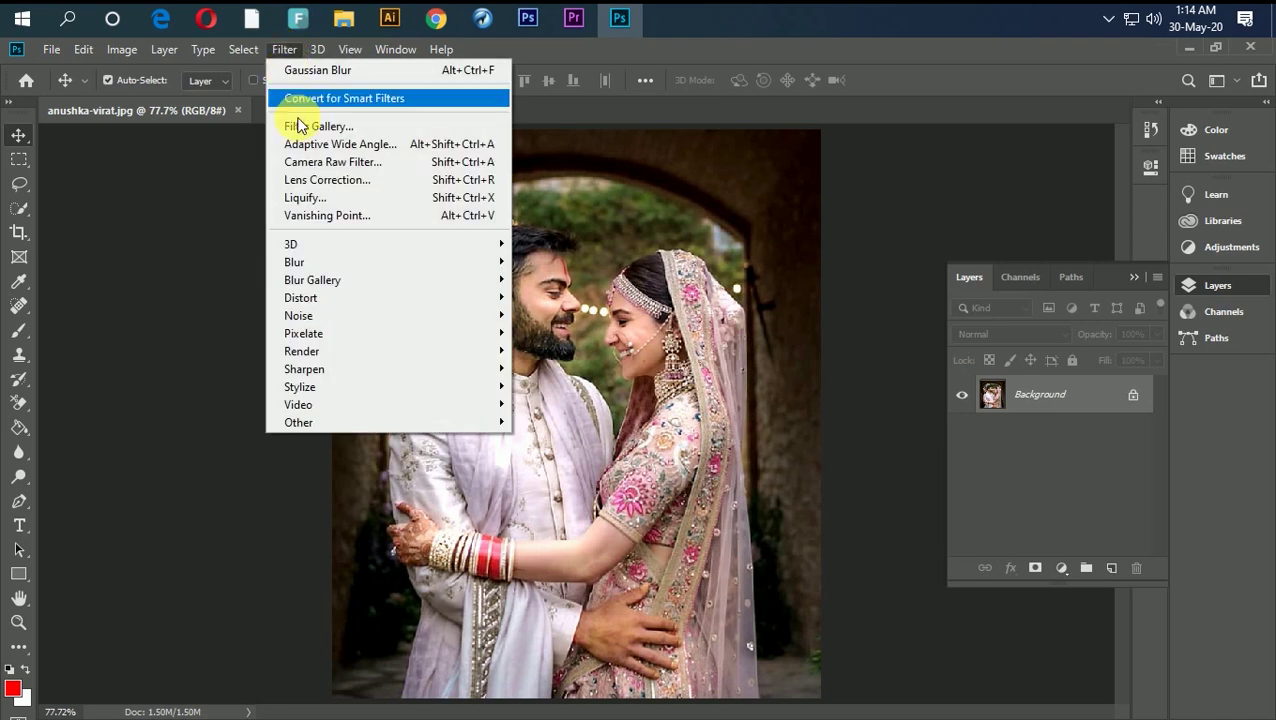
pyautogui.click(374, 160)
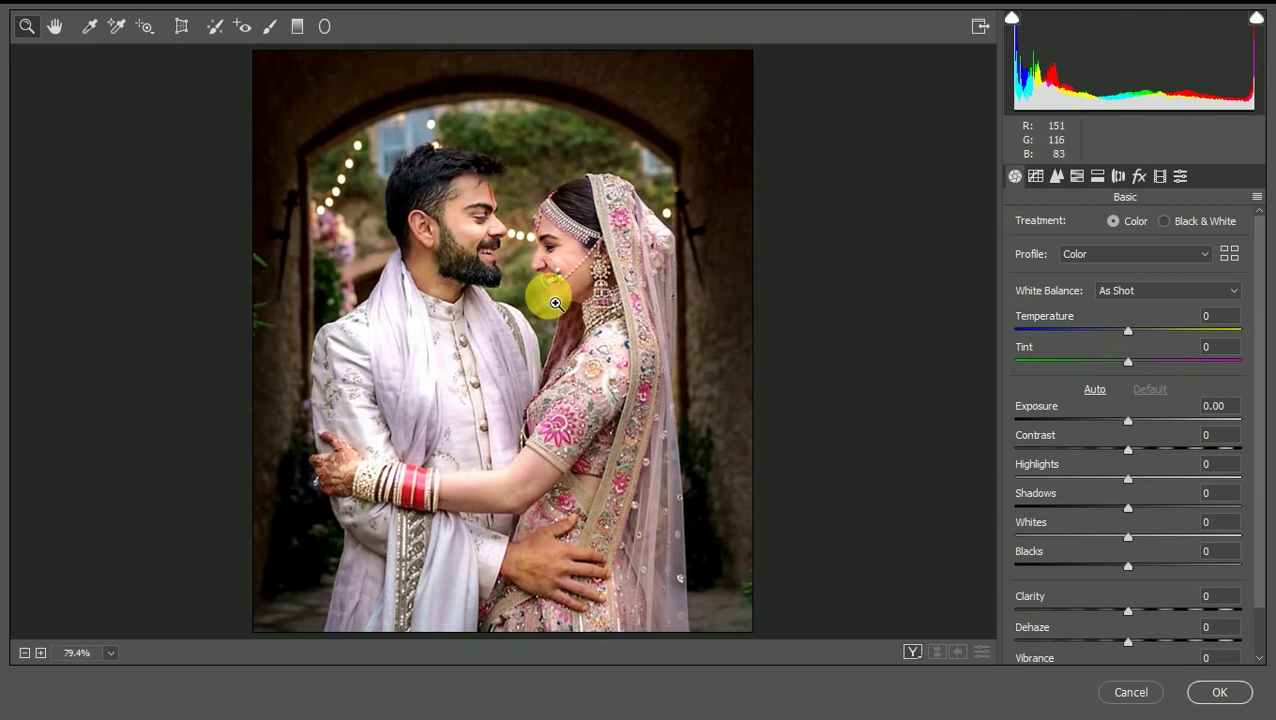
pyautogui.click(1190, 258)
pyautogui.click(1131, 256)
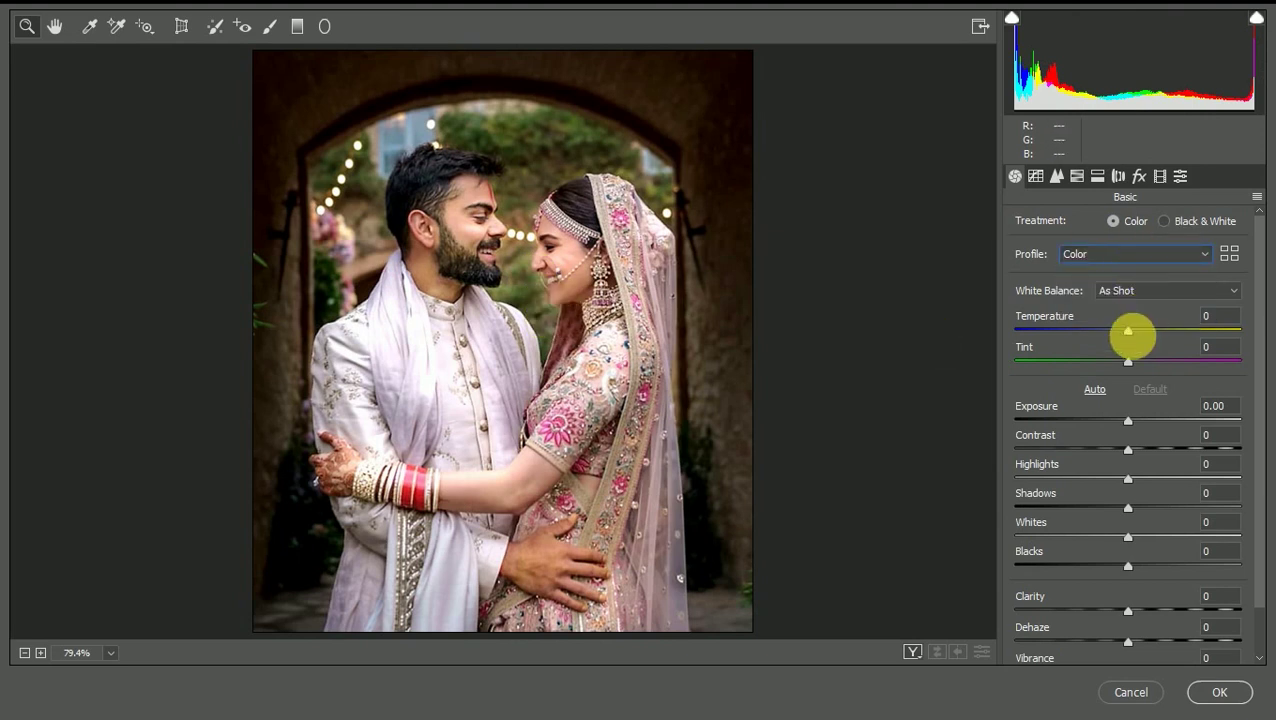
pyautogui.moveTo(1149, 331); pyautogui.dragTo(1117, 330)
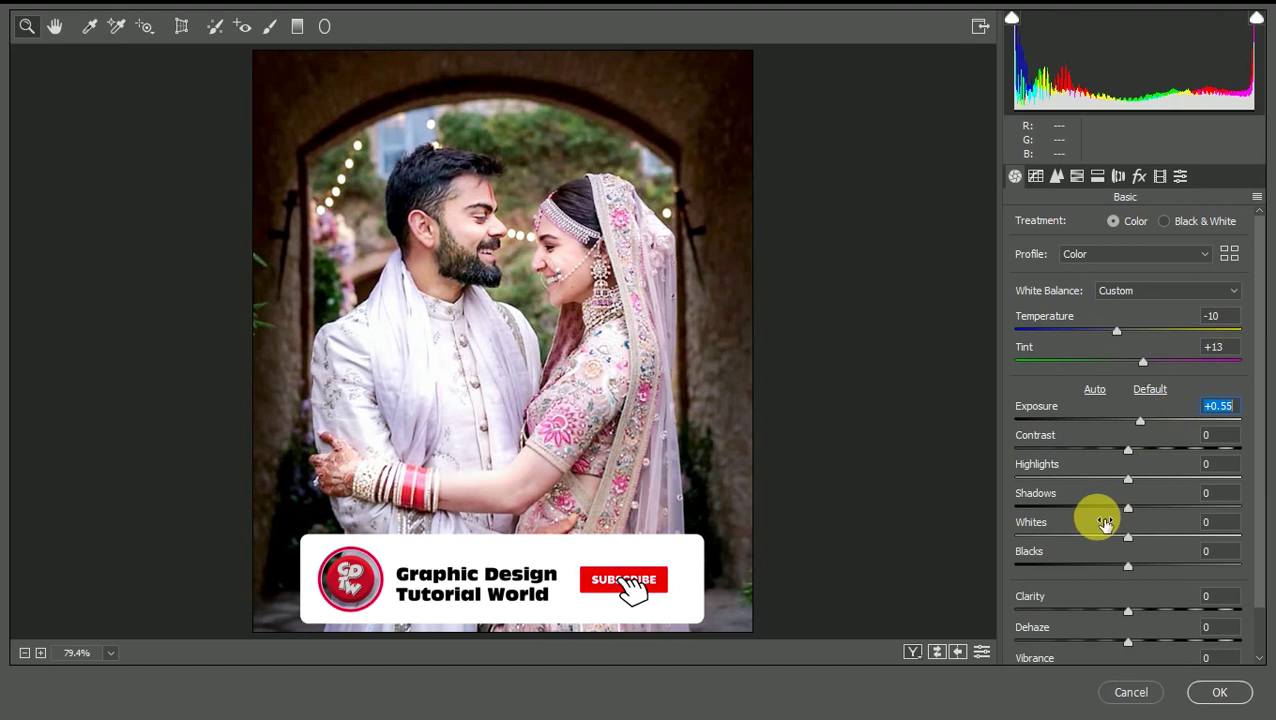
# - Set the photo's whites to -22 and vibrance to +16
pyautogui.moveTo(1127, 521); pyautogui.dragTo(1105, 521)
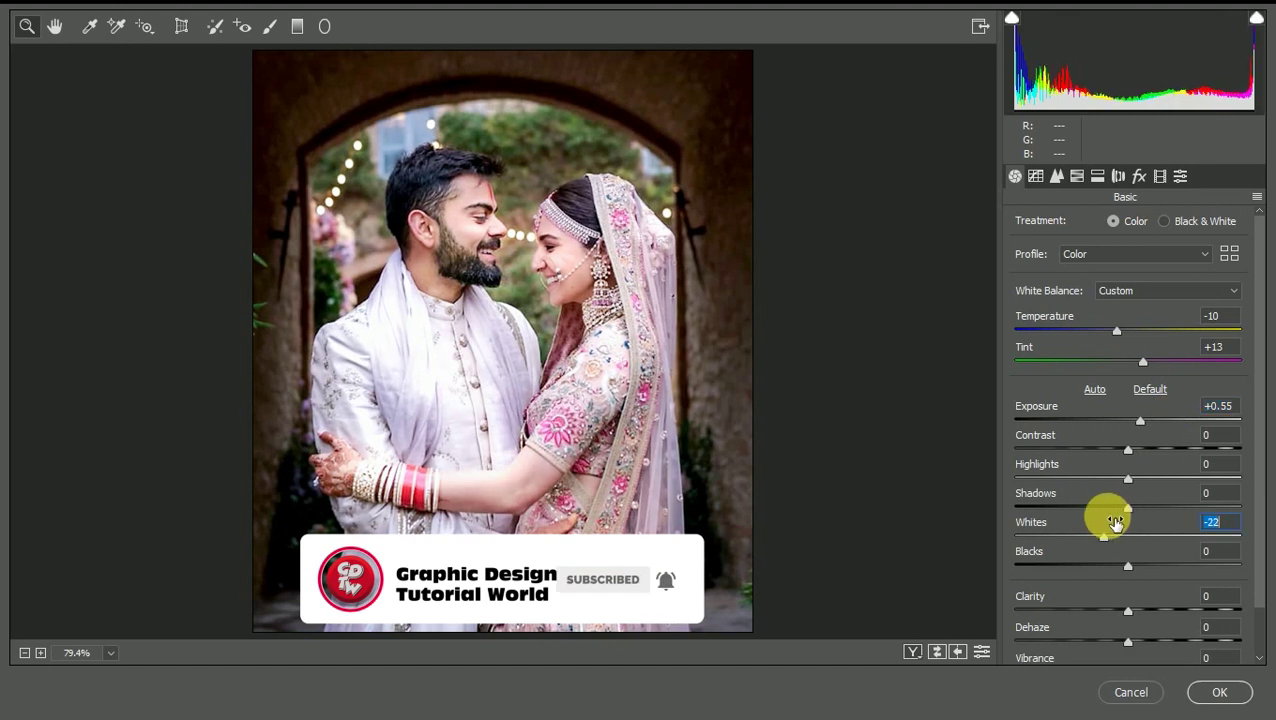
pyautogui.scroll(-3, 1062, 590)
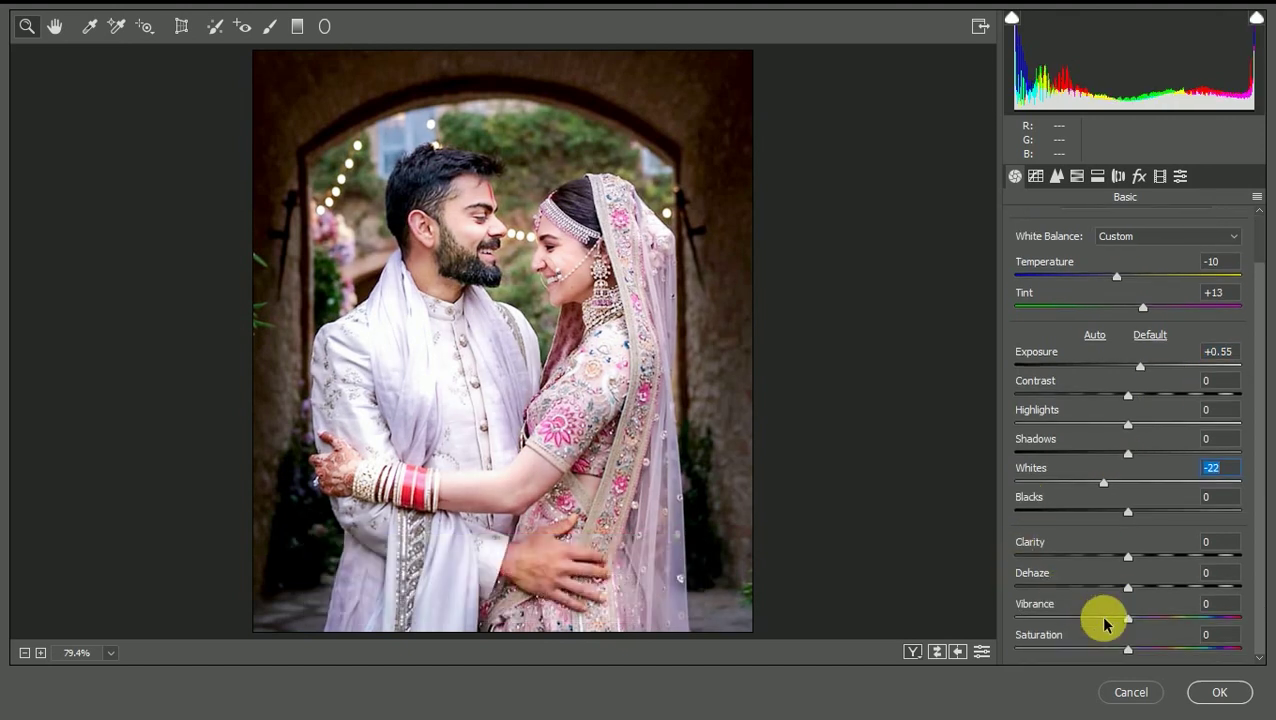
pyautogui.moveTo(1130, 622); pyautogui.dragTo(1149, 623)
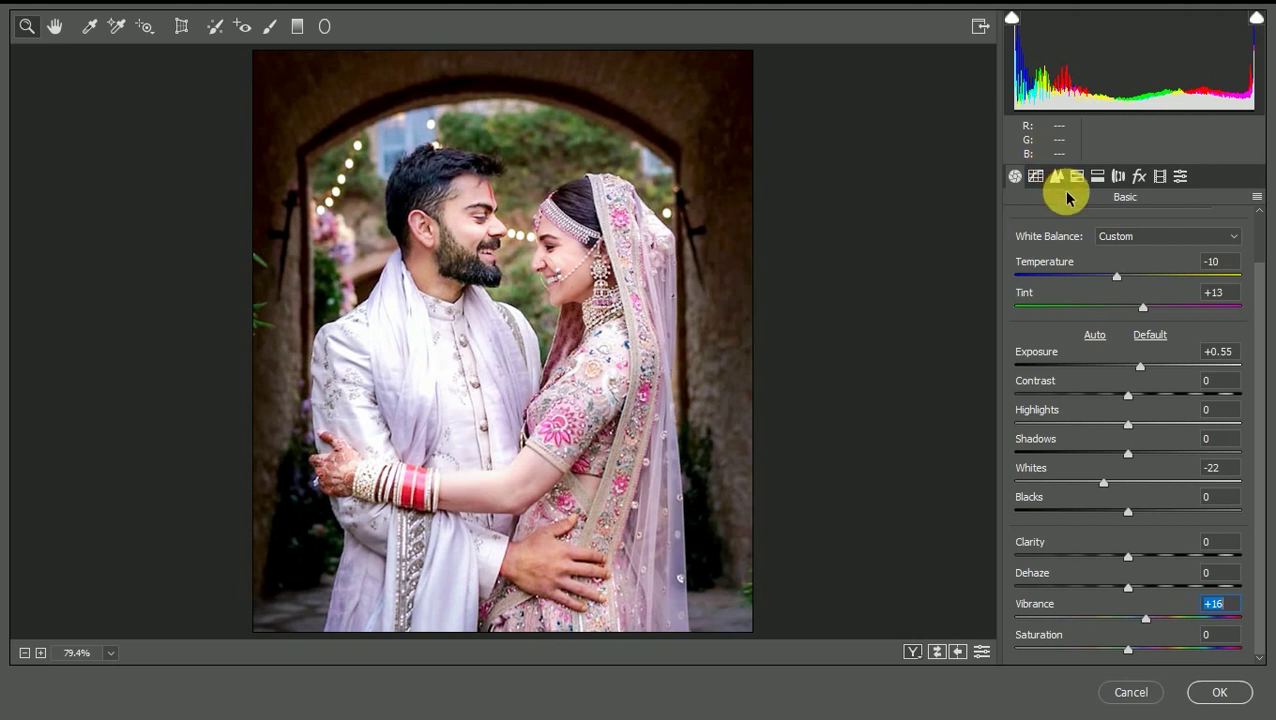
# - Draw a tall elliptical Radial Filter centred between the couple and narrow it to their upper bodies
pyautogui.click(324, 26)
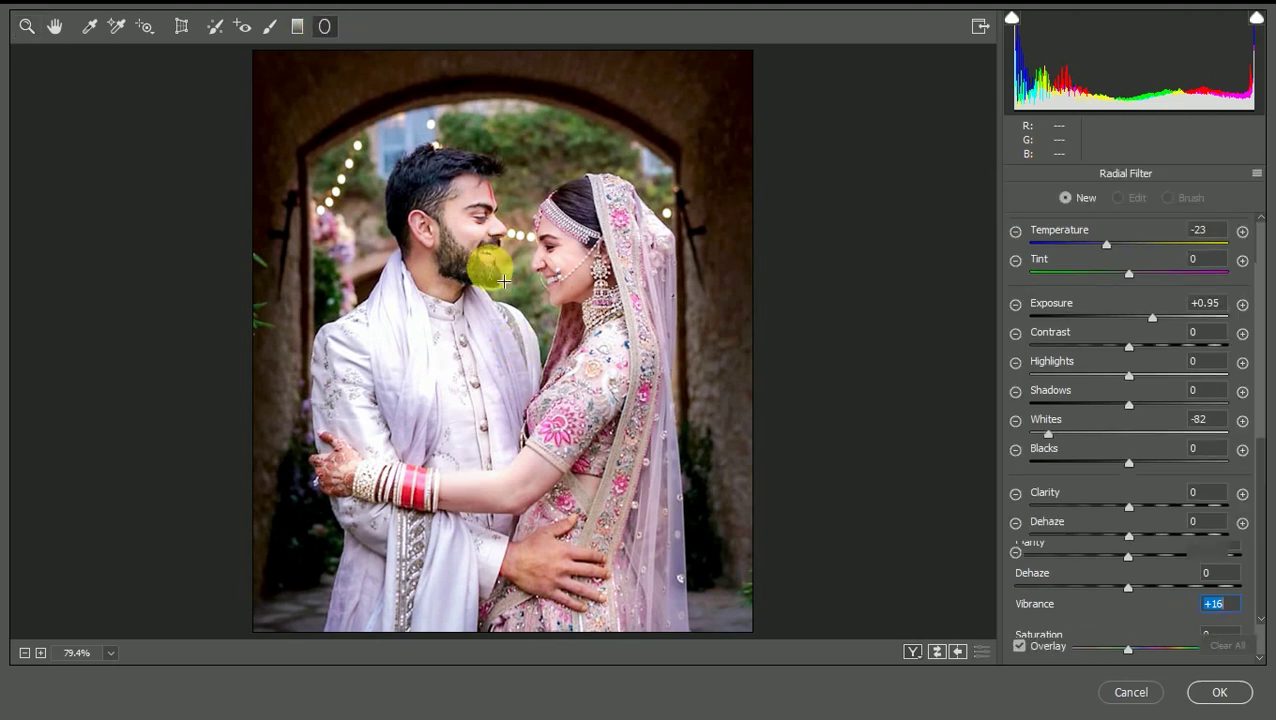
pyautogui.moveTo(463, 154); pyautogui.dragTo(600, 480)
pyautogui.moveTo(464, 156); pyautogui.dragTo(514, 318)
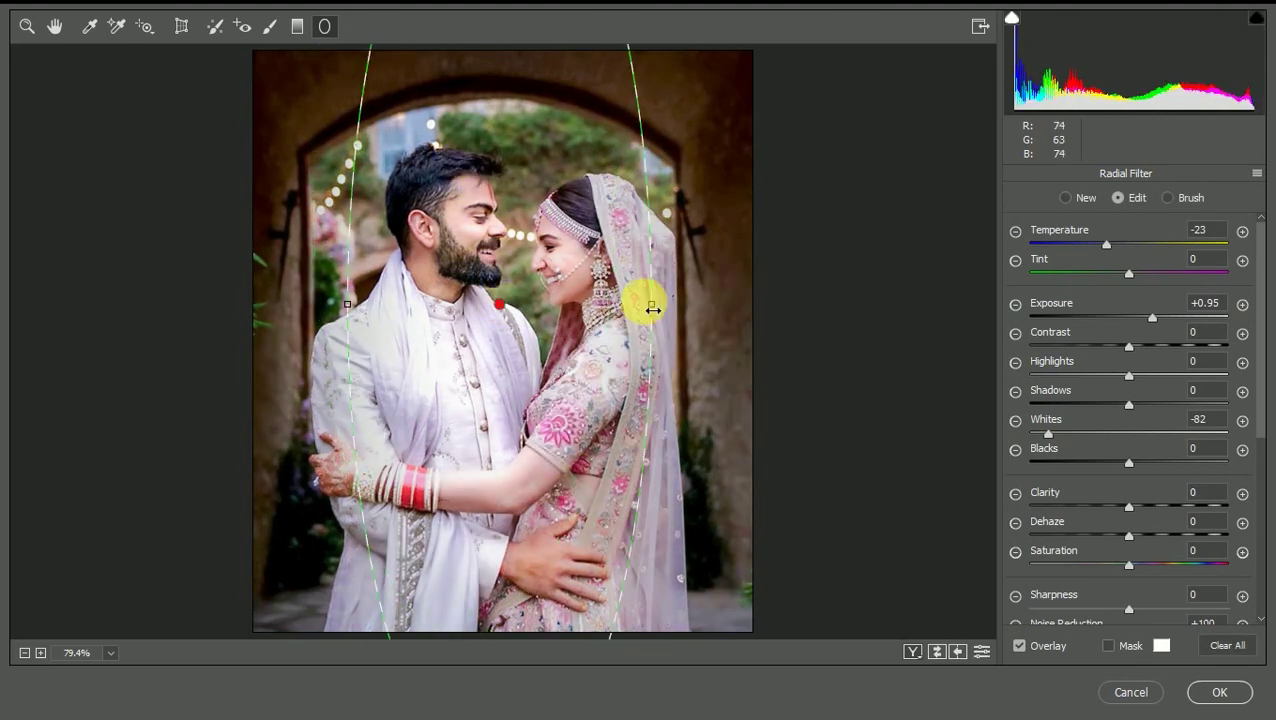
pyautogui.moveTo(644, 302); pyautogui.dragTo(621, 303)
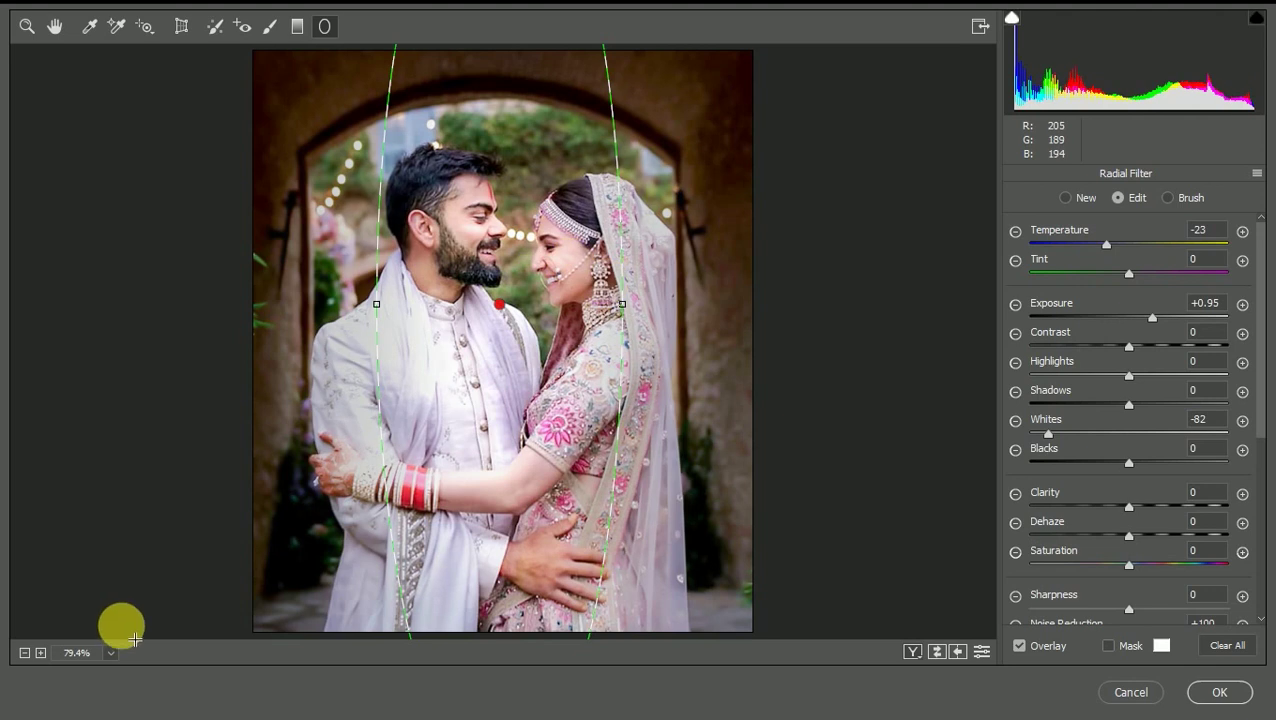
# - Shorten the radial ellipse to fit within the photo's height, centre and narrow it around the couple, and set its temperature to -21
pyautogui.click(26, 654)
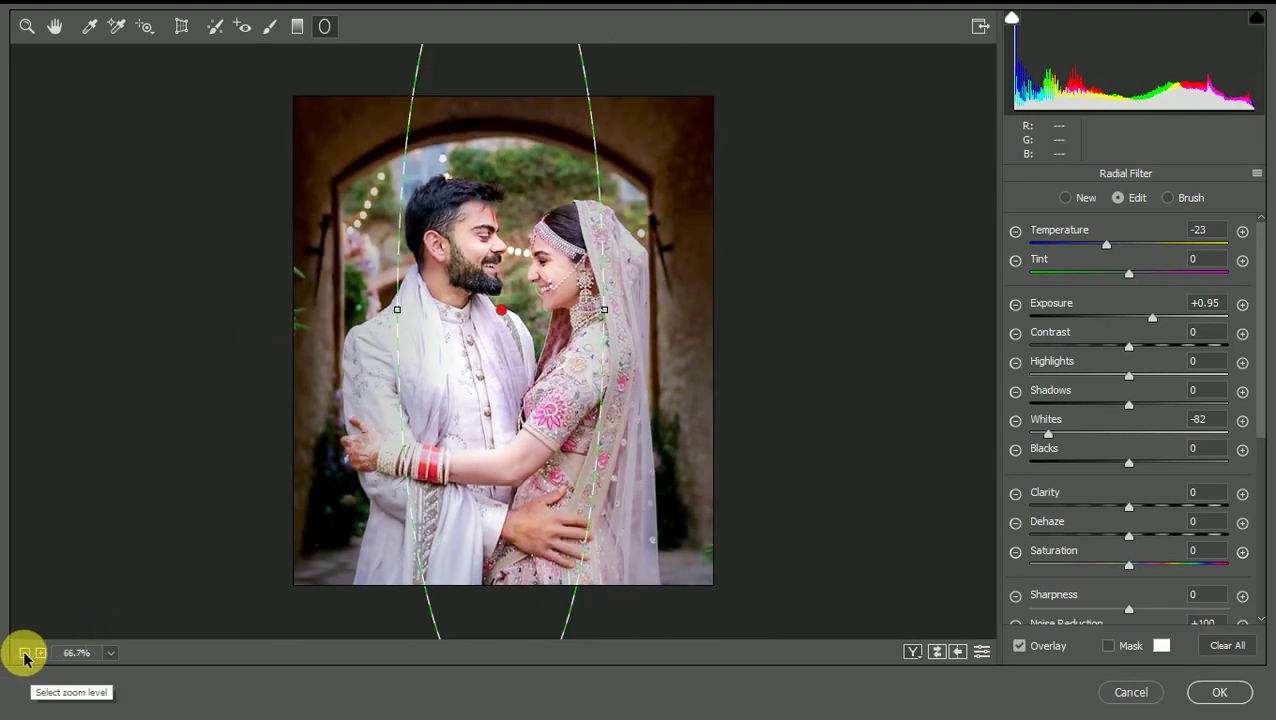
pyautogui.click(26, 654)
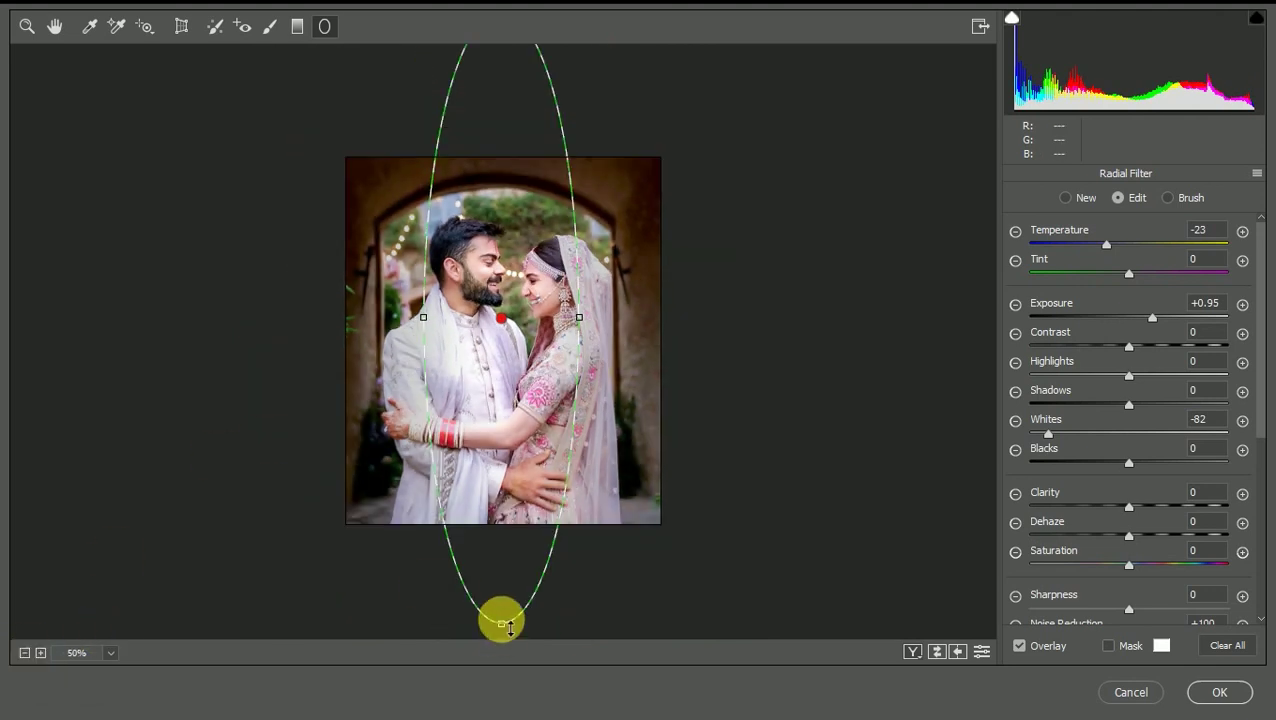
pyautogui.moveTo(508, 626); pyautogui.dragTo(513, 518)
pyautogui.moveTo(504, 117); pyautogui.dragTo(510, 158)
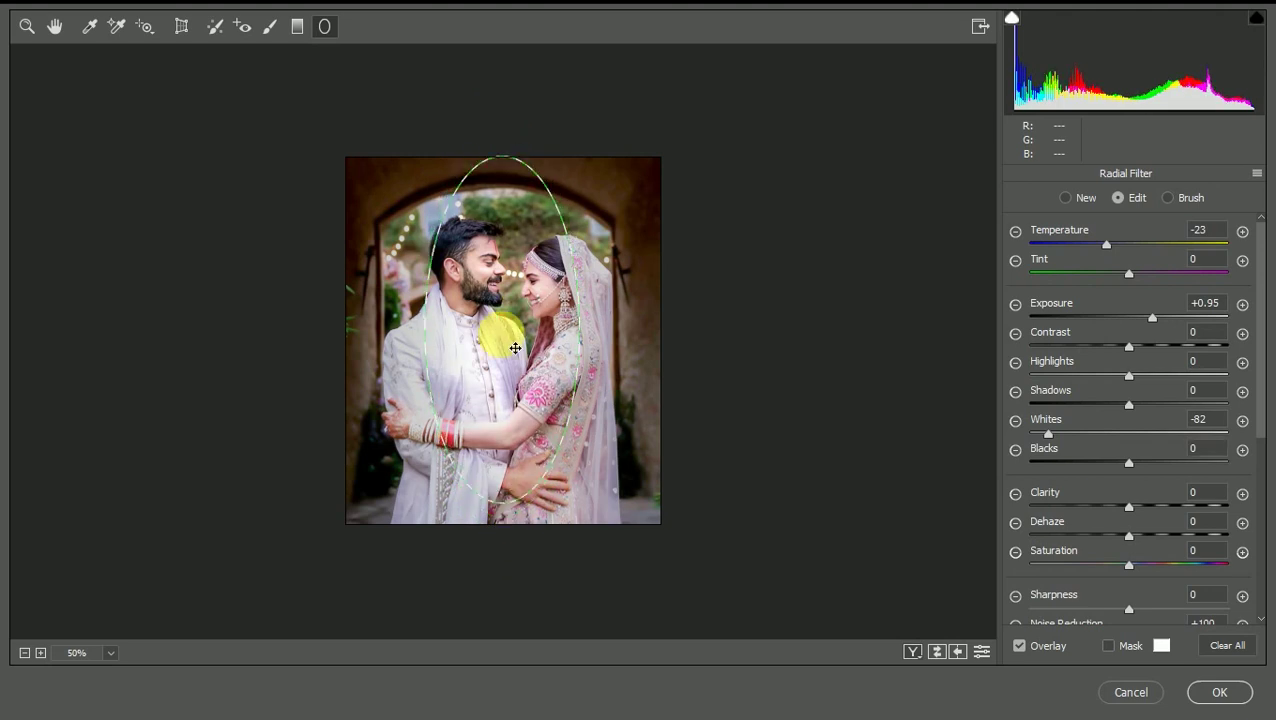
pyautogui.moveTo(515, 348); pyautogui.dragTo(518, 352)
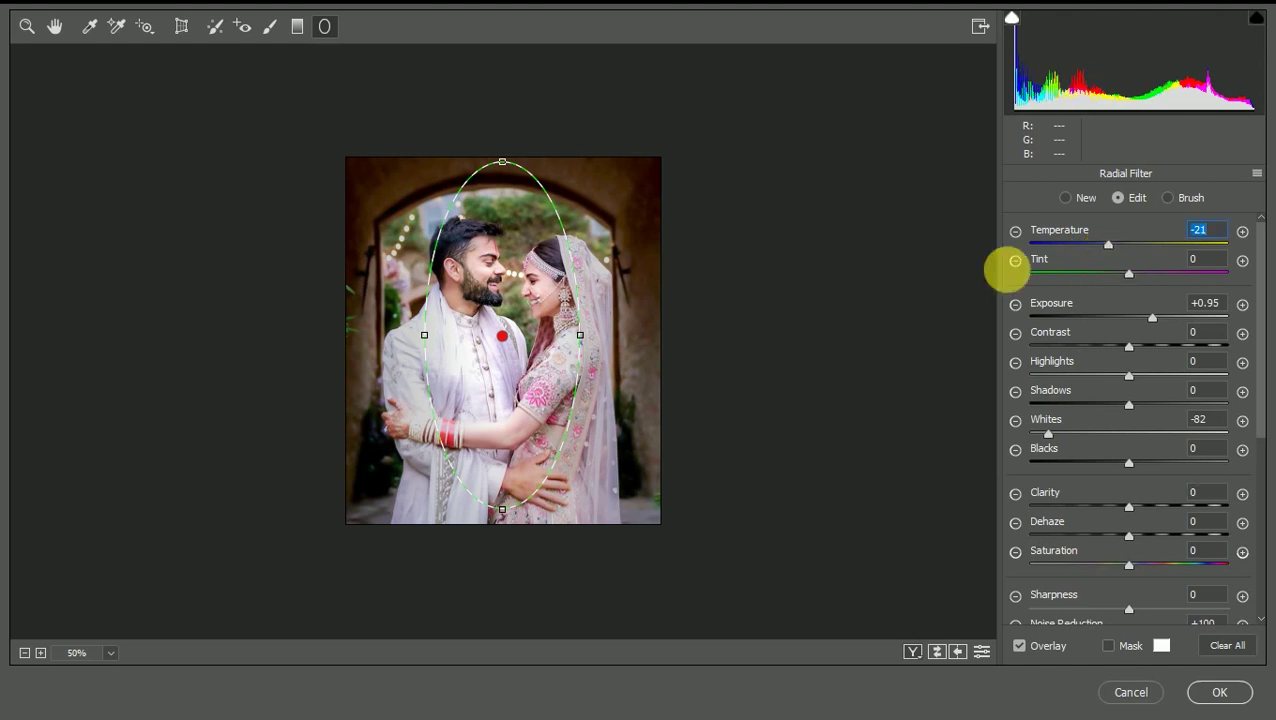
pyautogui.moveTo(583, 344); pyautogui.dragTo(573, 338)
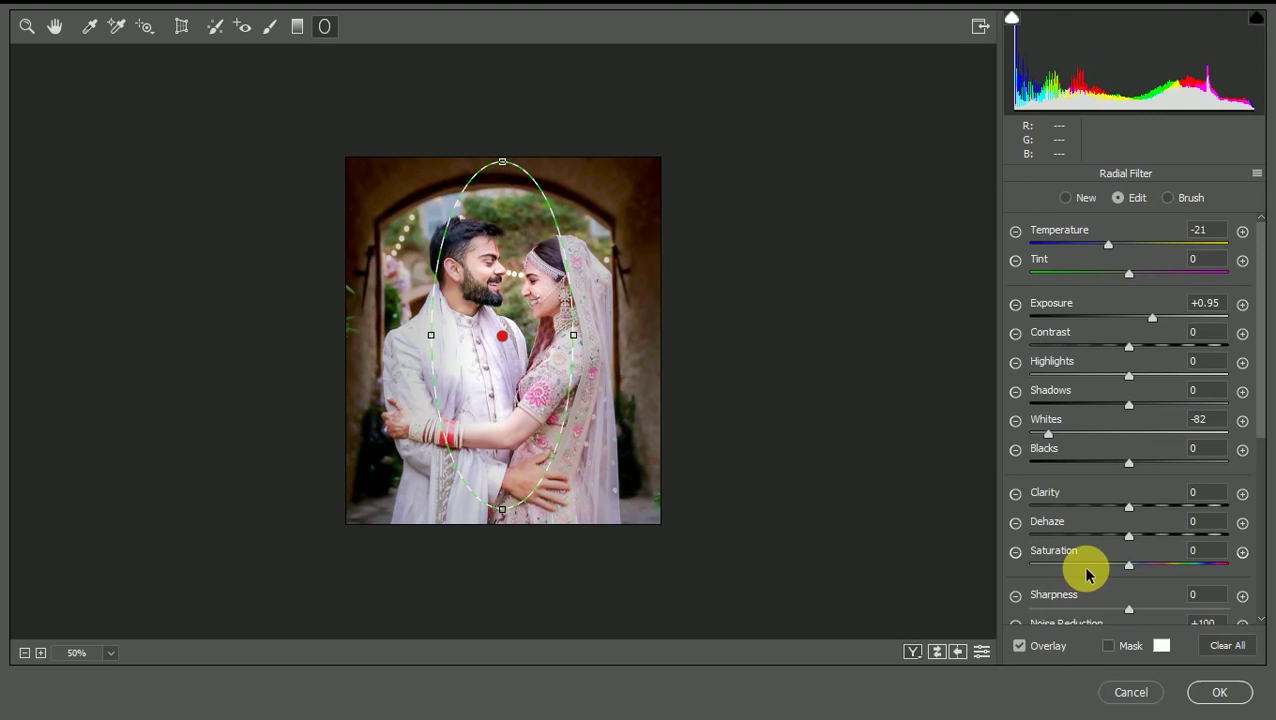
# - Set the Radial Filter's feather to 67 with the effect outside, and apply the Camera Raw adjustments
pyautogui.scroll(-1, 1090, 578)
pyautogui.scroll(-6, 1090, 570)
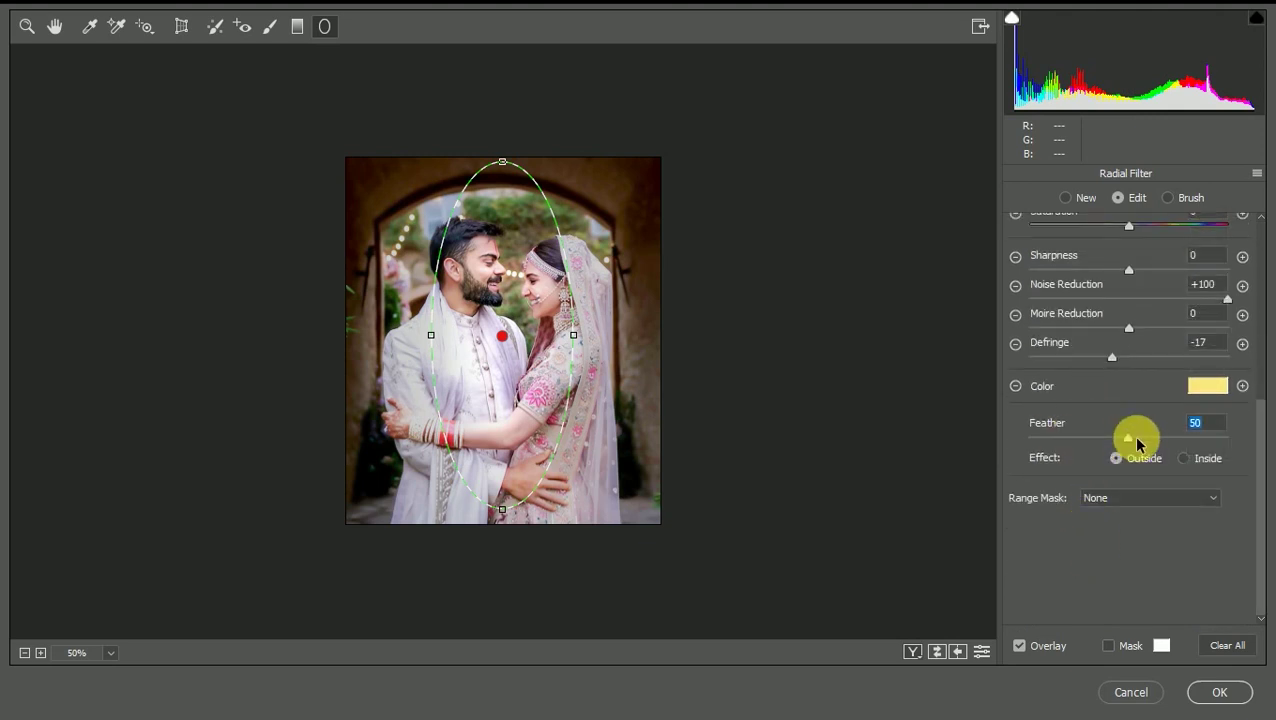
pyautogui.moveTo(1152, 438); pyautogui.dragTo(1173, 438)
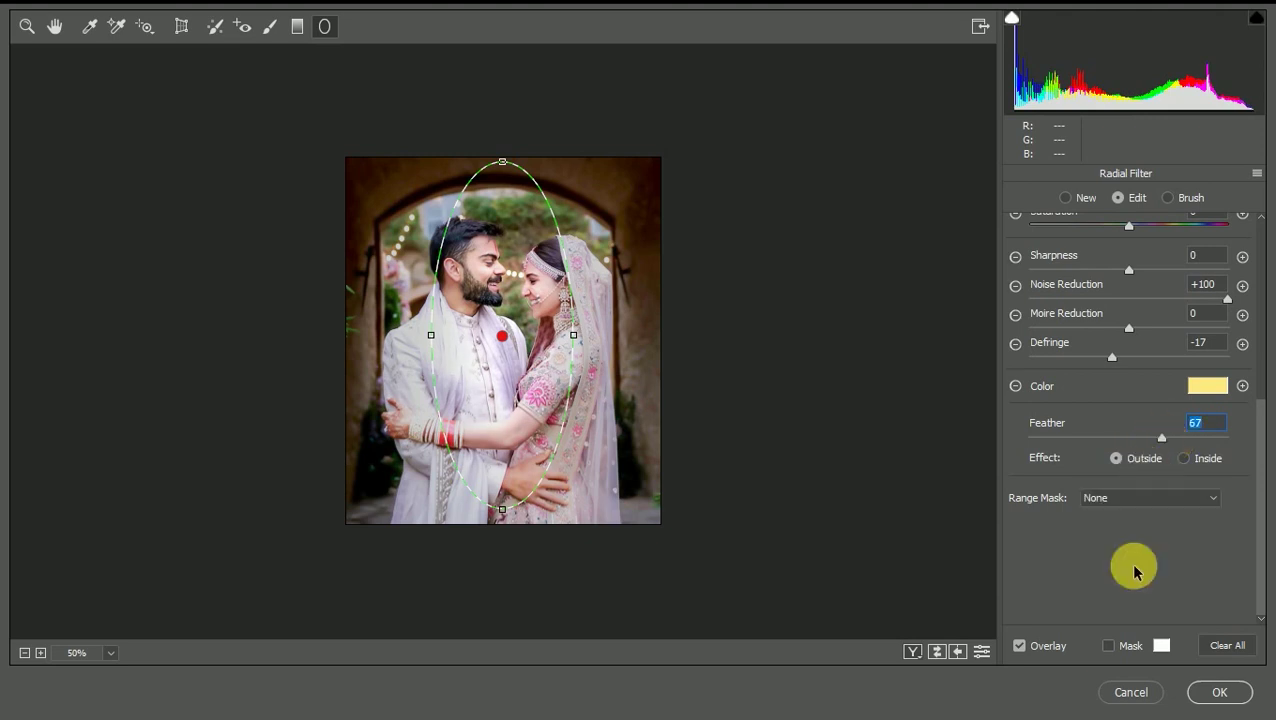
pyautogui.click(1218, 694)
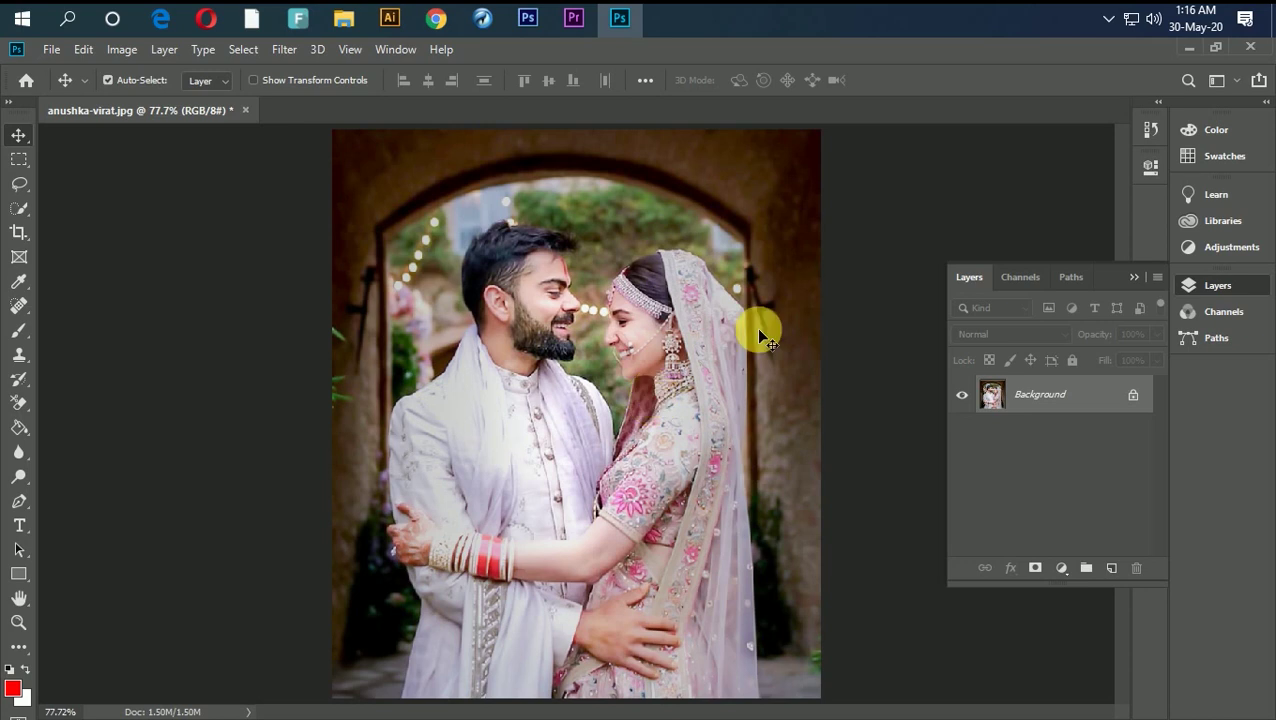
# - Duplicate the Background layer under the name Background 2
pyautogui.rightClick(1090, 398)
pyautogui.click(1176, 432)
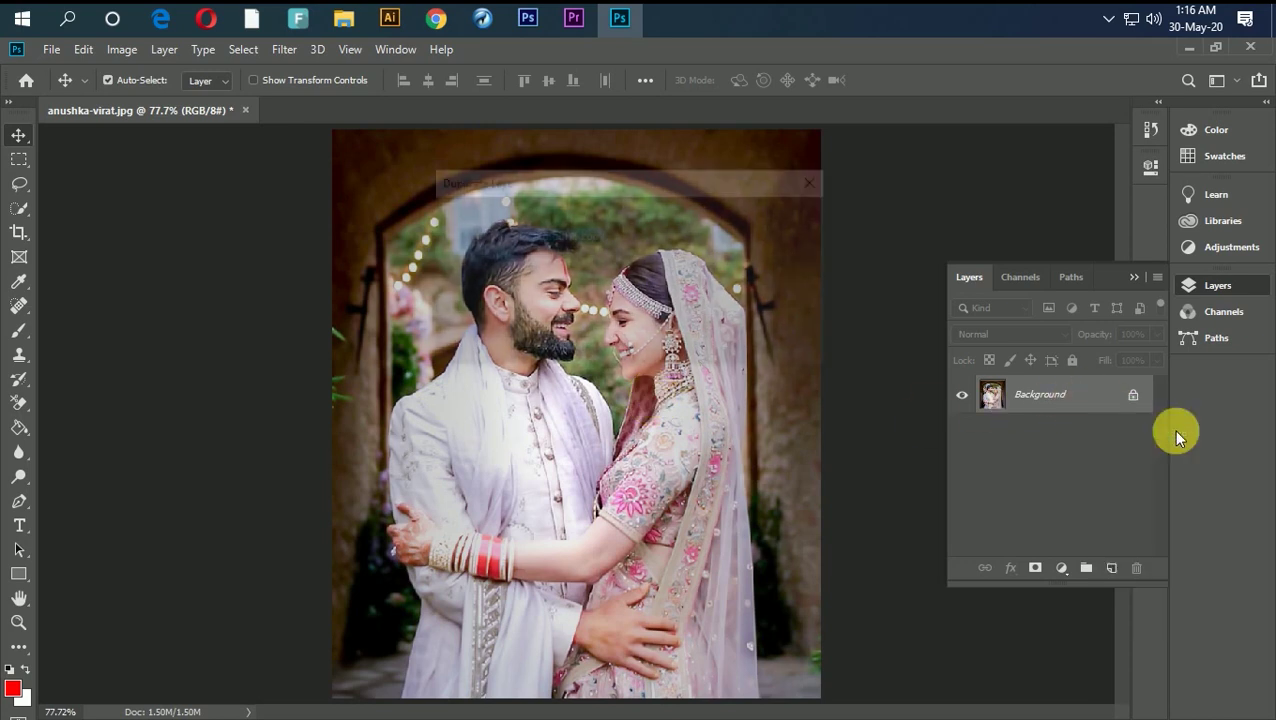
pyautogui.click(600, 238)
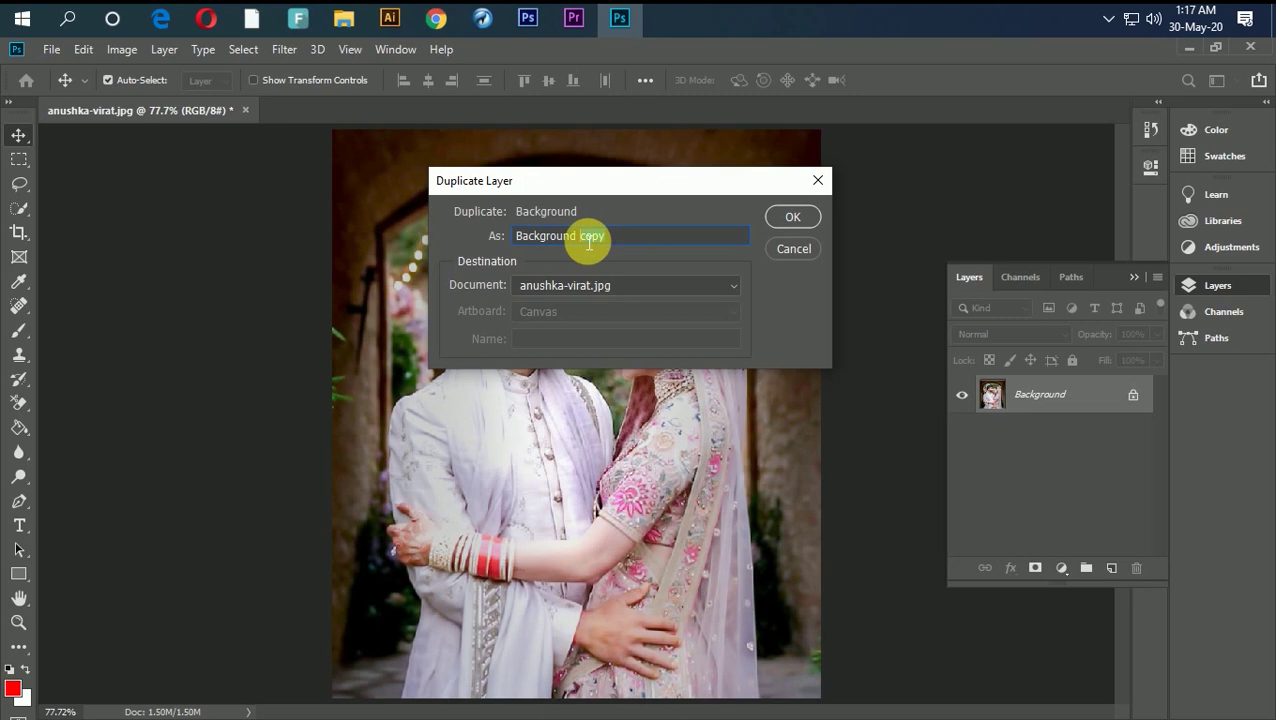
pyautogui.press('BackSpace')
pyautogui.press('BackSpace')
pyautogui.press('BackSpace')
pyautogui.press('BackSpace')
pyautogui.write('2')
pyautogui.click(788, 218)
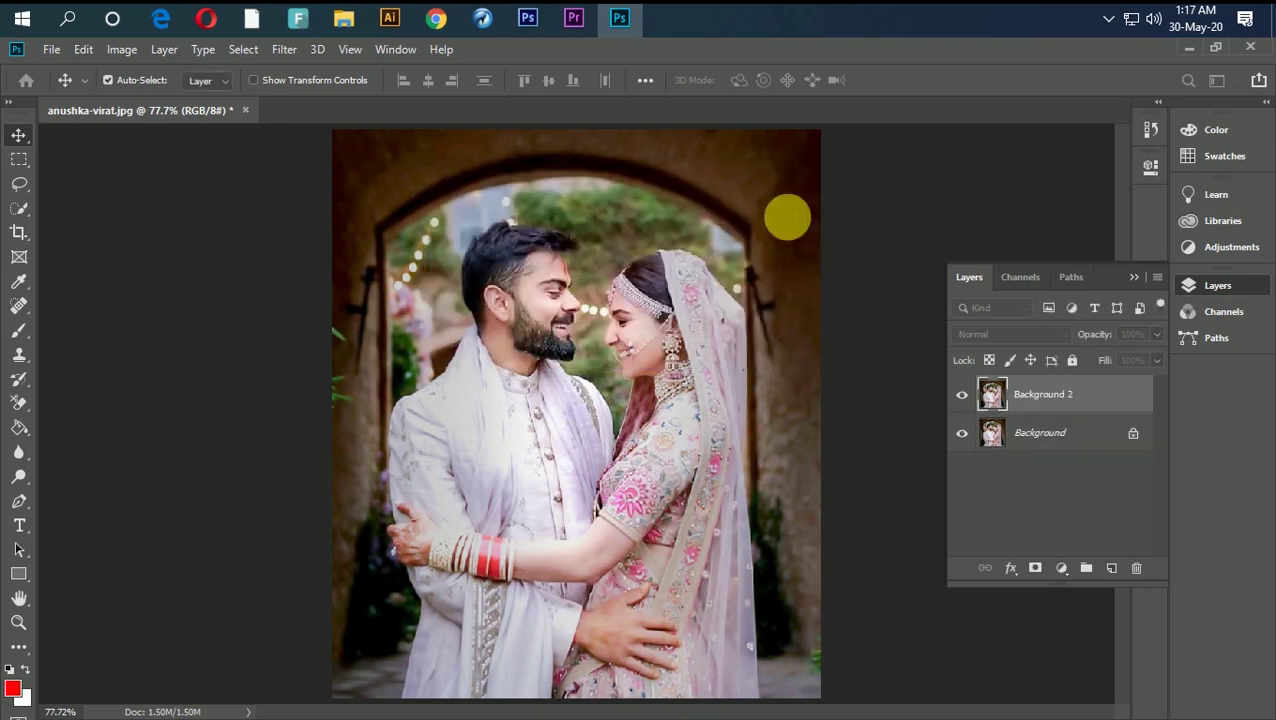
# - Scale the Background 2 layer about its centre to about 77% width and 75% height with Free Transform
pyautogui.click(1064, 433)
pyautogui.click(1092, 402)
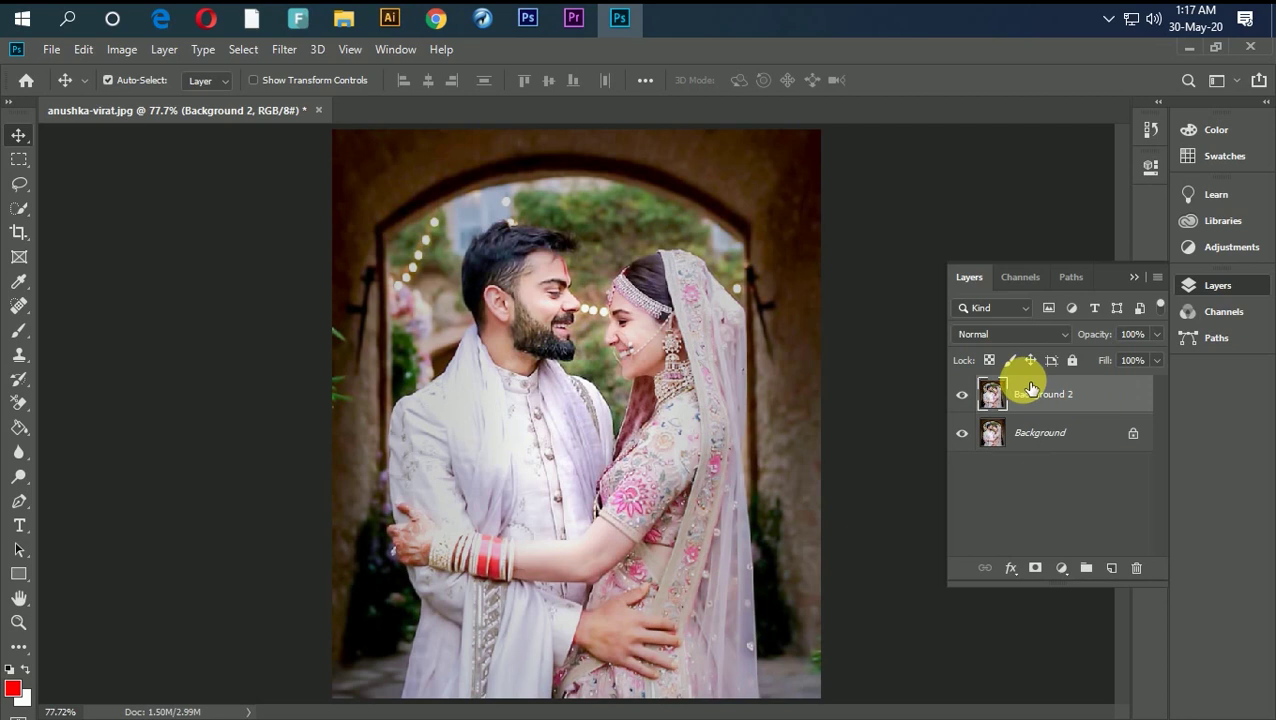
pyautogui.click(83, 50)
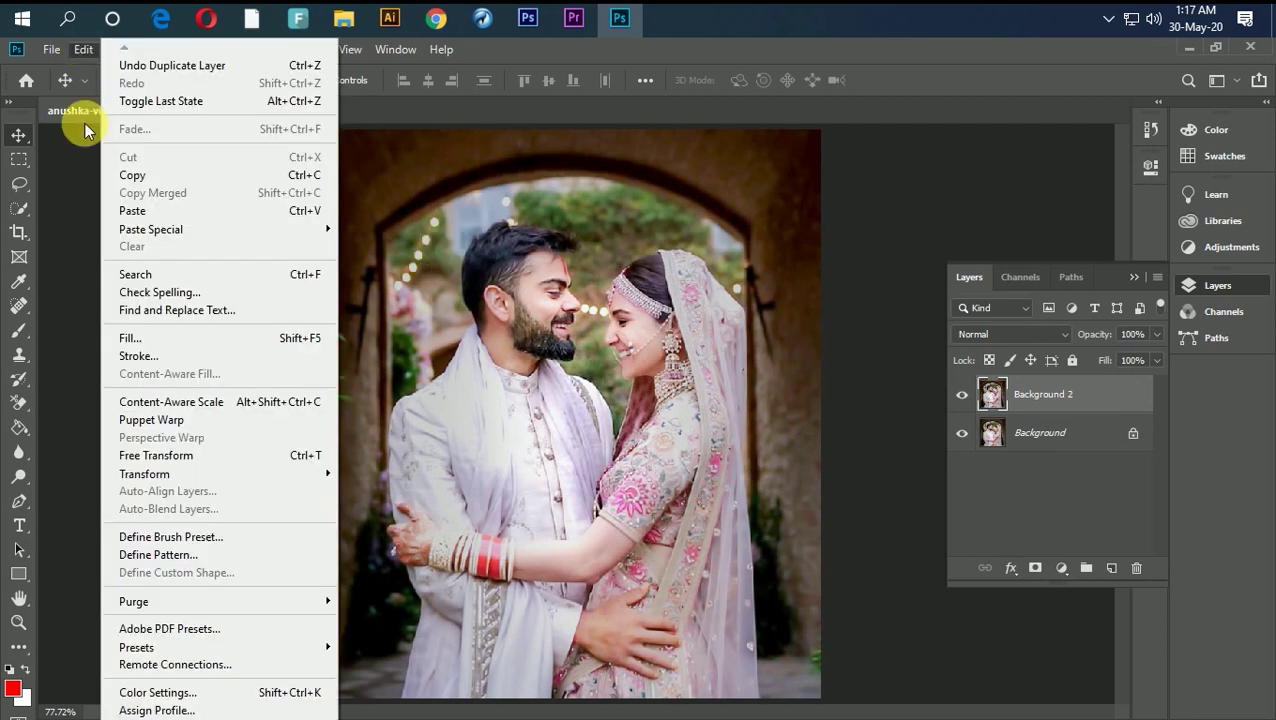
pyautogui.click(255, 457)
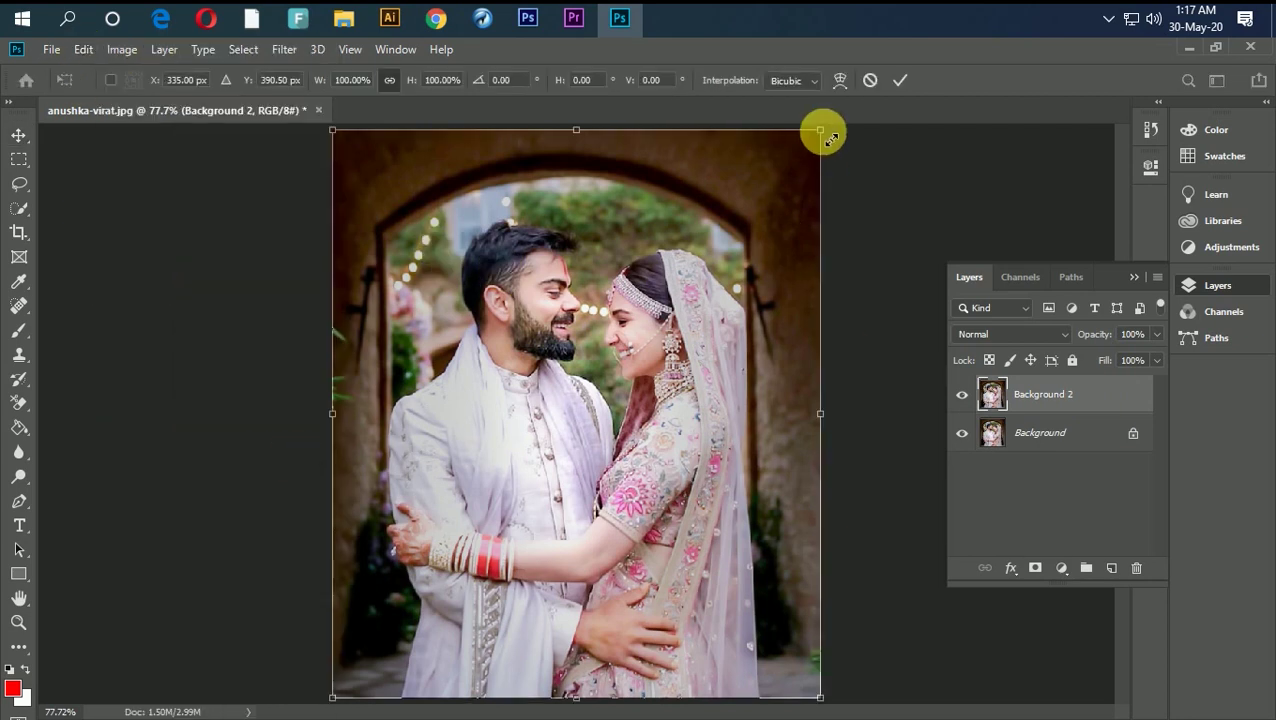
pyautogui.moveTo(829, 140); pyautogui.dragTo(776, 209)
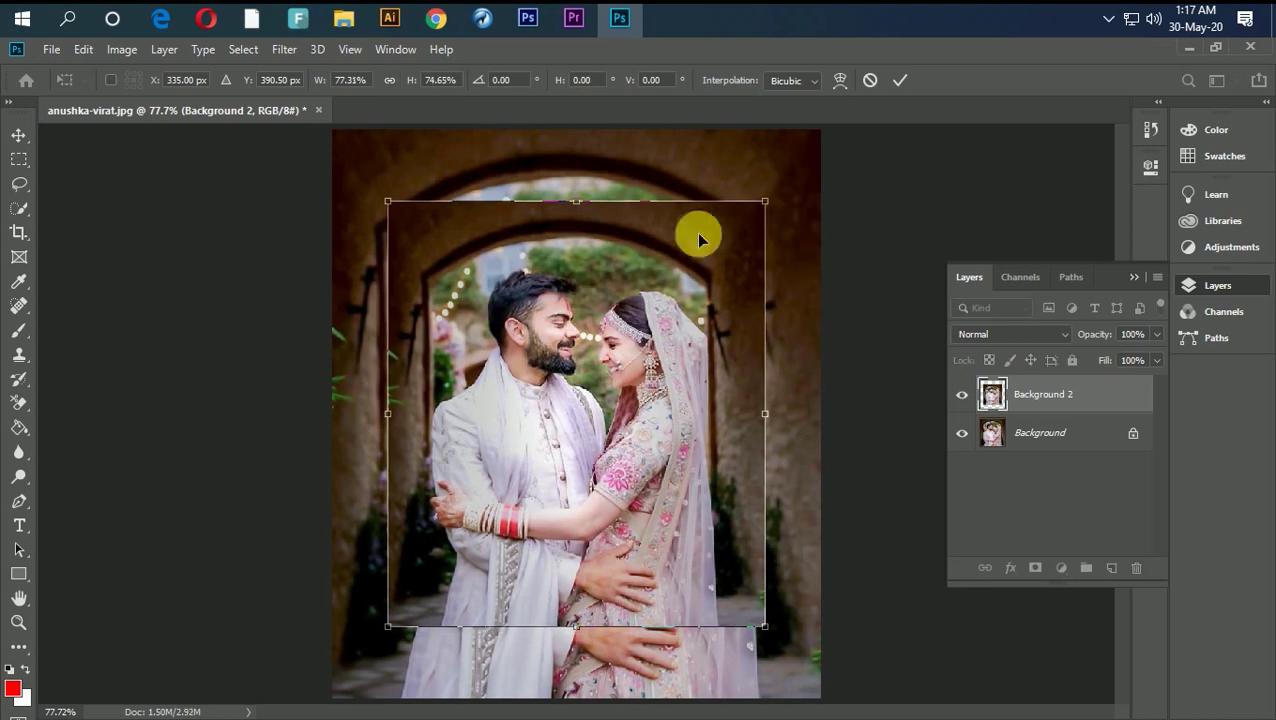
pyautogui.click(900, 79)
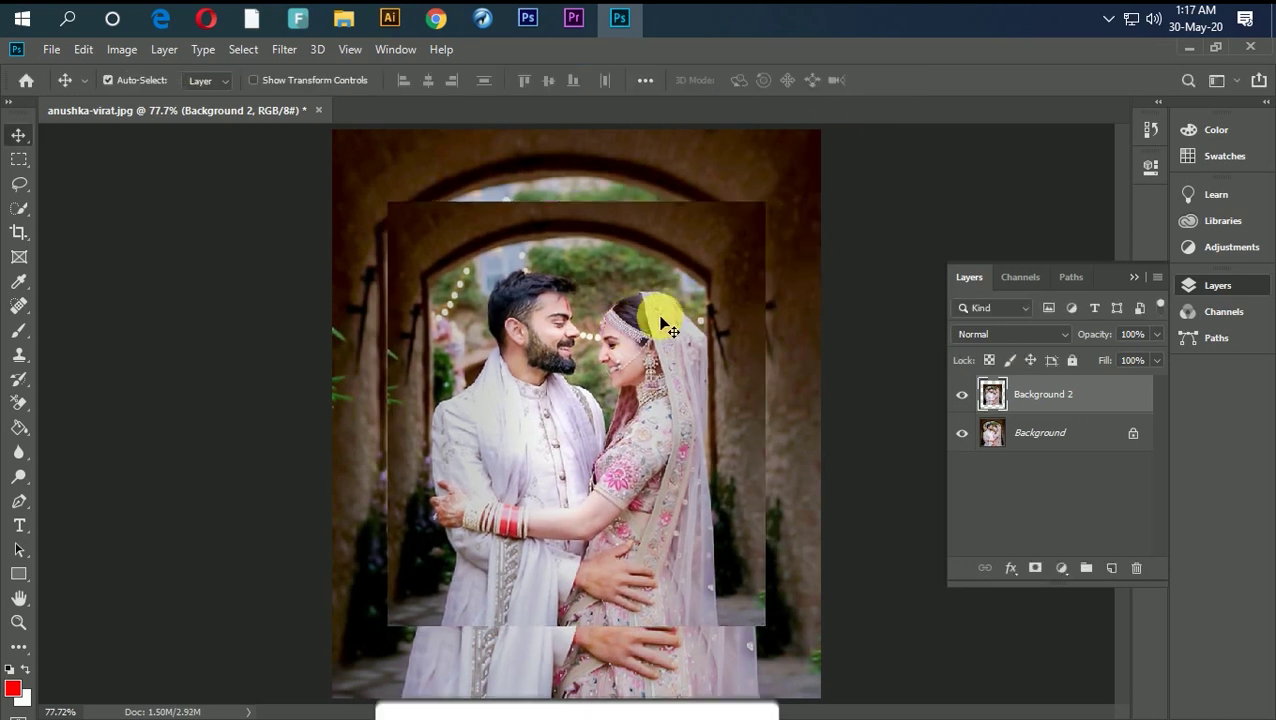
# - Hide the Background 2 layer and apply the basic Blur filter to the Background layer
pyautogui.click(964, 396)
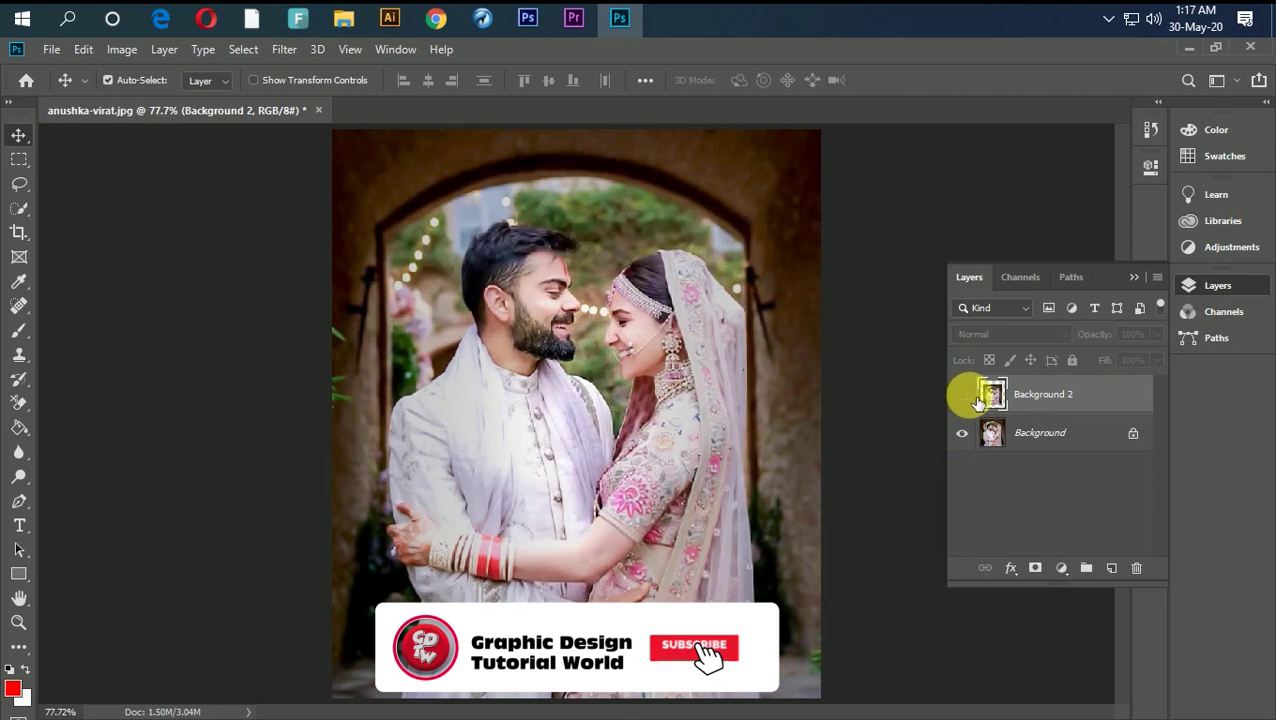
pyautogui.click(1084, 440)
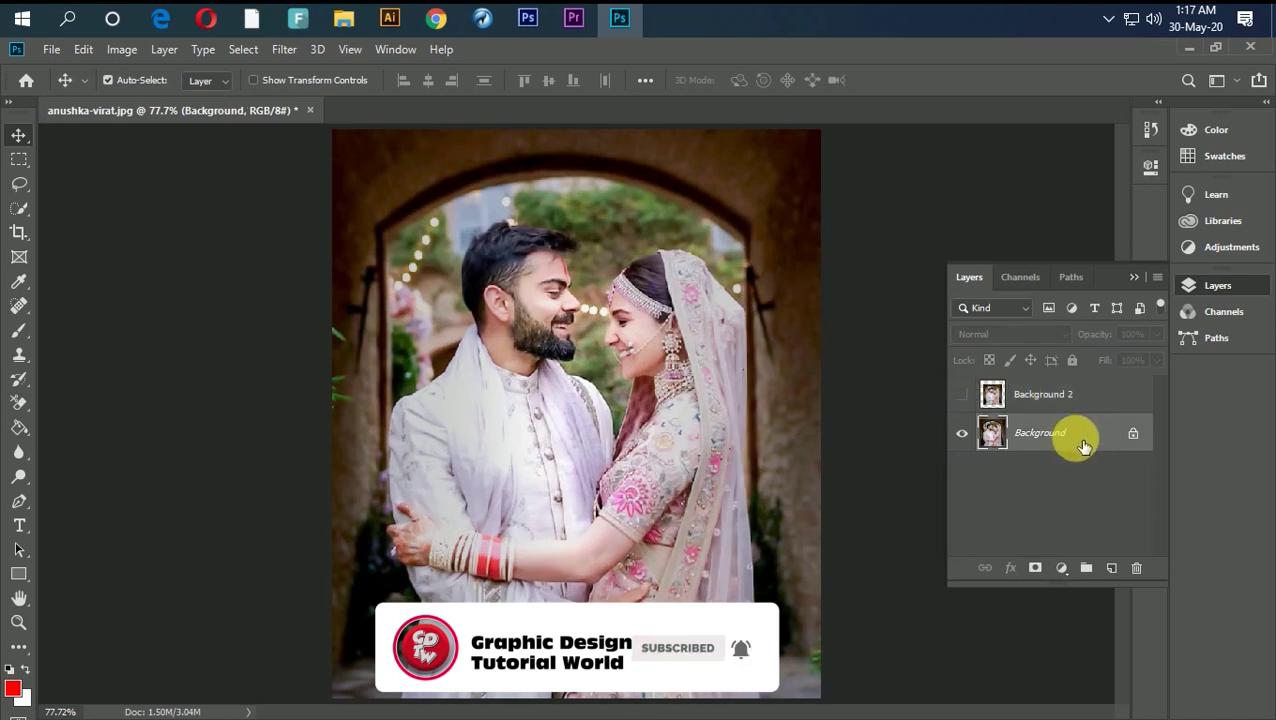
pyautogui.click(286, 51)
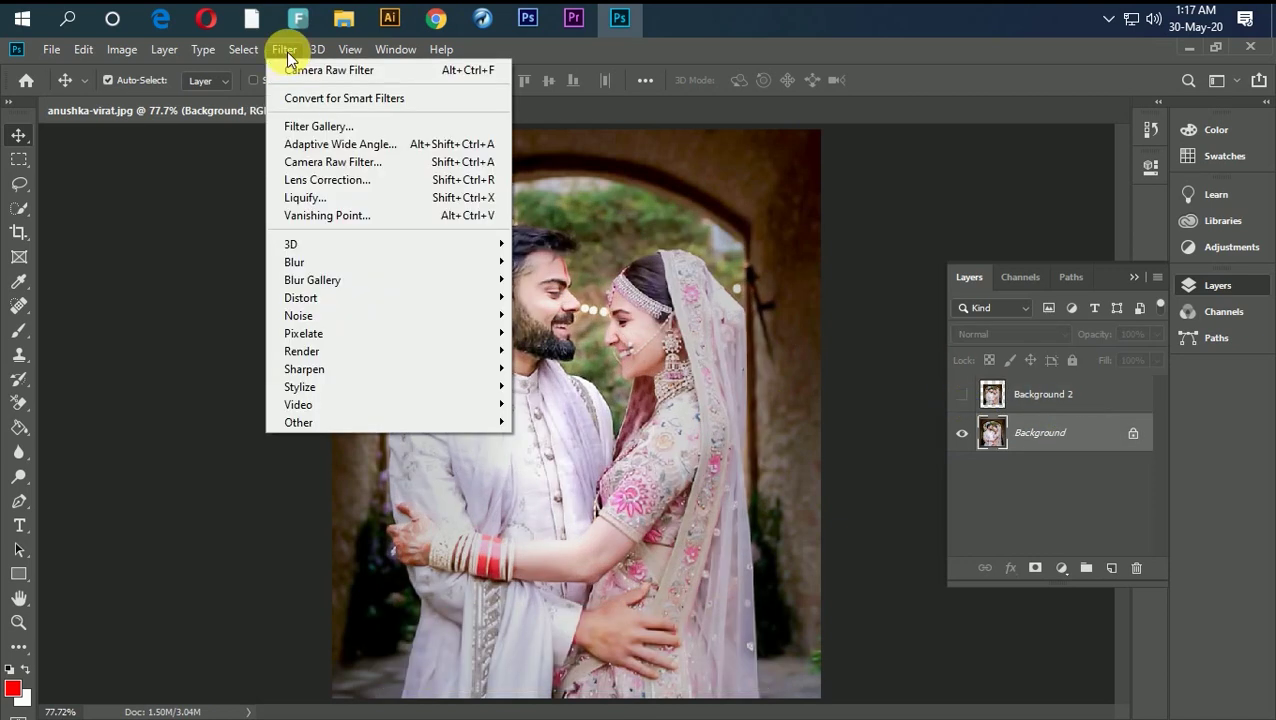
pyautogui.moveTo(343, 255)
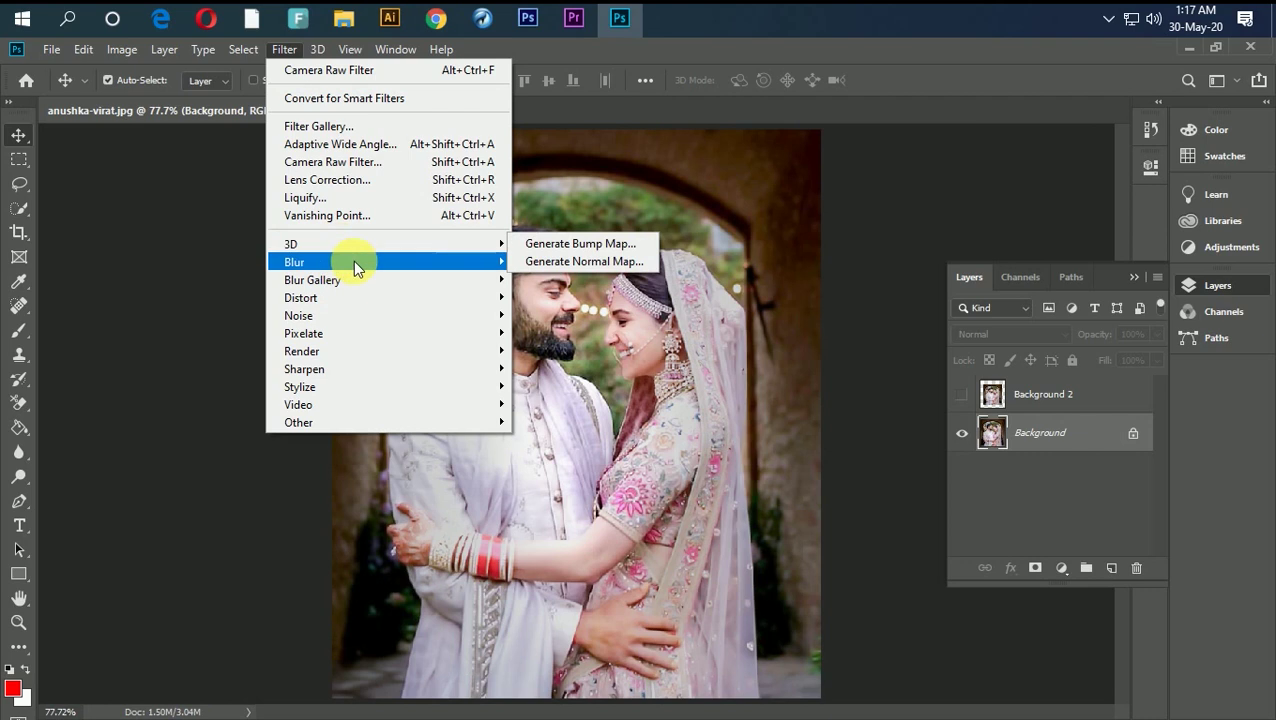
pyautogui.click(568, 280)
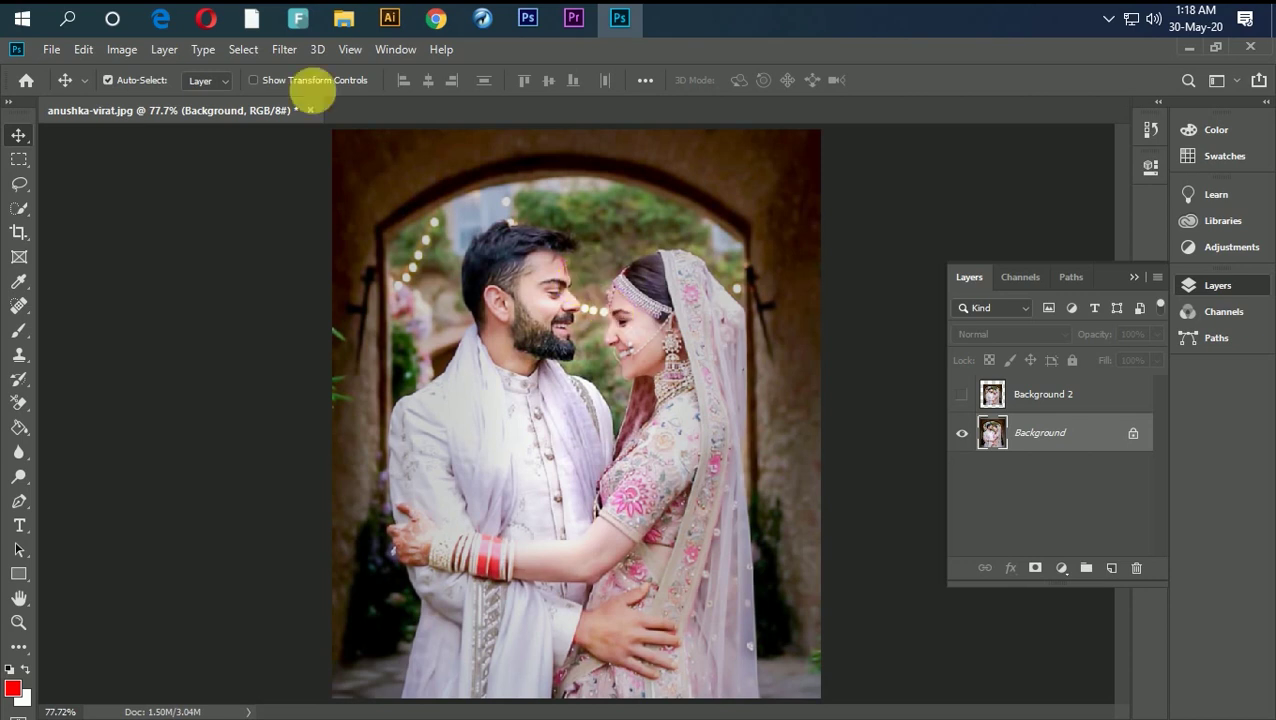
# - Apply a Lens Blur to the Background layer with radius 21, specular highlights brightness 45 and noise amount 0
pyautogui.click(277, 52)
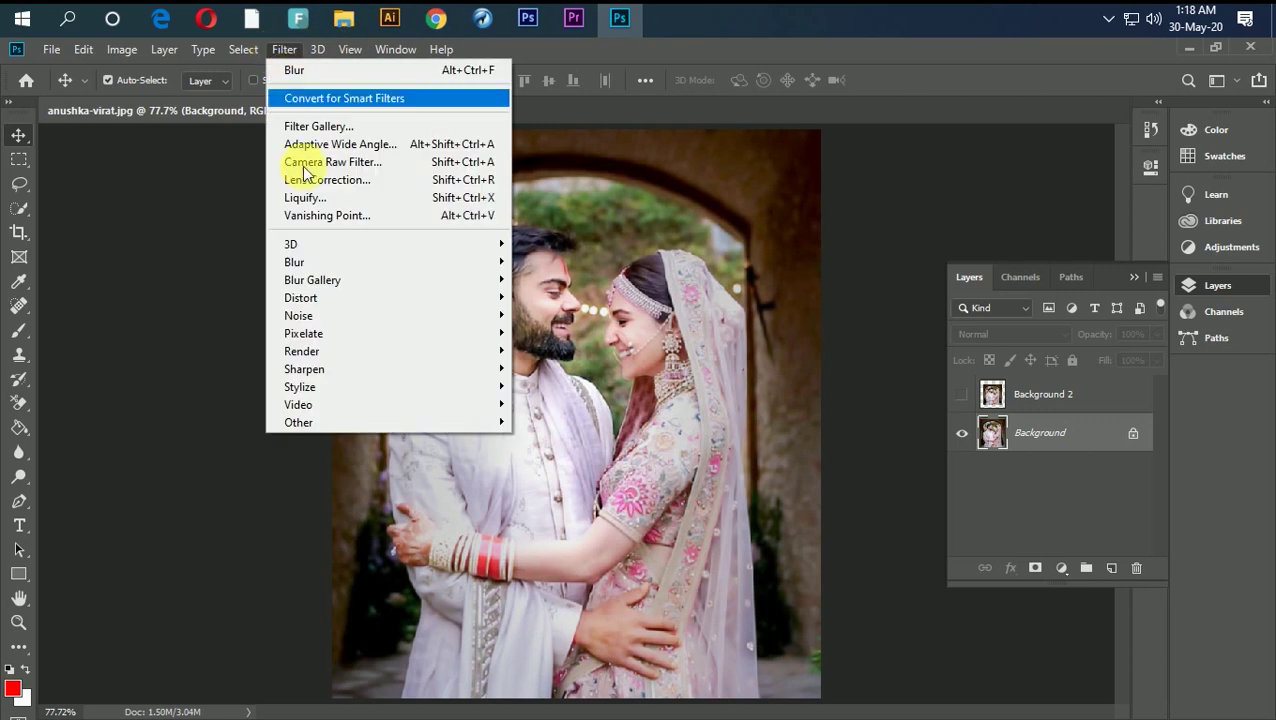
pyautogui.moveTo(472, 272)
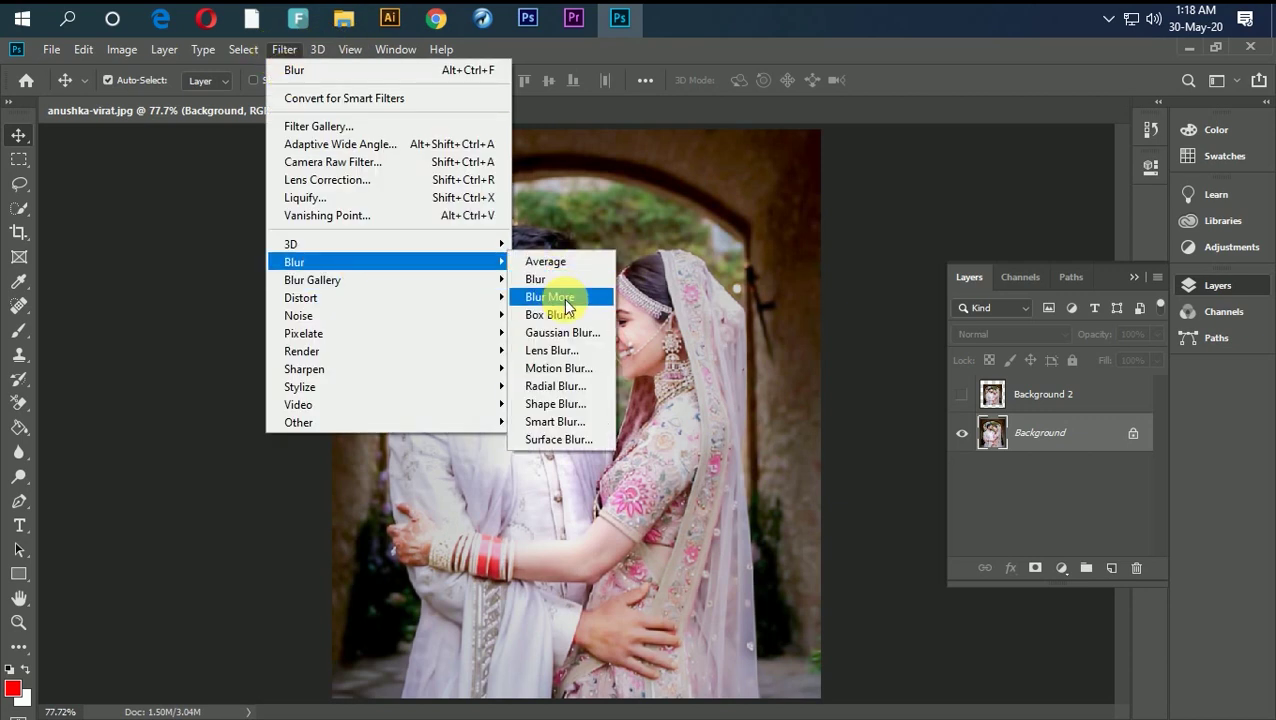
pyautogui.click(558, 352)
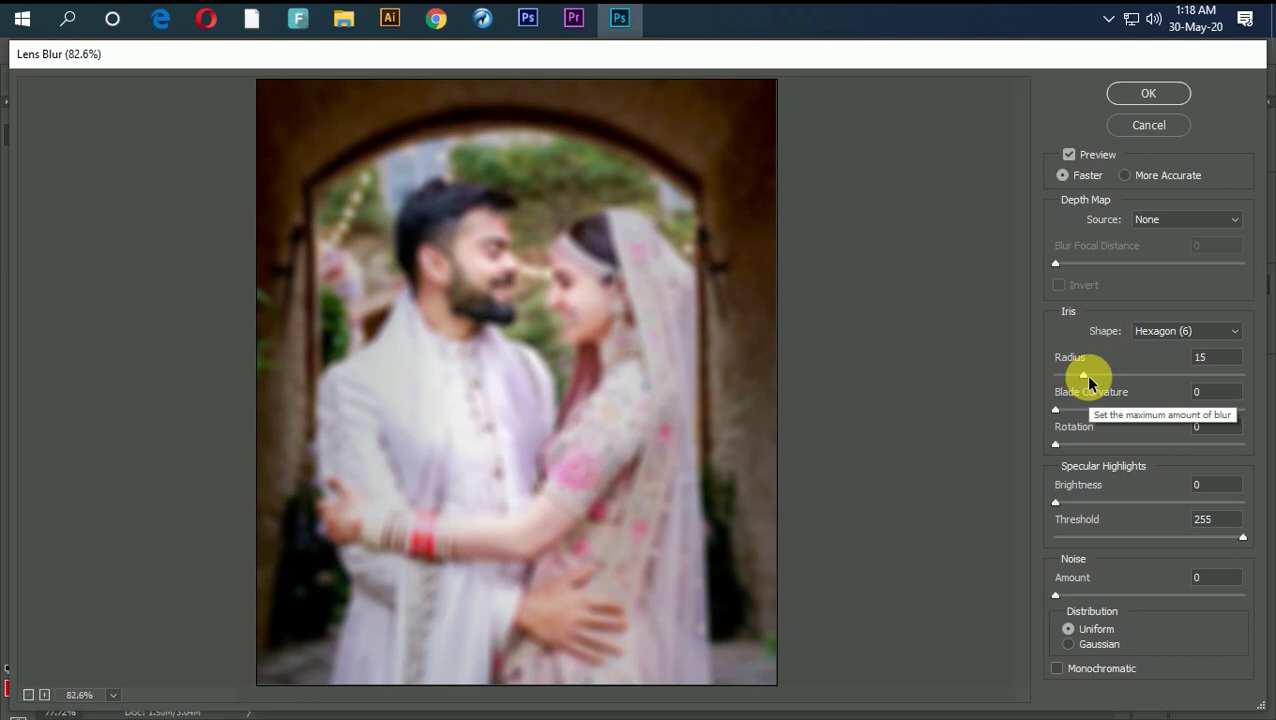
pyautogui.moveTo(1084, 376); pyautogui.dragTo(1098, 378)
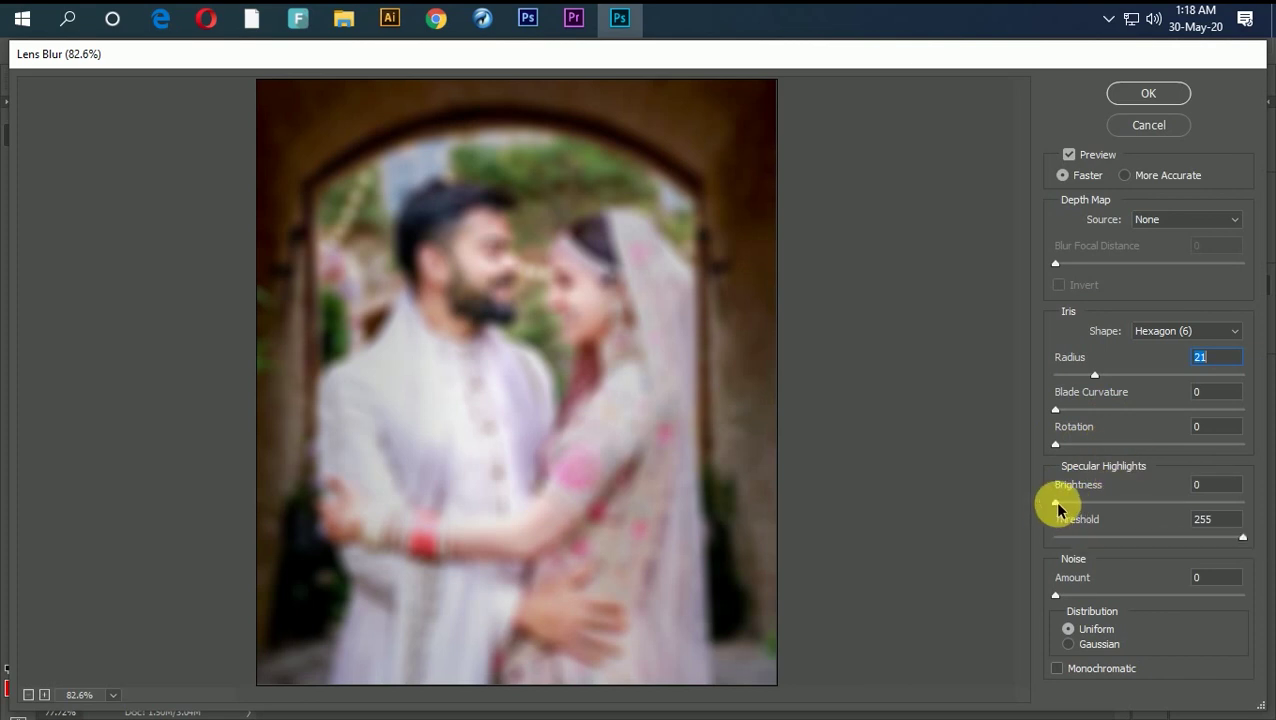
pyautogui.moveTo(1057, 504); pyautogui.dragTo(1139, 506)
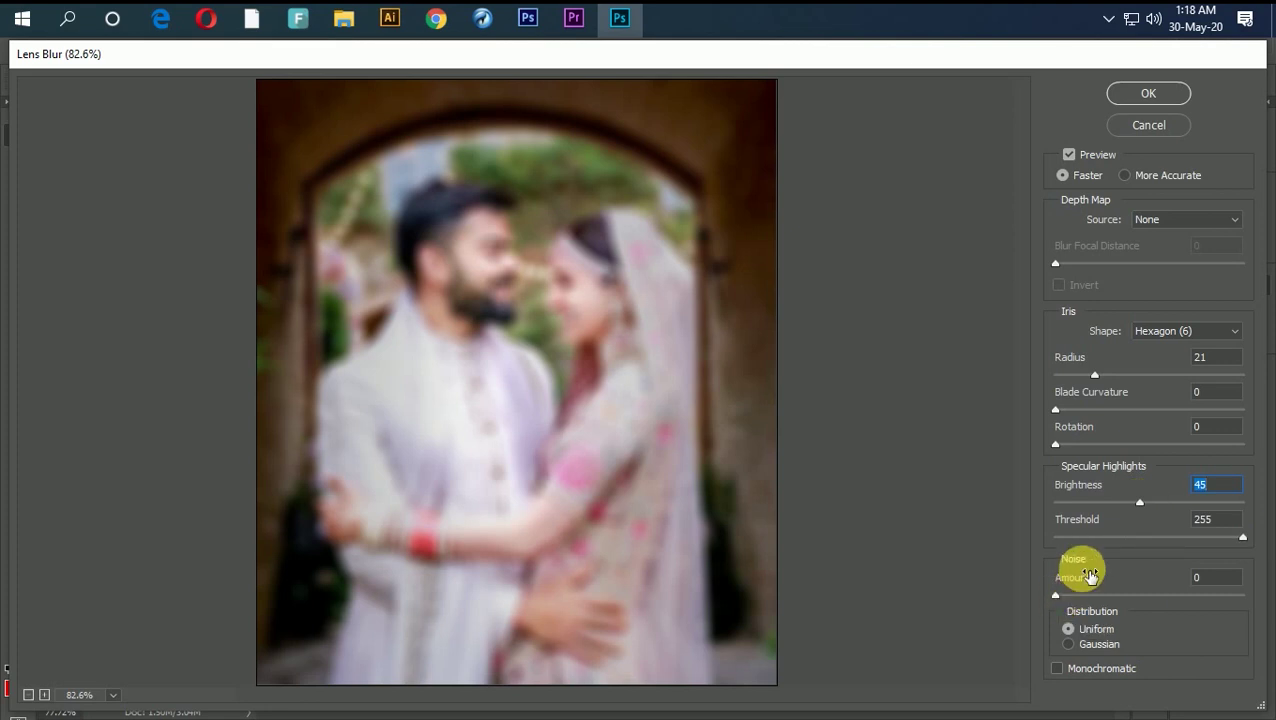
pyautogui.moveTo(1055, 595); pyautogui.dragTo(1031, 591)
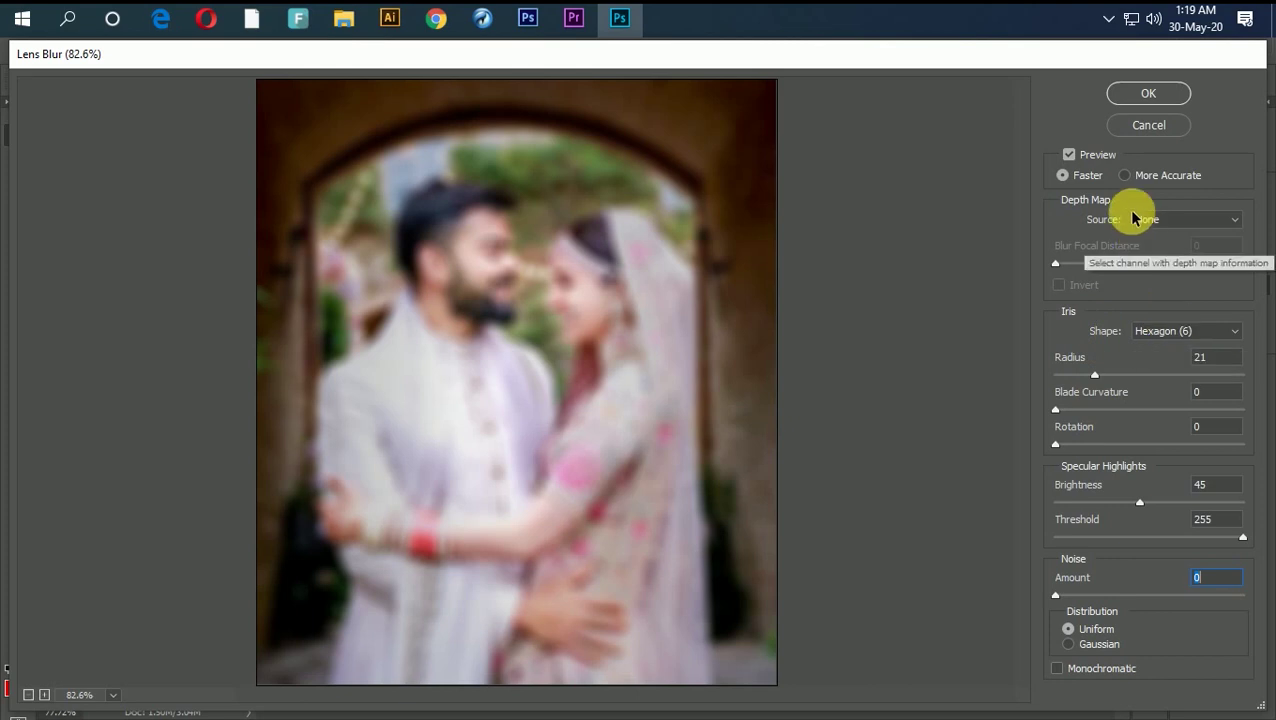
pyautogui.click(1069, 156)
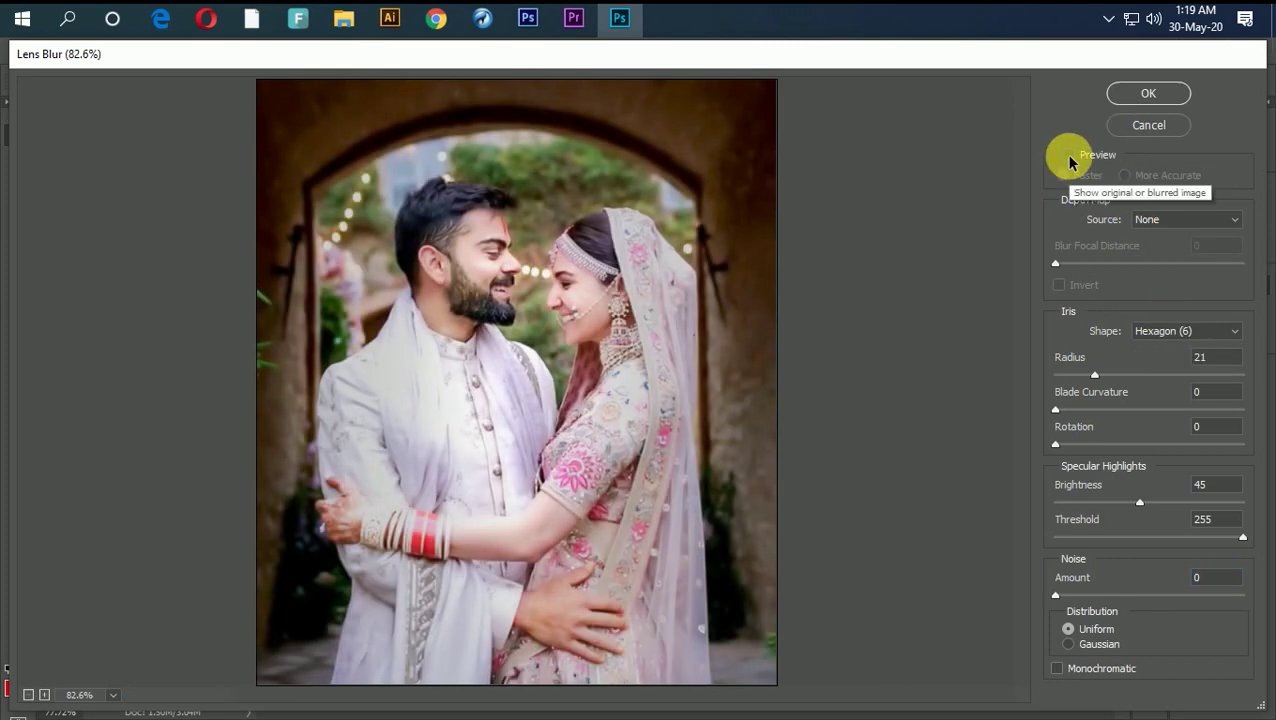
pyautogui.click(1069, 157)
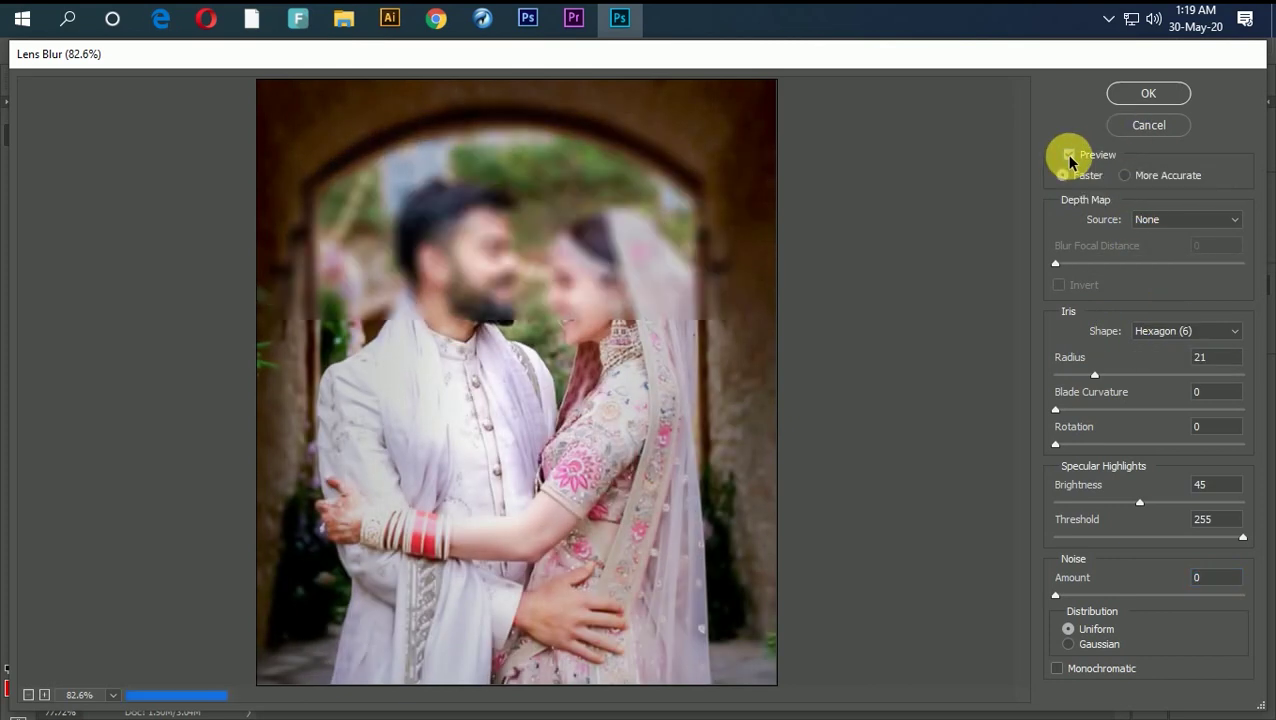
pyautogui.click(1148, 94)
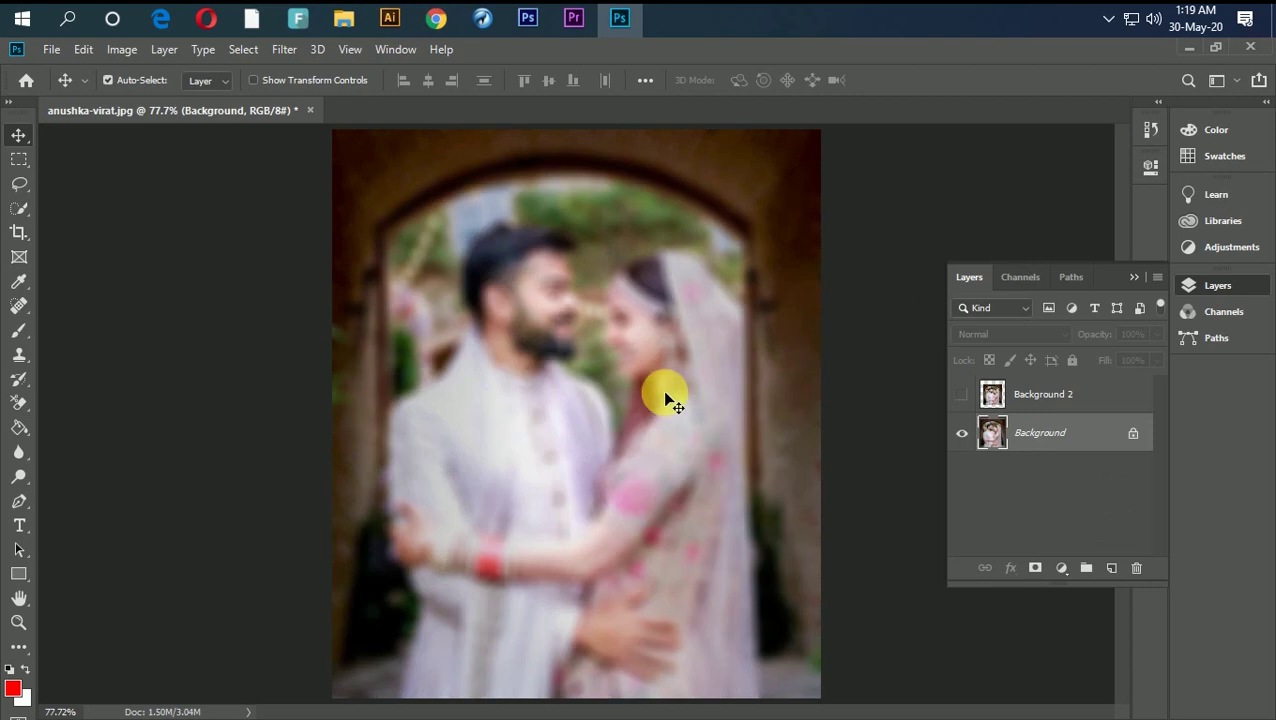
# - Show the Background 2 layer again and make it the active layer
pyautogui.click(963, 395)
pyautogui.click(1049, 397)
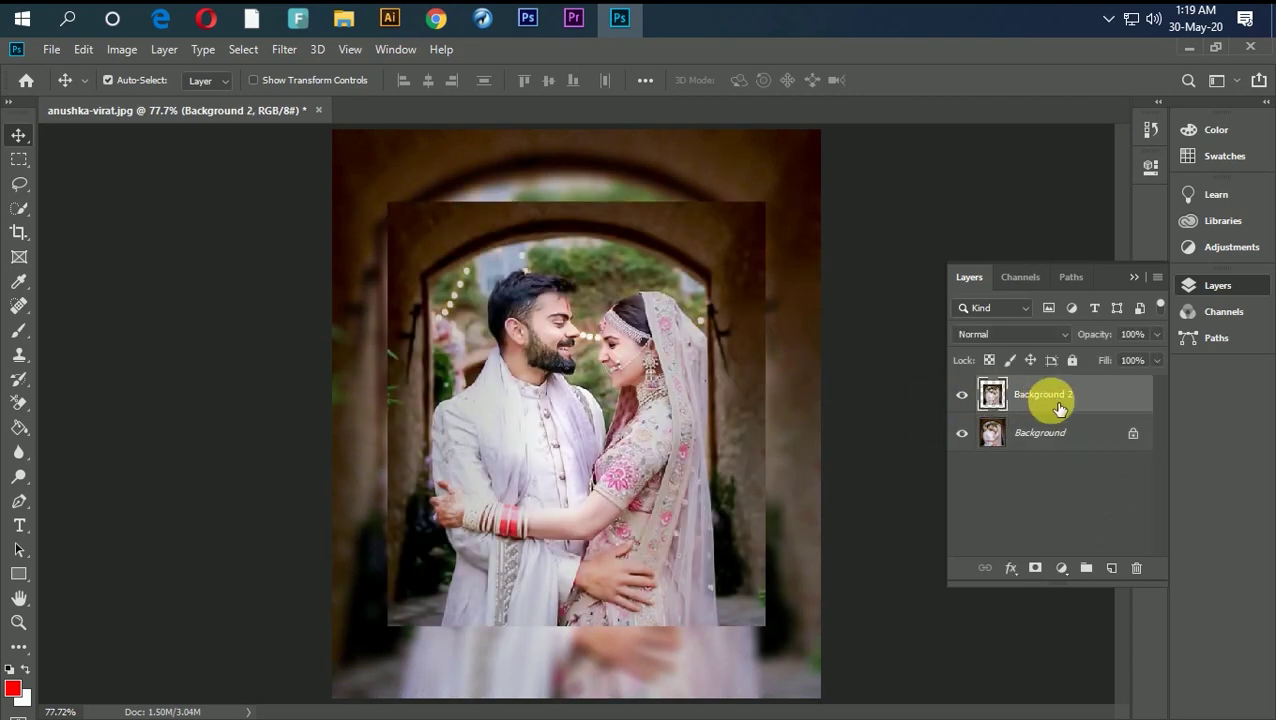
pyautogui.click(1088, 482)
pyautogui.click(1095, 316)
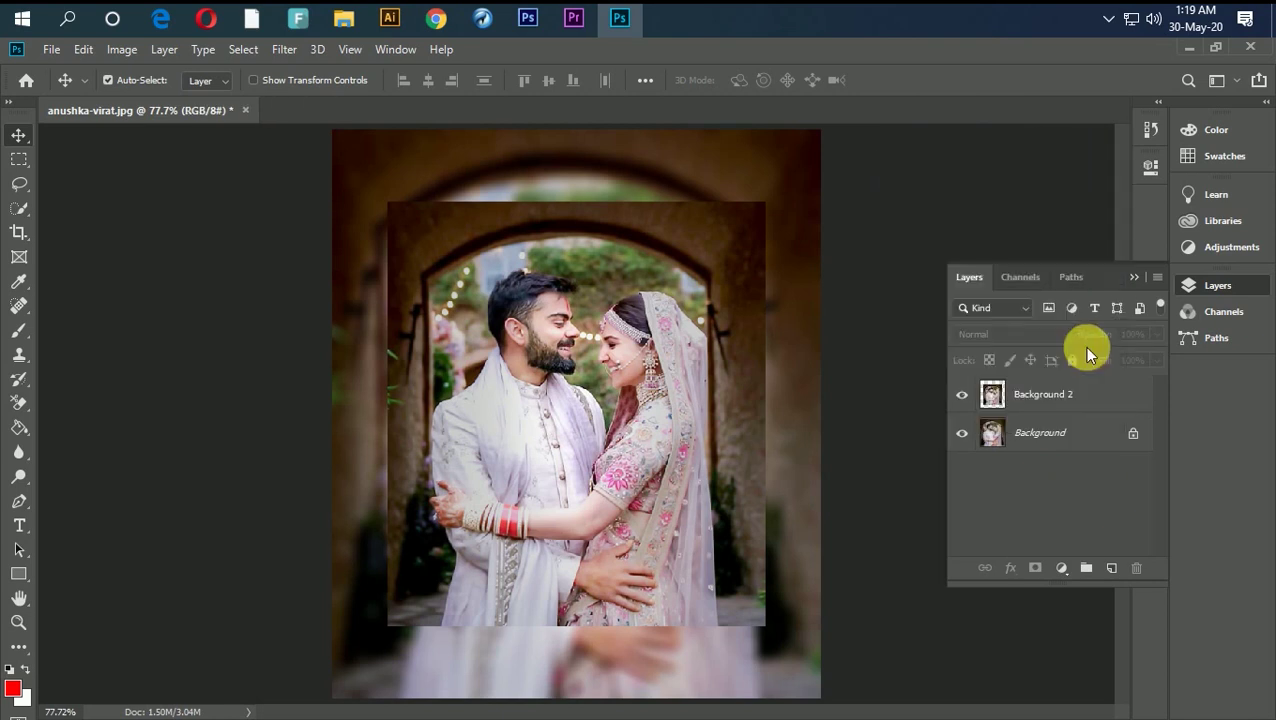
pyautogui.click(1057, 394)
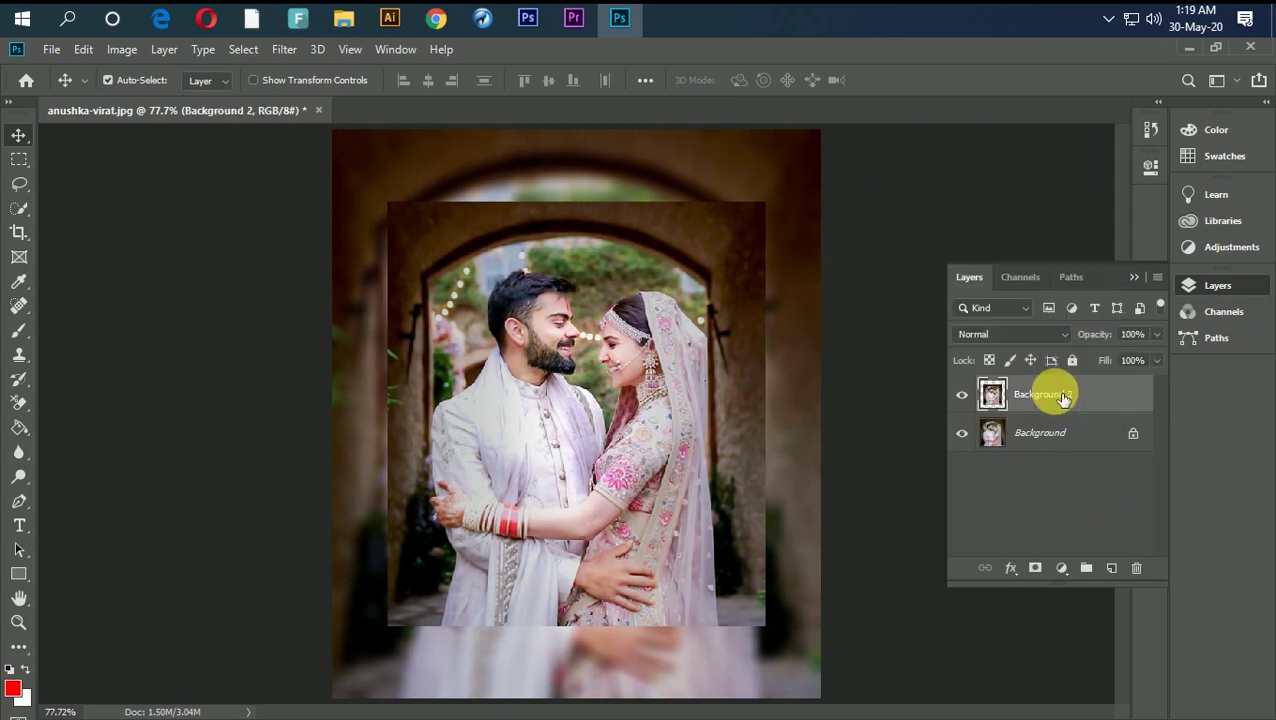
# - Add a new layer above Background 2, load Background 2's outline as a selection and fill it with red on the new layer
pyautogui.click(1111, 567)
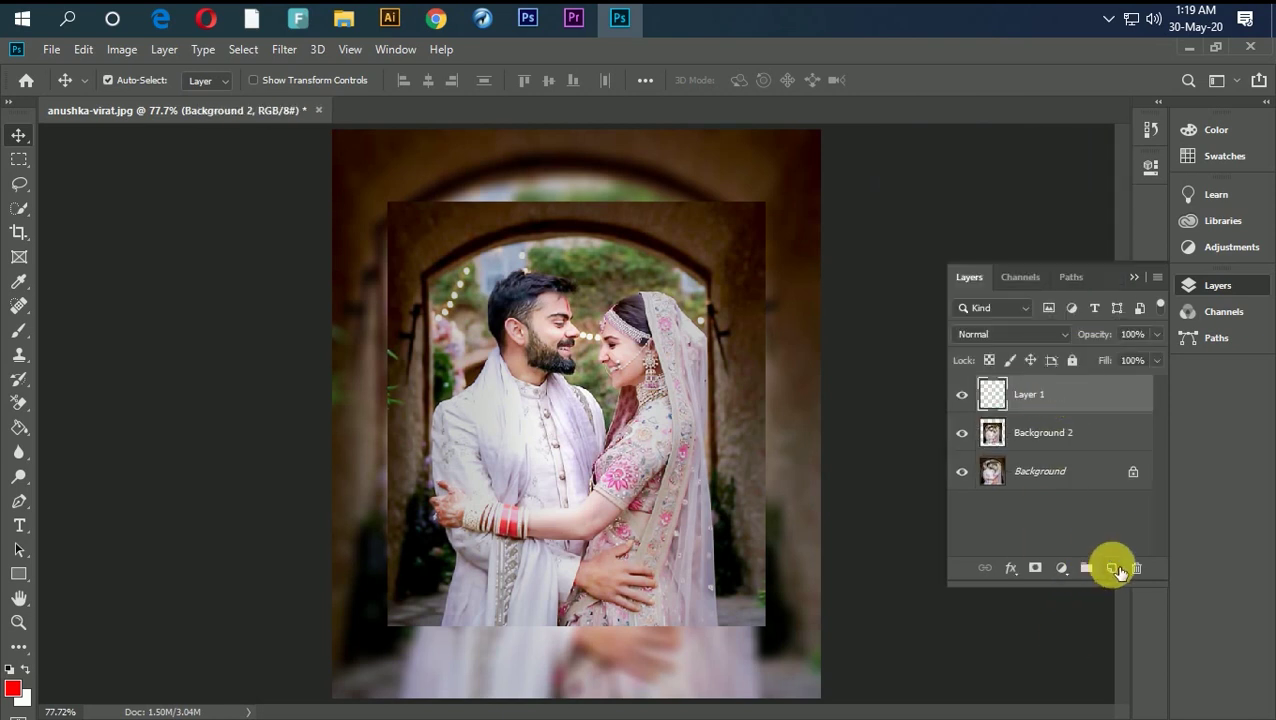
pyautogui.click(1005, 440)
pyautogui.keyDown('ctrl'); pyautogui.click(1003, 436); pyautogui.keyUp('ctrl')
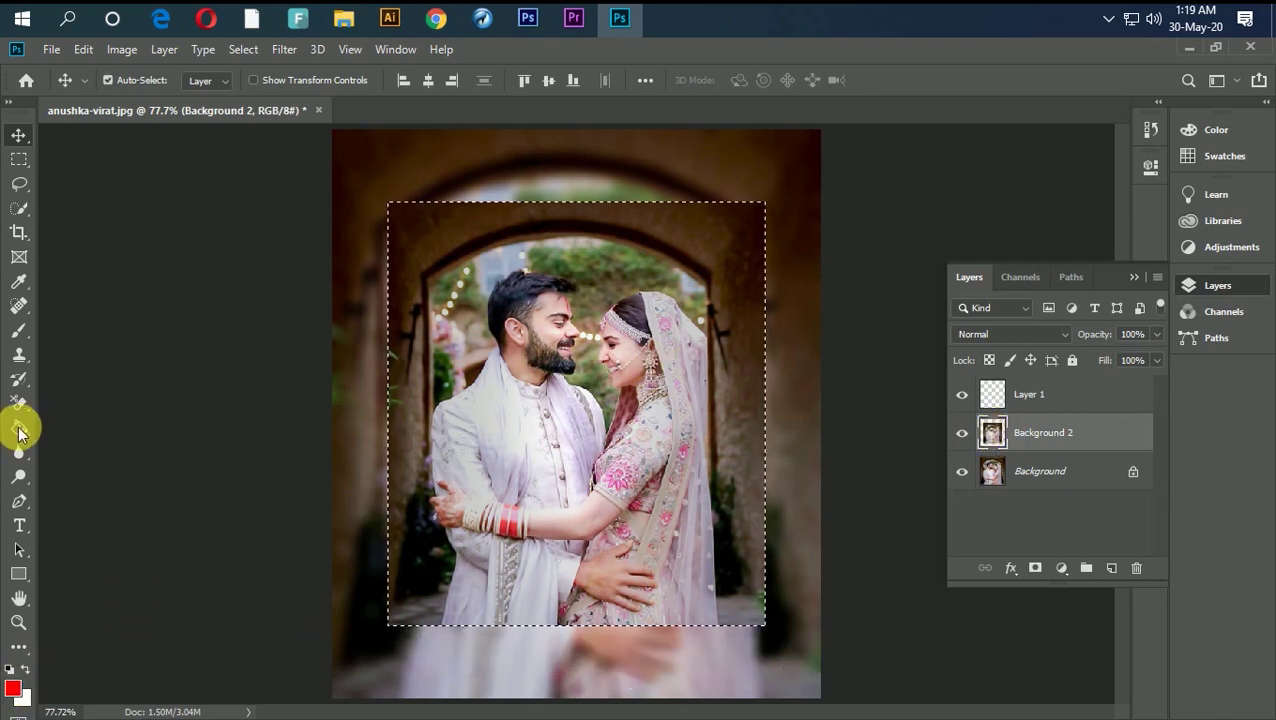
pyautogui.click(20, 428)
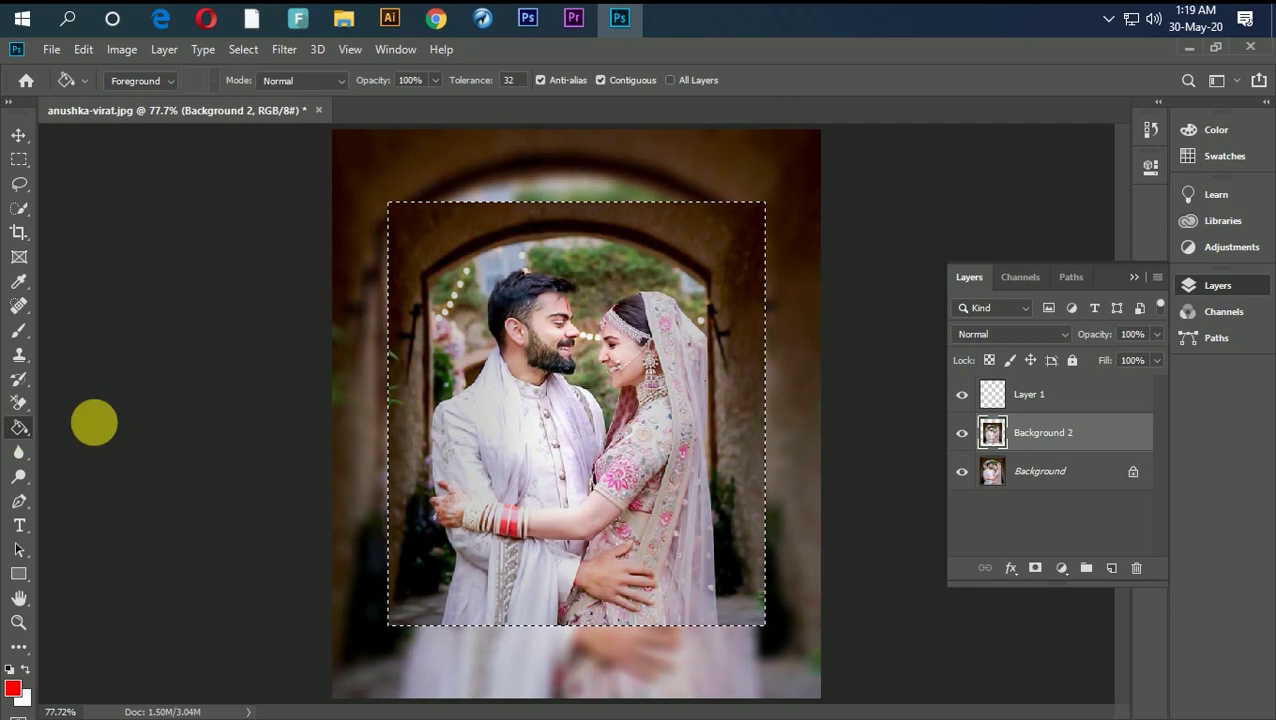
pyautogui.click(466, 372)
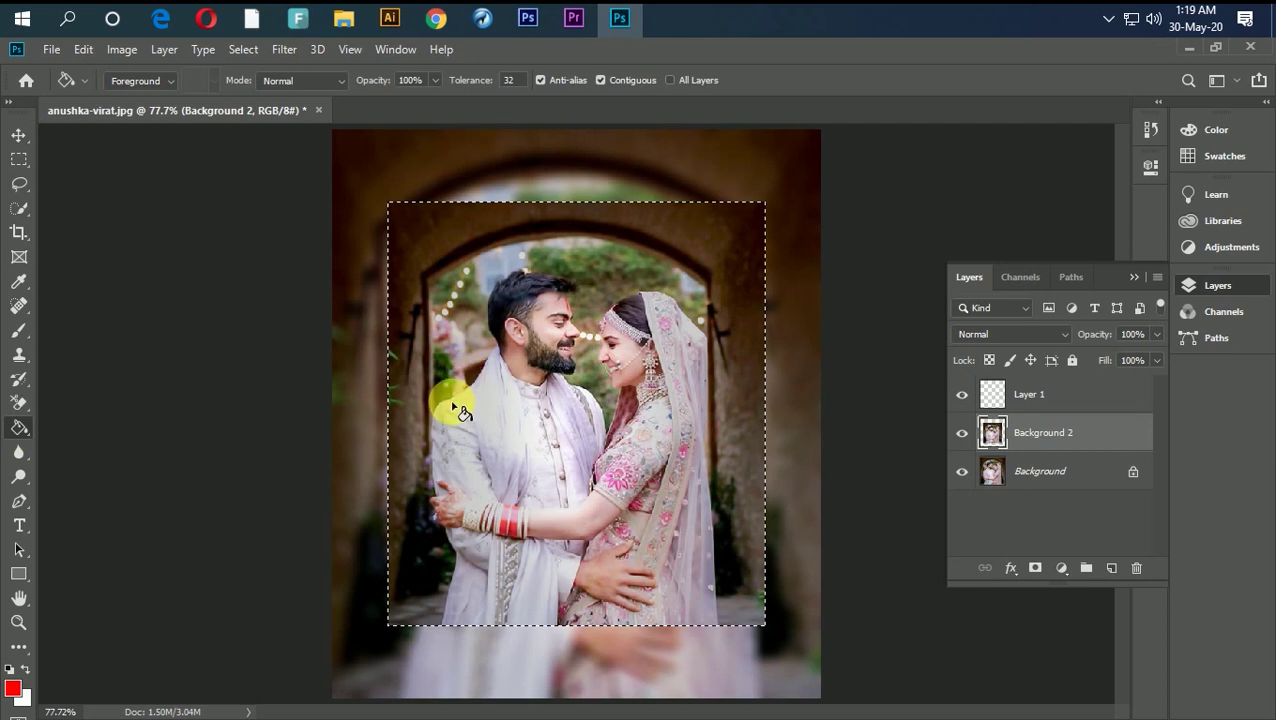
pyautogui.click(1073, 403)
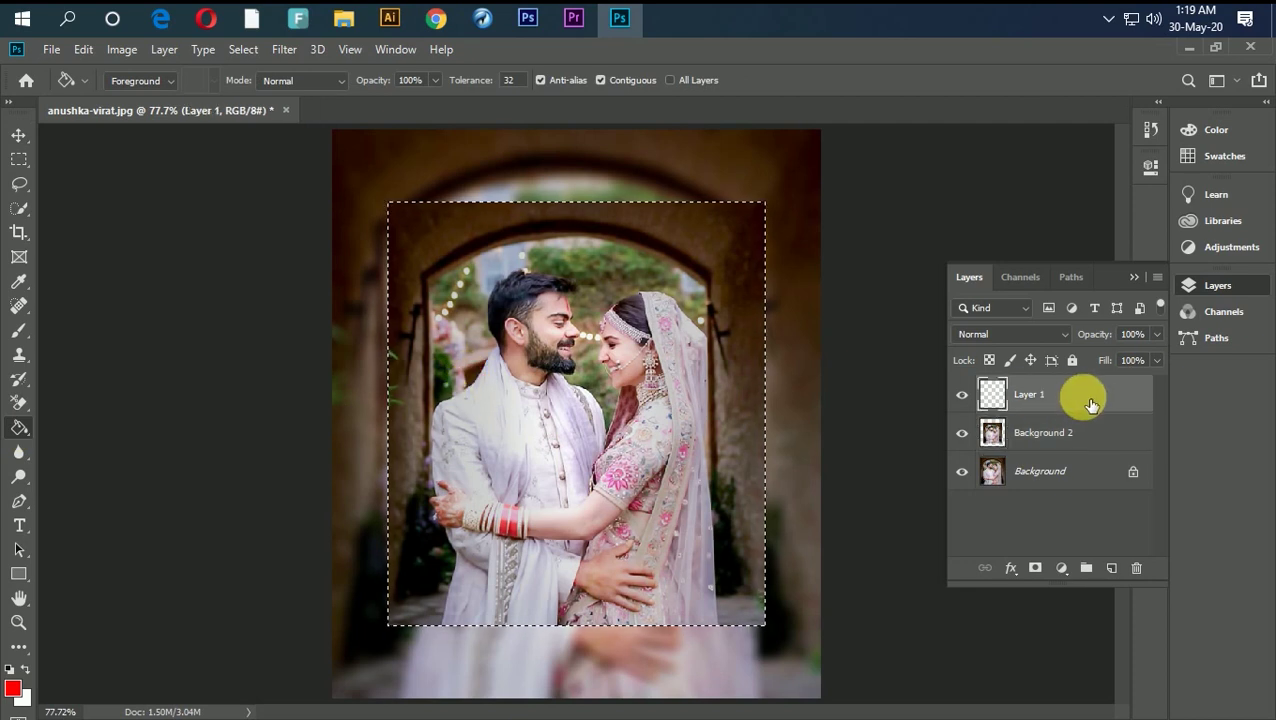
pyautogui.click(561, 380)
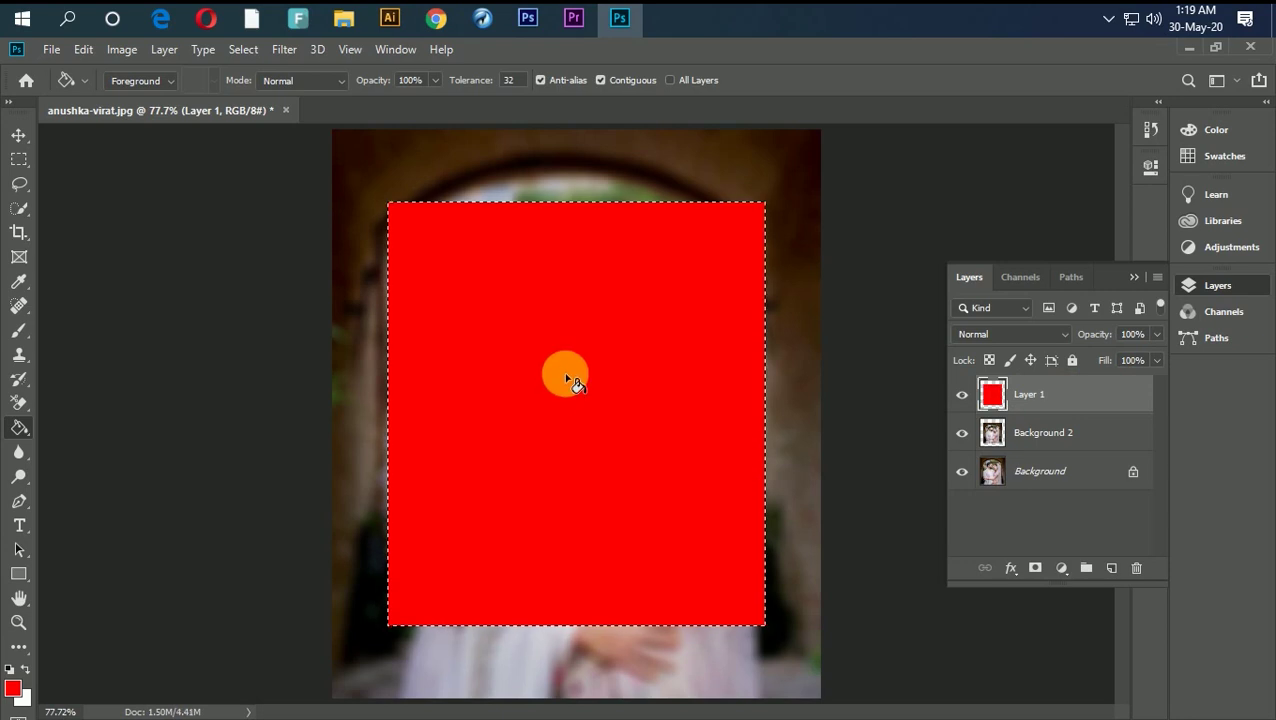
# - Deselect, then place the red Layer 1 beneath Background 2 and offset it slightly up and to the left
pyautogui.click(243, 49)
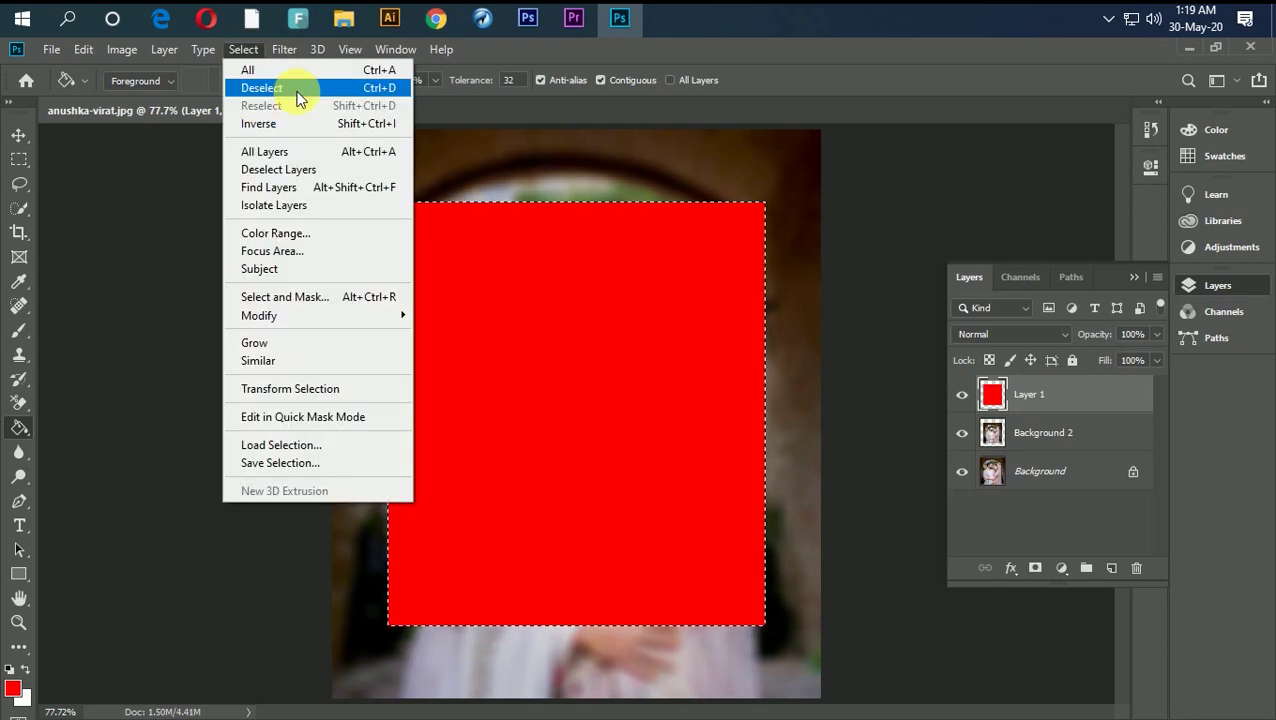
pyautogui.click(291, 92)
pyautogui.click(17, 137)
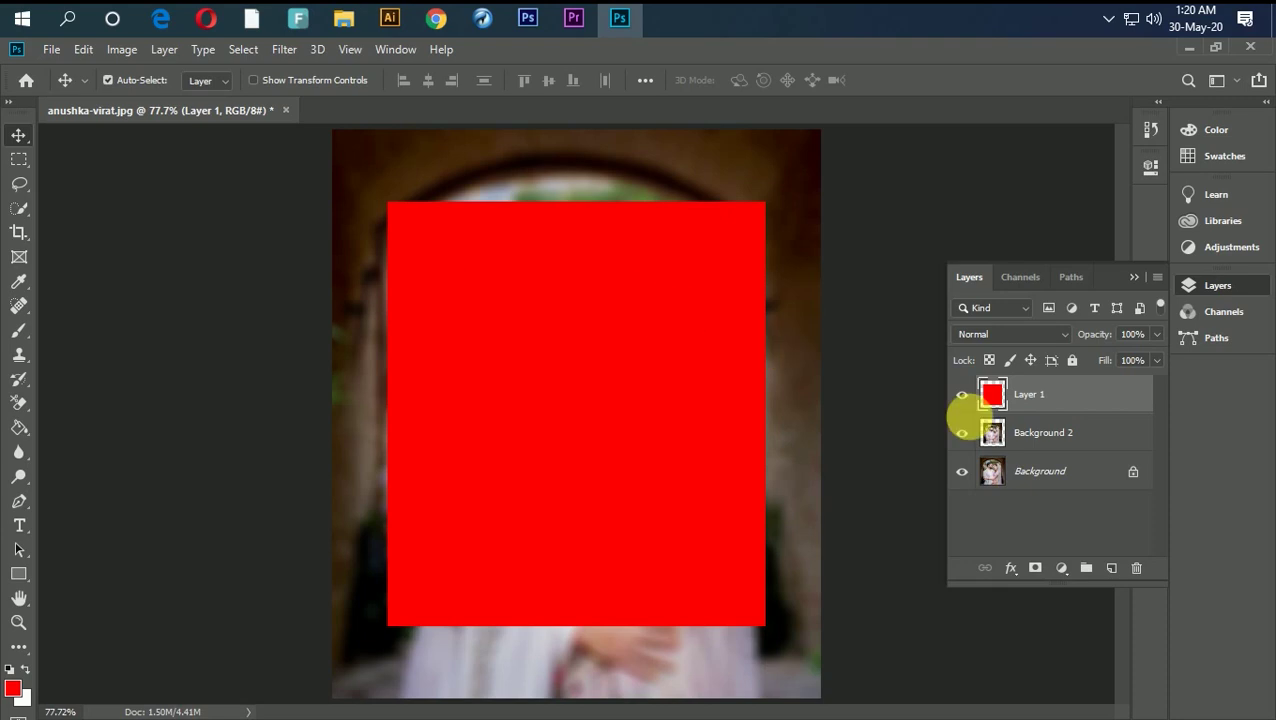
pyautogui.moveTo(1062, 399); pyautogui.dragTo(1085, 449)
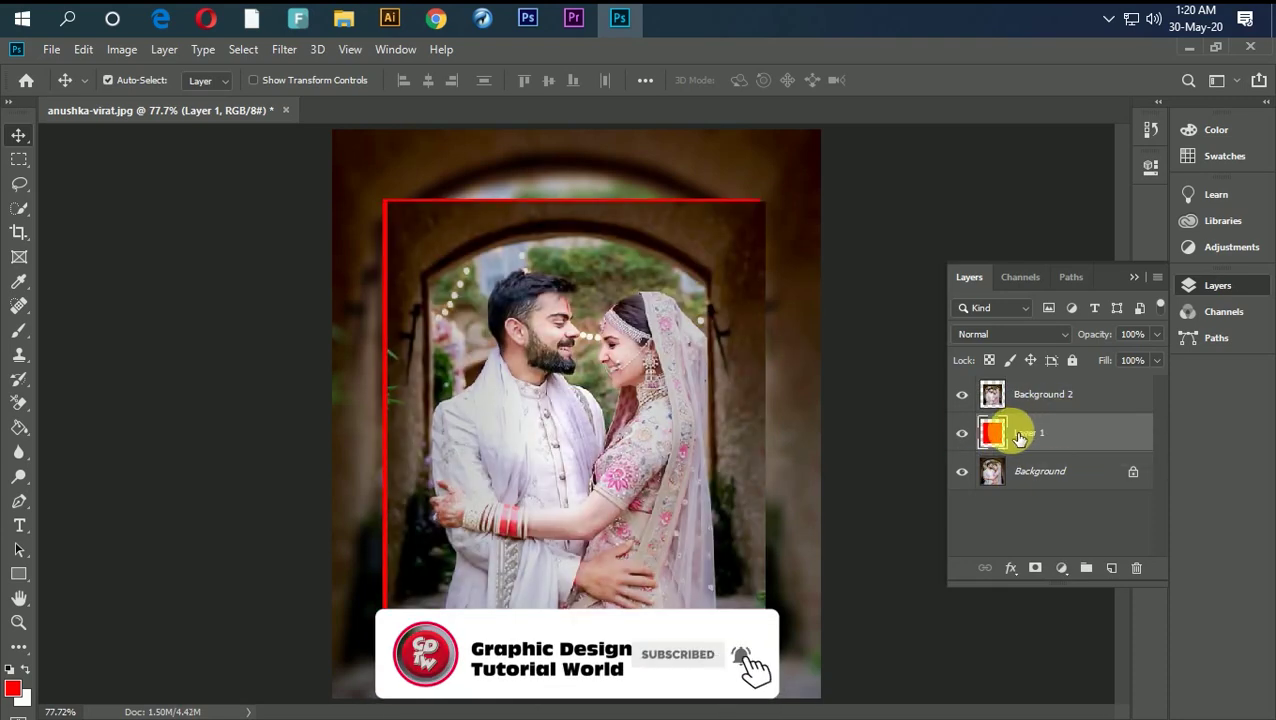
# - Load Background 2's outline as a selection and fill it with black (#000000) on a new layer above it
pyautogui.click(1034, 396)
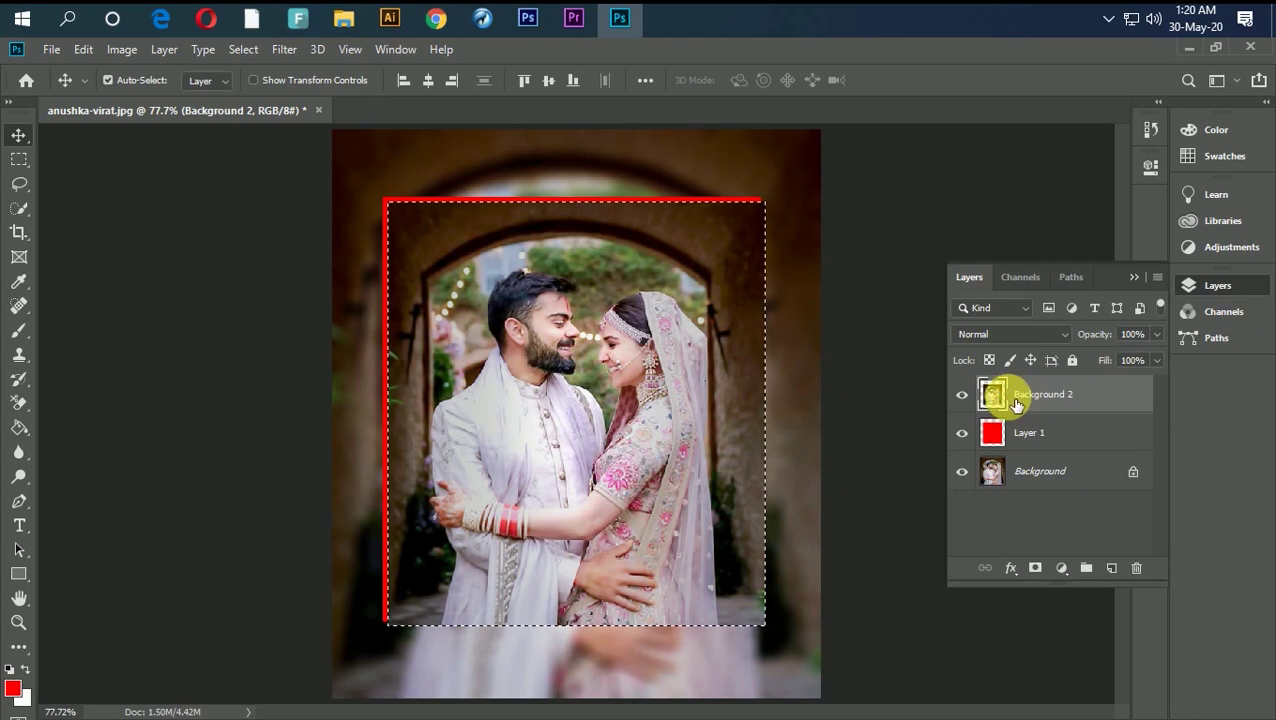
pyautogui.click(1111, 567)
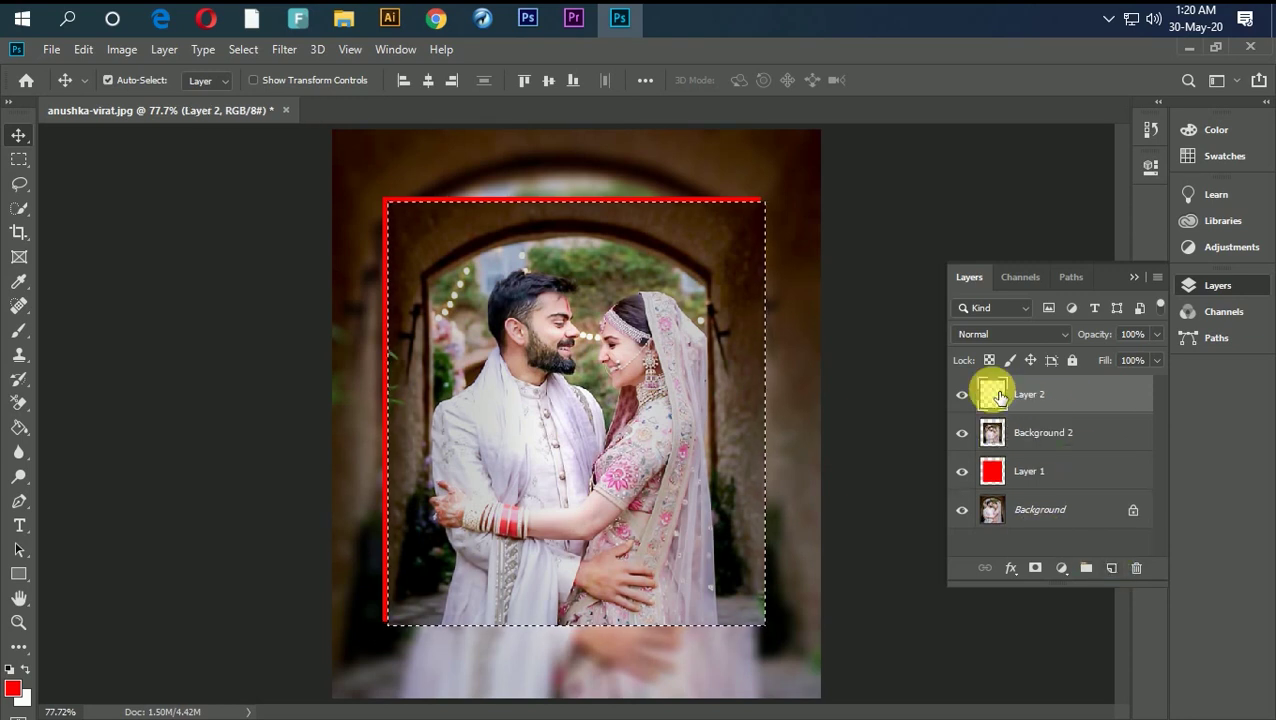
pyautogui.click(12, 688)
pyautogui.moveTo(580, 402); pyautogui.dragTo(646, 407)
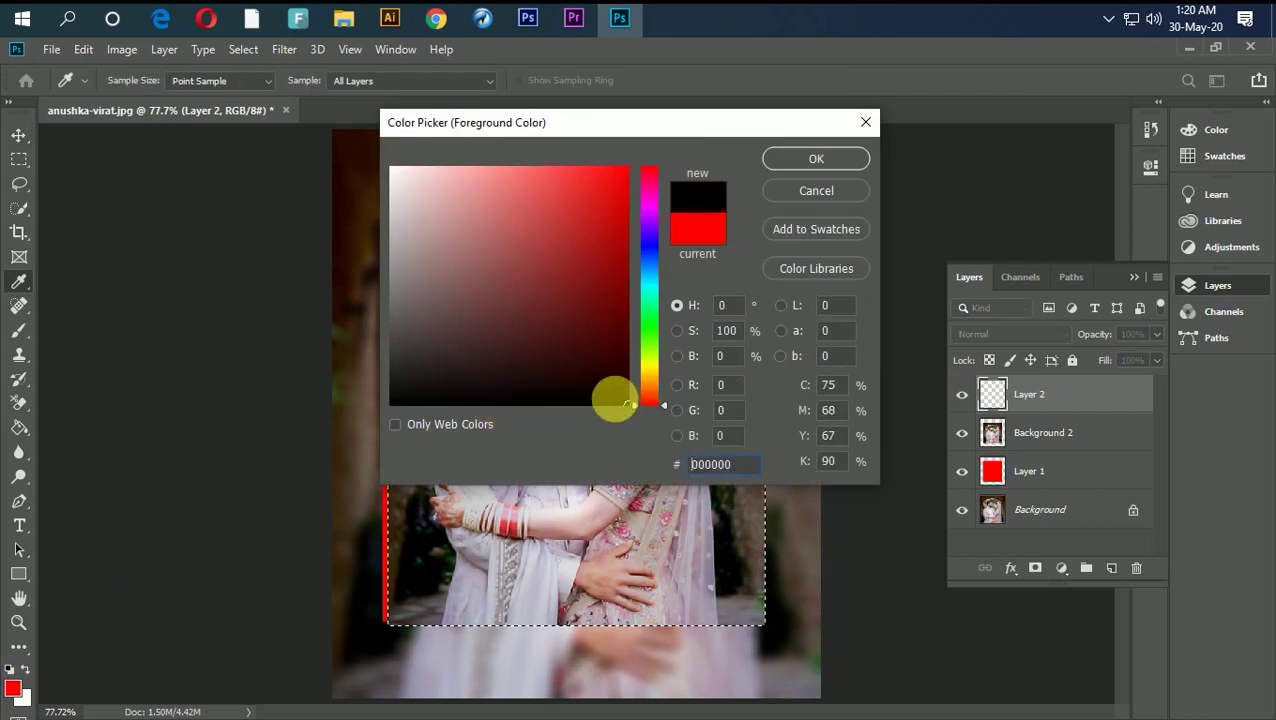
pyautogui.click(805, 160)
pyautogui.press('v')
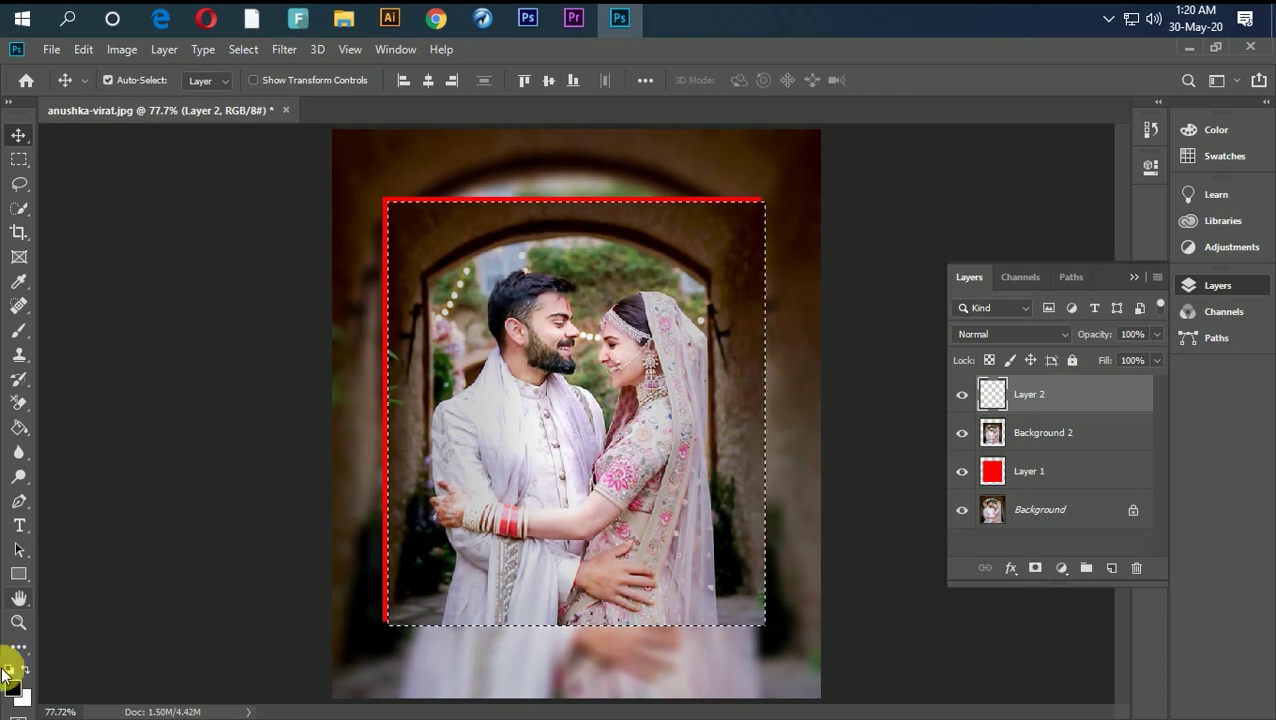
pyautogui.click(19, 427)
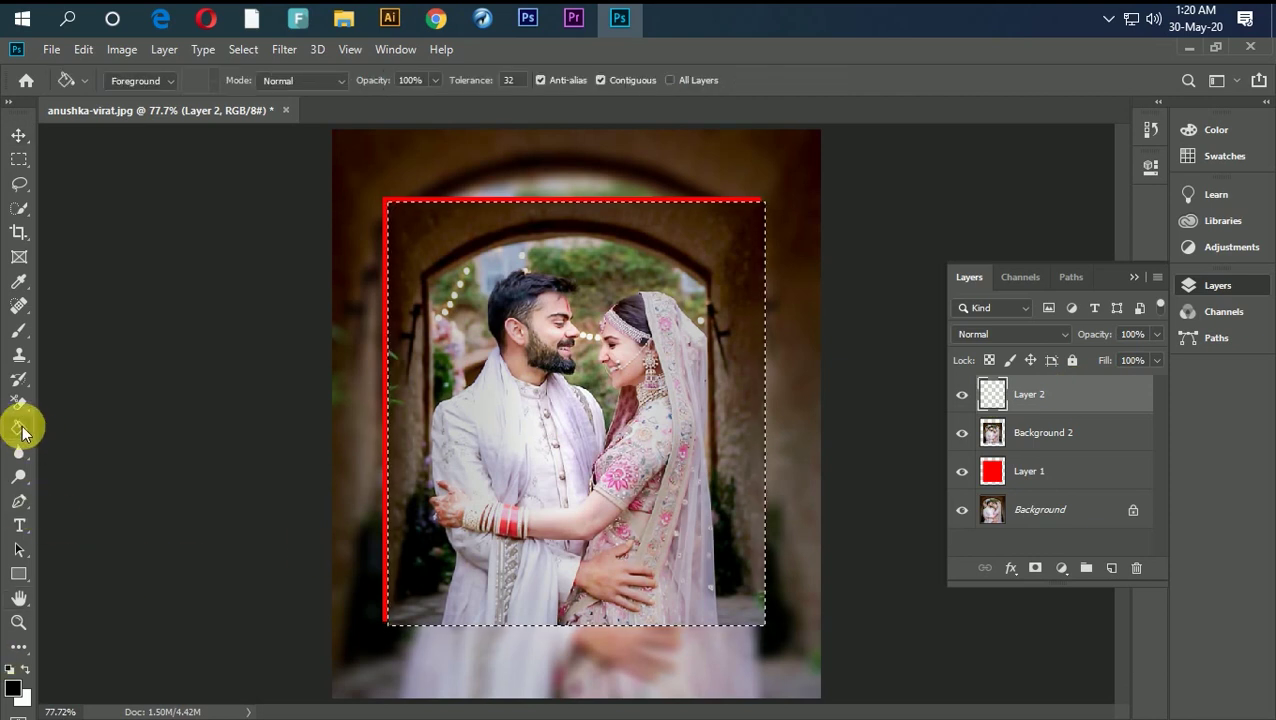
pyautogui.click(553, 425)
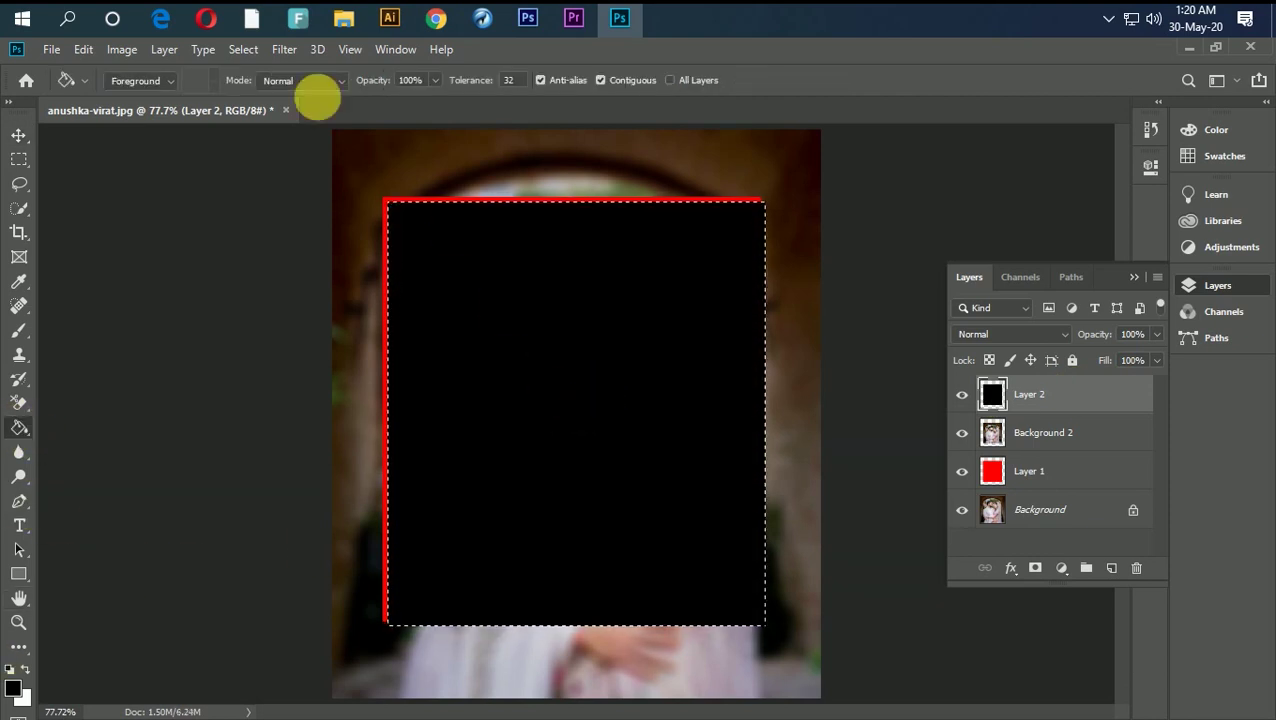
# - Clear the selection and move the black Layer 2 directly beneath the Background 2 layer
pyautogui.click(285, 50)
pyautogui.moveTo(248, 49)
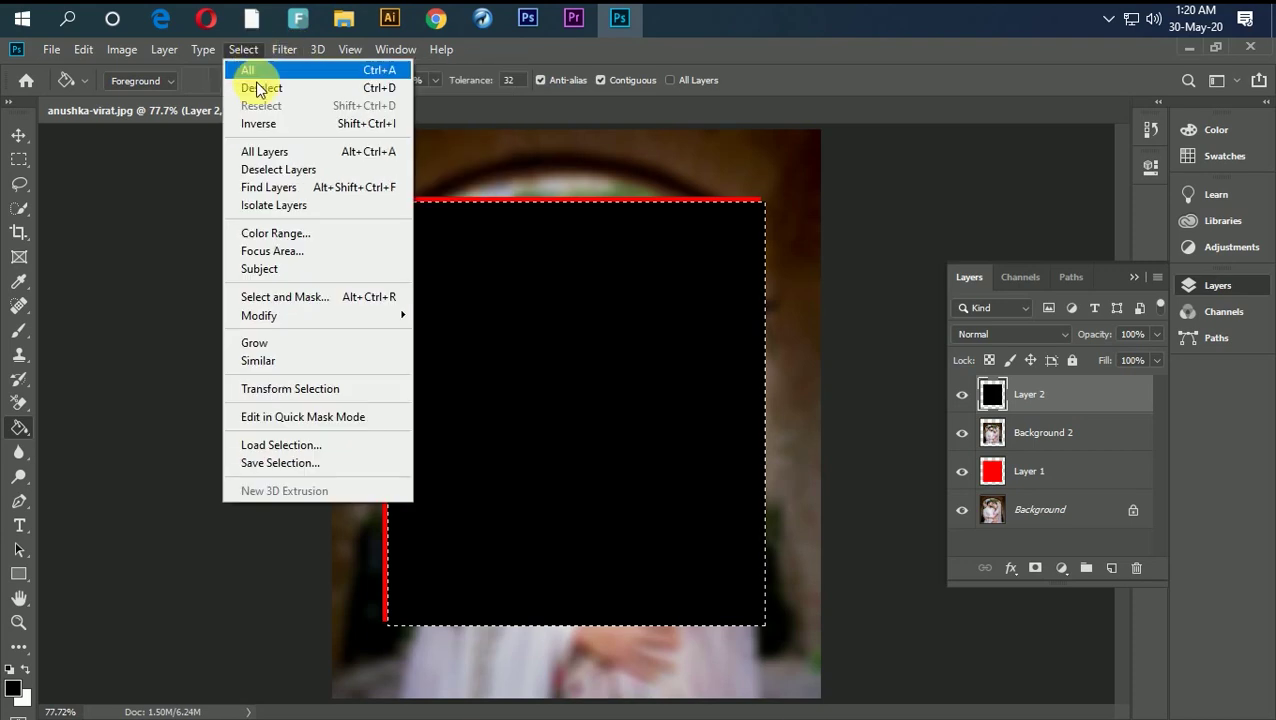
pyautogui.click(258, 88)
pyautogui.click(18, 134)
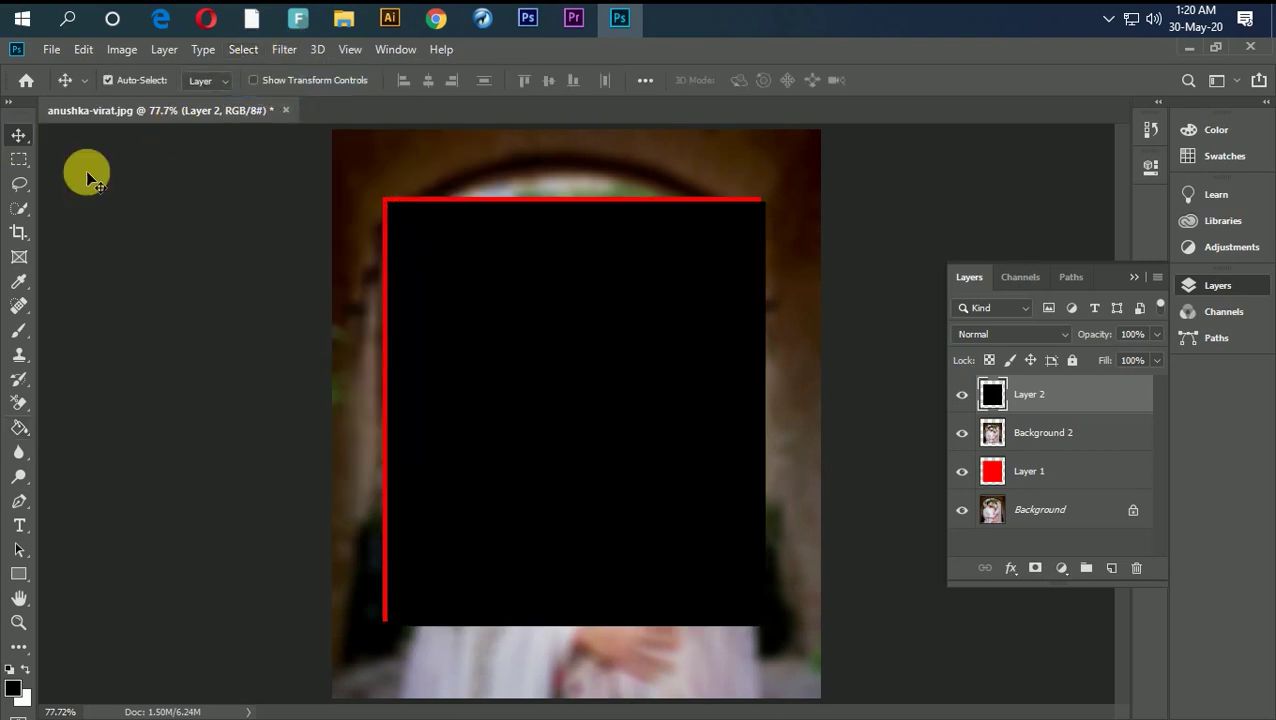
pyautogui.moveTo(1085, 396); pyautogui.dragTo(1082, 440)
# - Offset the black Layer 2 slightly right and down, and shift the red Layer 1 slightly further left
pyautogui.moveTo(772, 416); pyautogui.dragTo(781, 421)
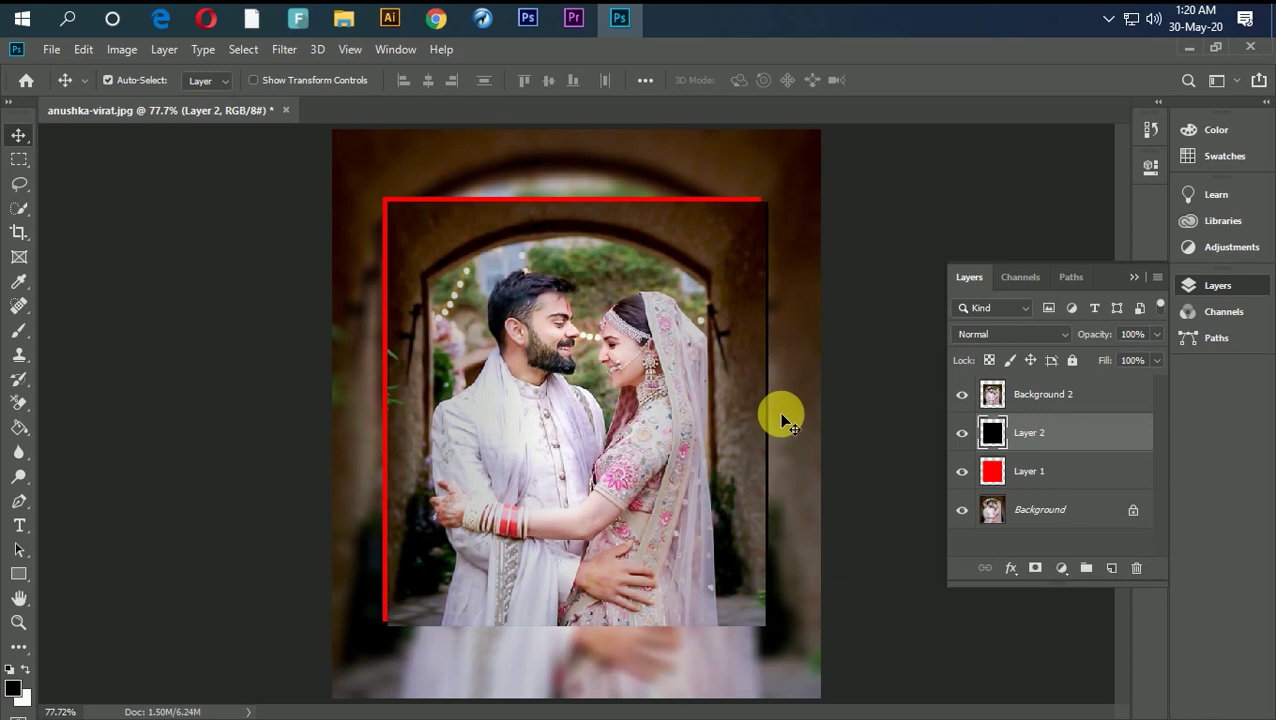
pyautogui.press('Down')
pyautogui.press('Right')
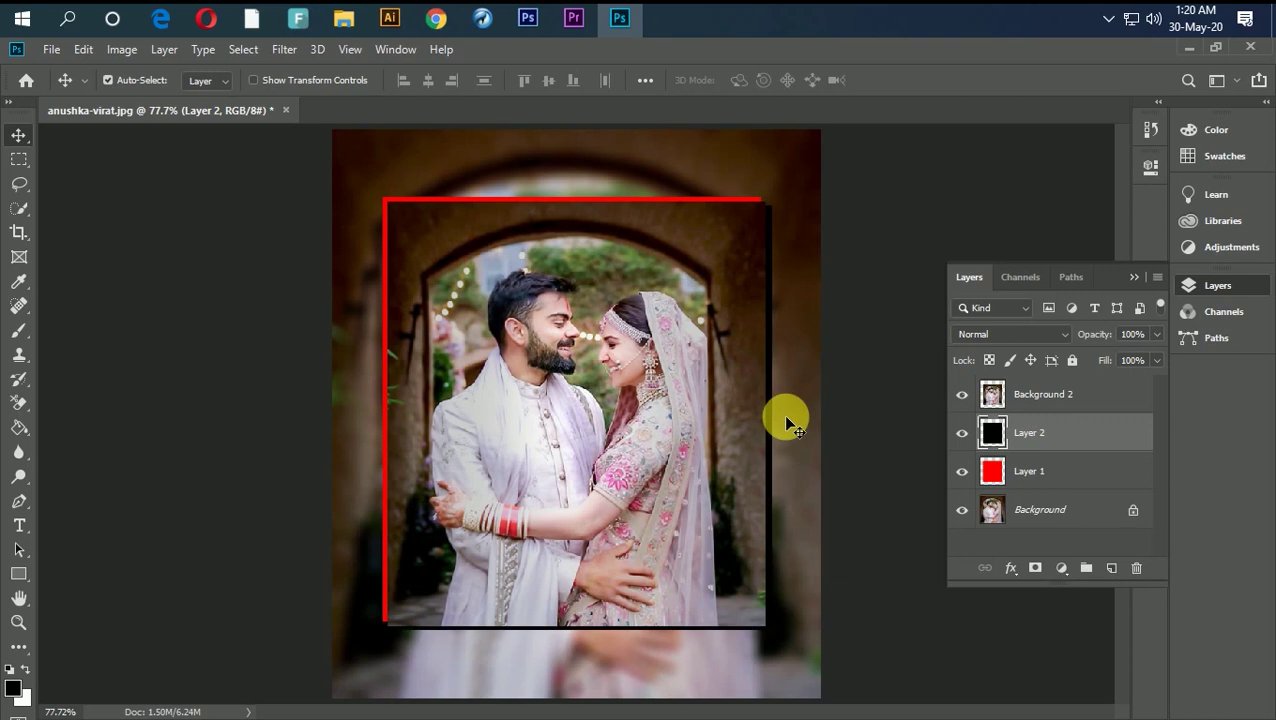
pyautogui.press('Right')
pyautogui.press('Down')
pyautogui.press('Right')
pyautogui.press('Down')
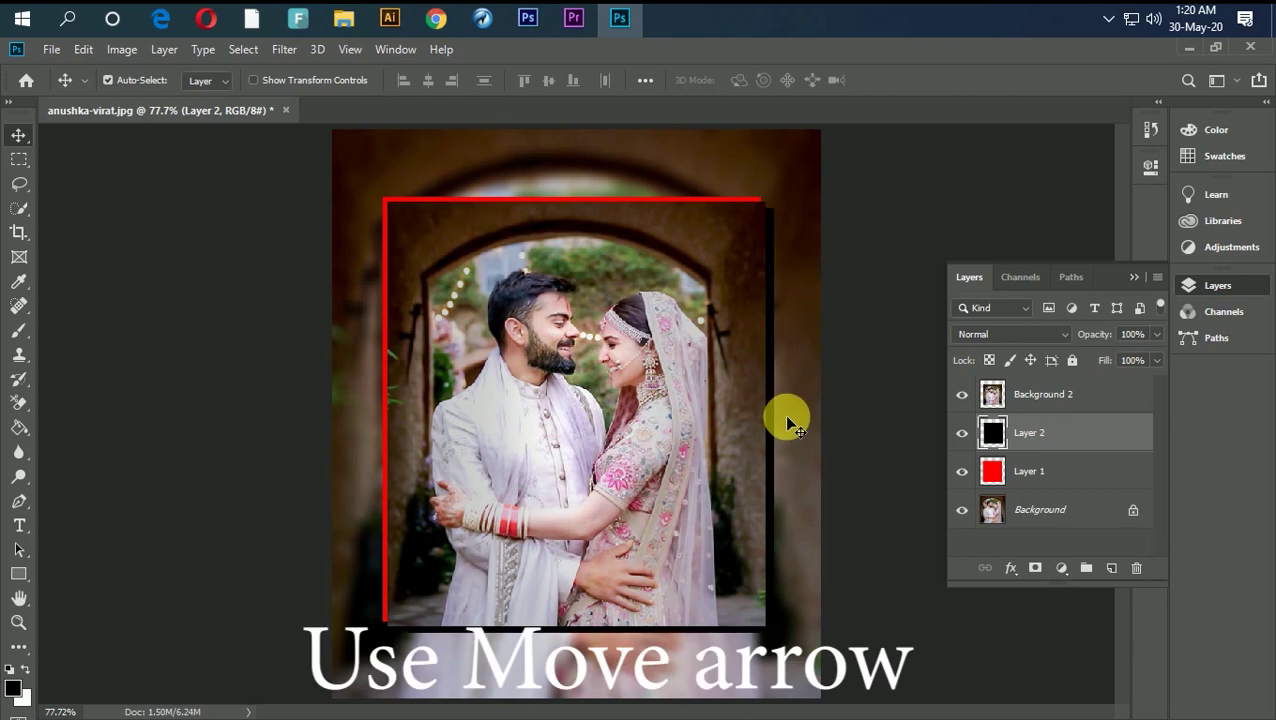
pyautogui.click(1055, 474)
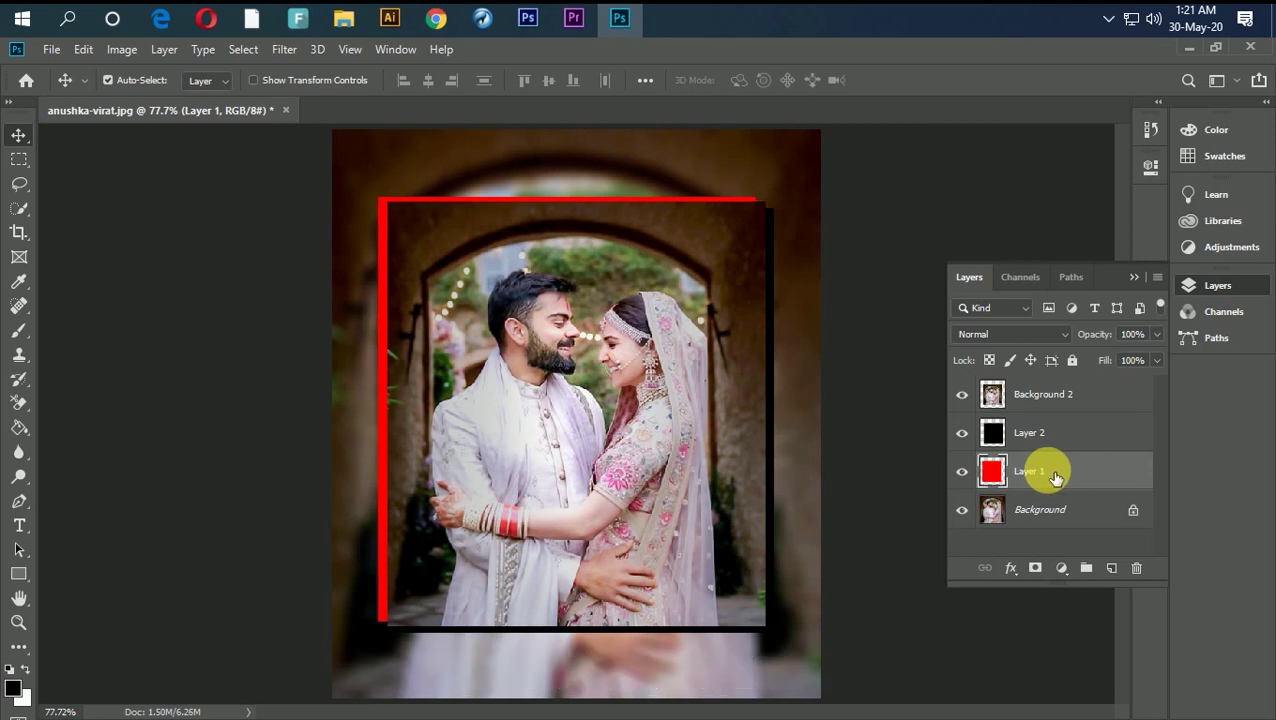
# - Load the Background 2 layer's outline as a selection and expand it by 12 pixels without applying the effect at canvas bounds
pyautogui.click(995, 396)
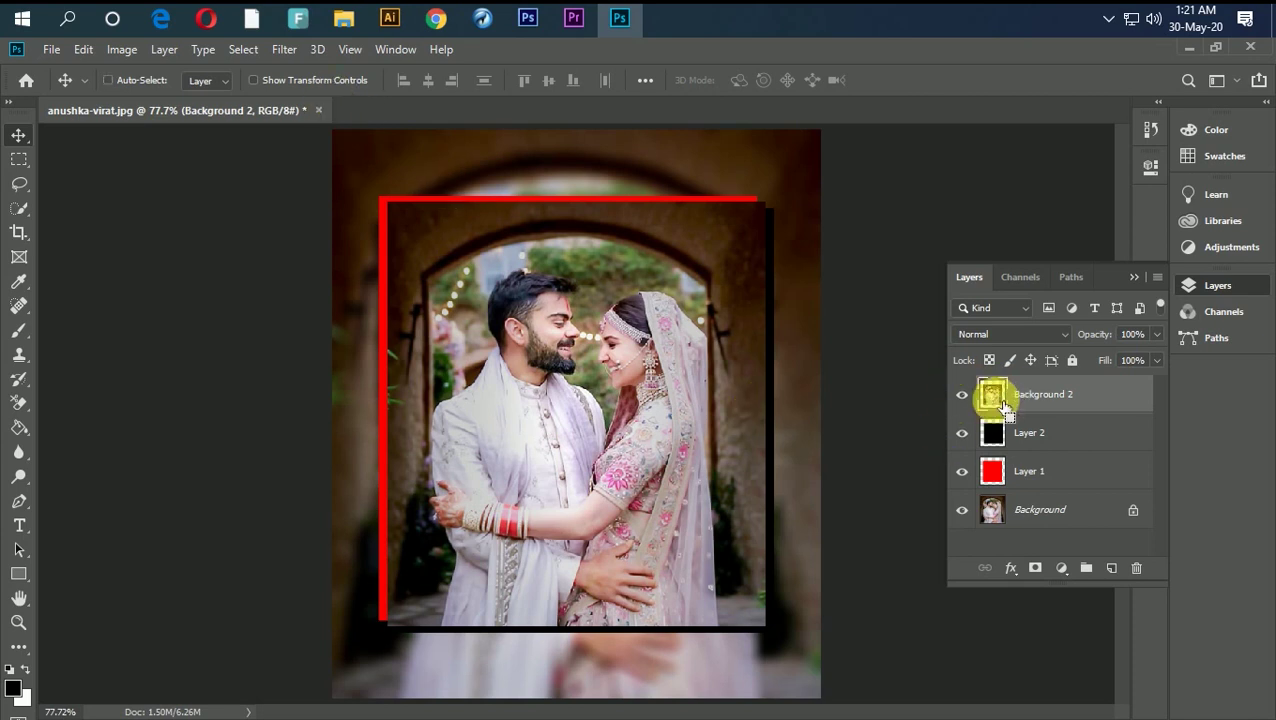
pyautogui.keyDown('ctrl'); pyautogui.click(1004, 402); pyautogui.keyUp('ctrl')
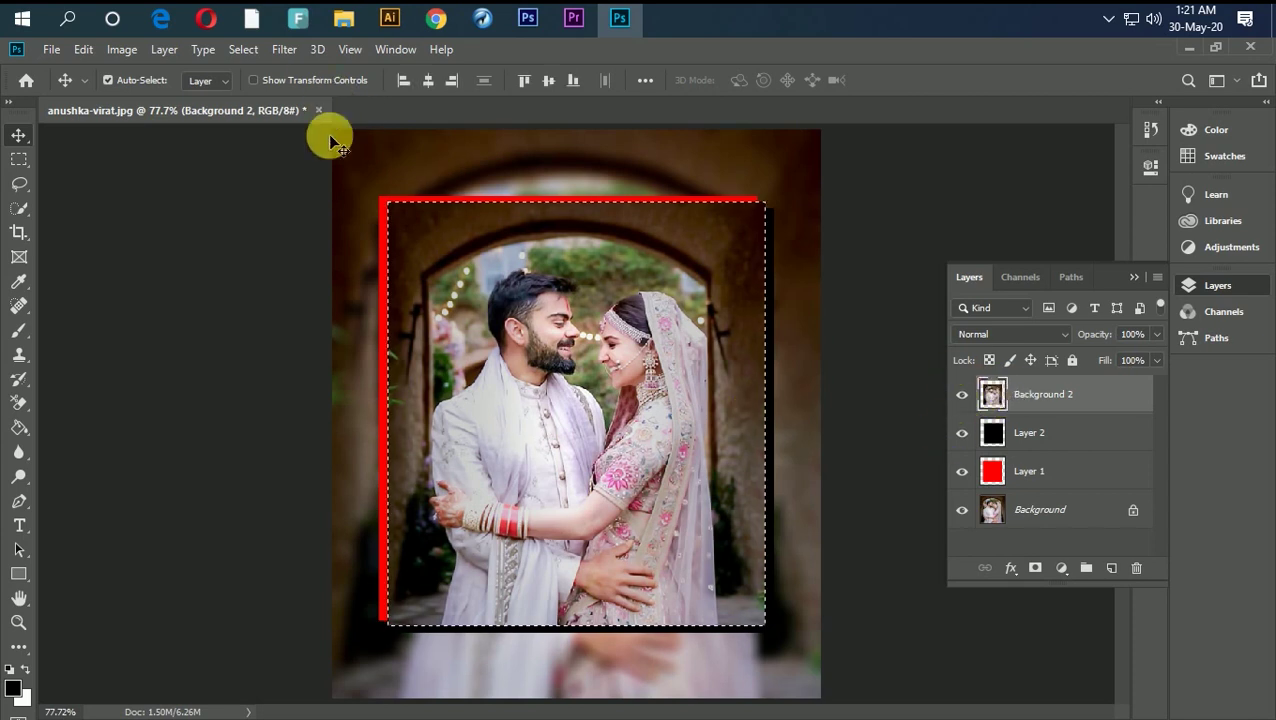
pyautogui.click(244, 50)
pyautogui.moveTo(321, 316)
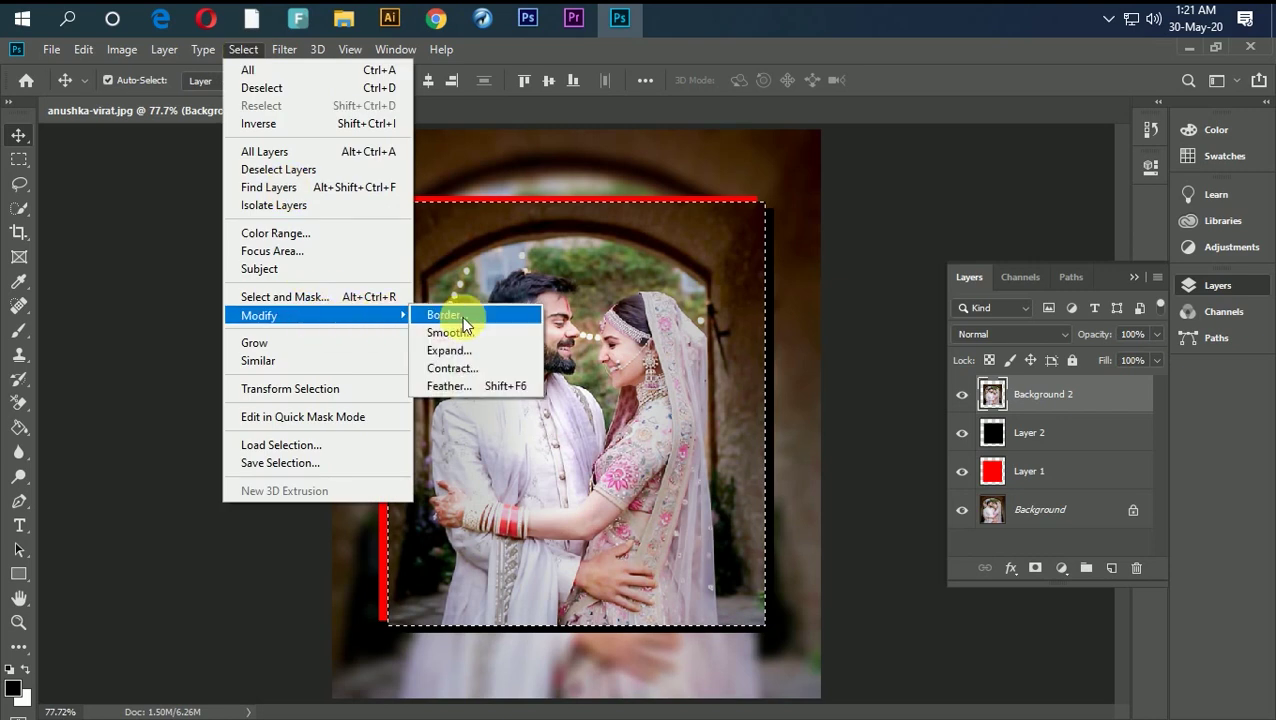
pyautogui.click(478, 350)
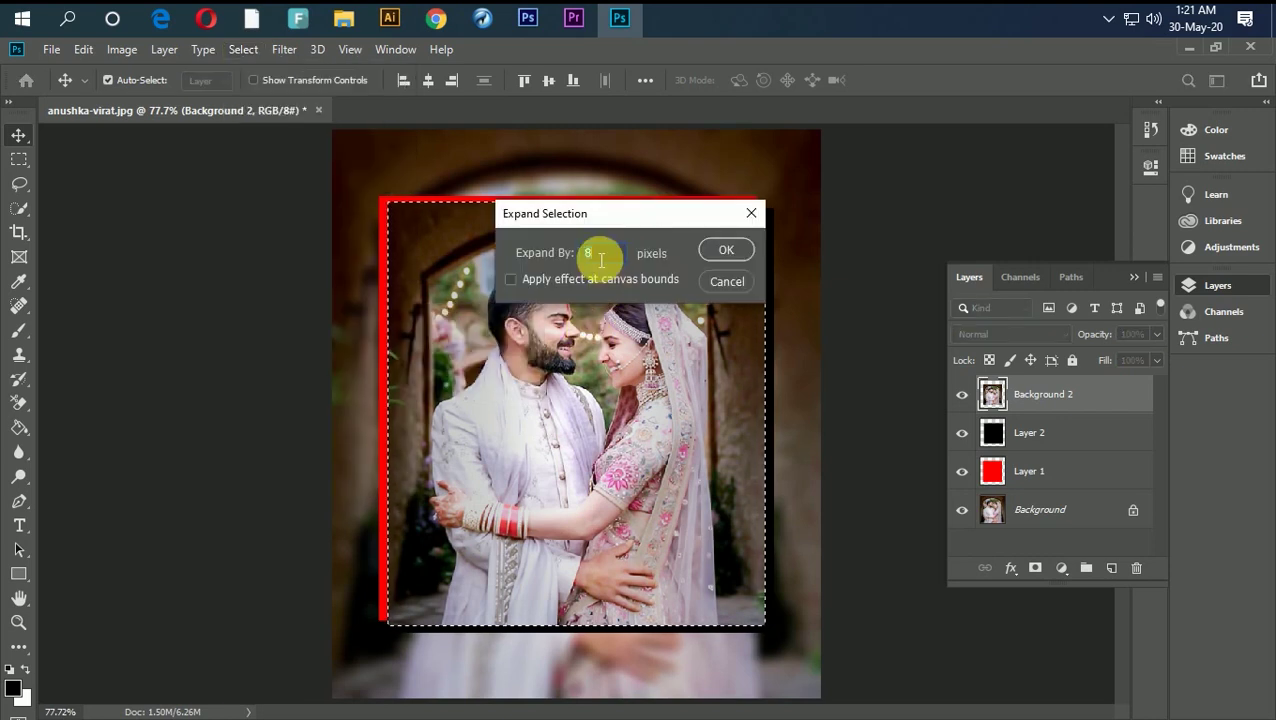
pyautogui.write('12')
pyautogui.click(543, 279)
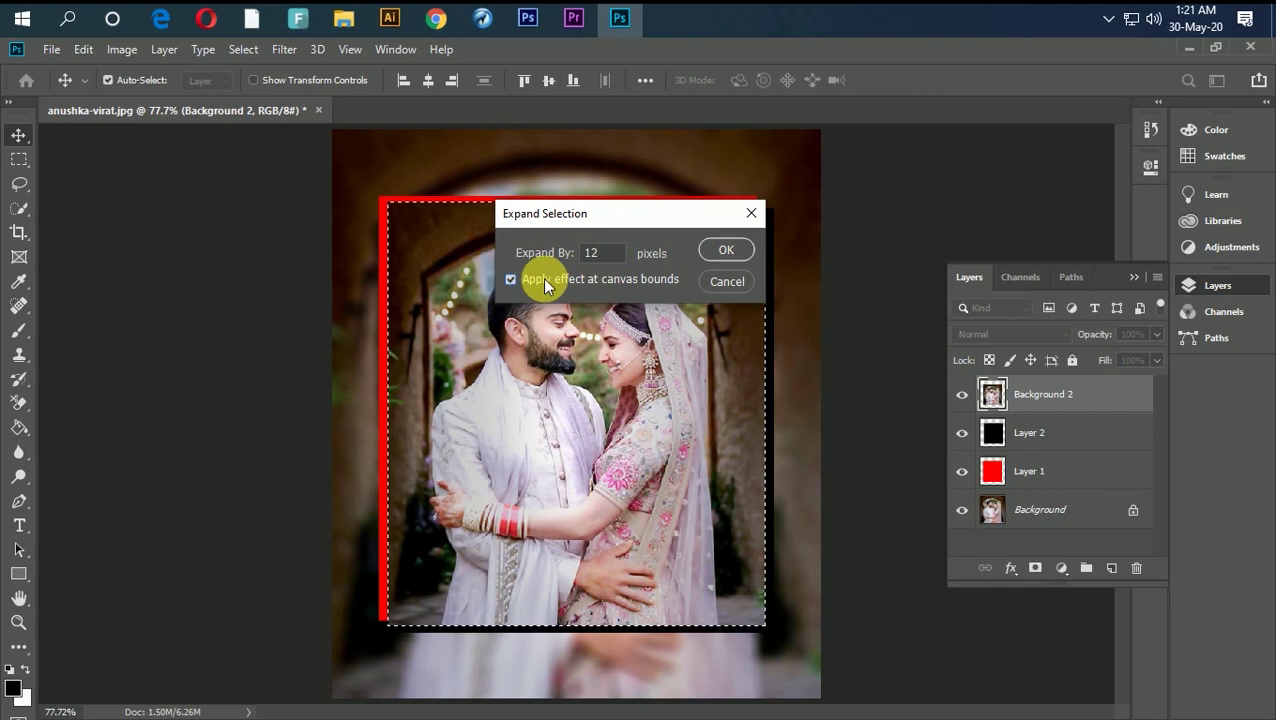
pyautogui.click(542, 279)
pyautogui.click(724, 251)
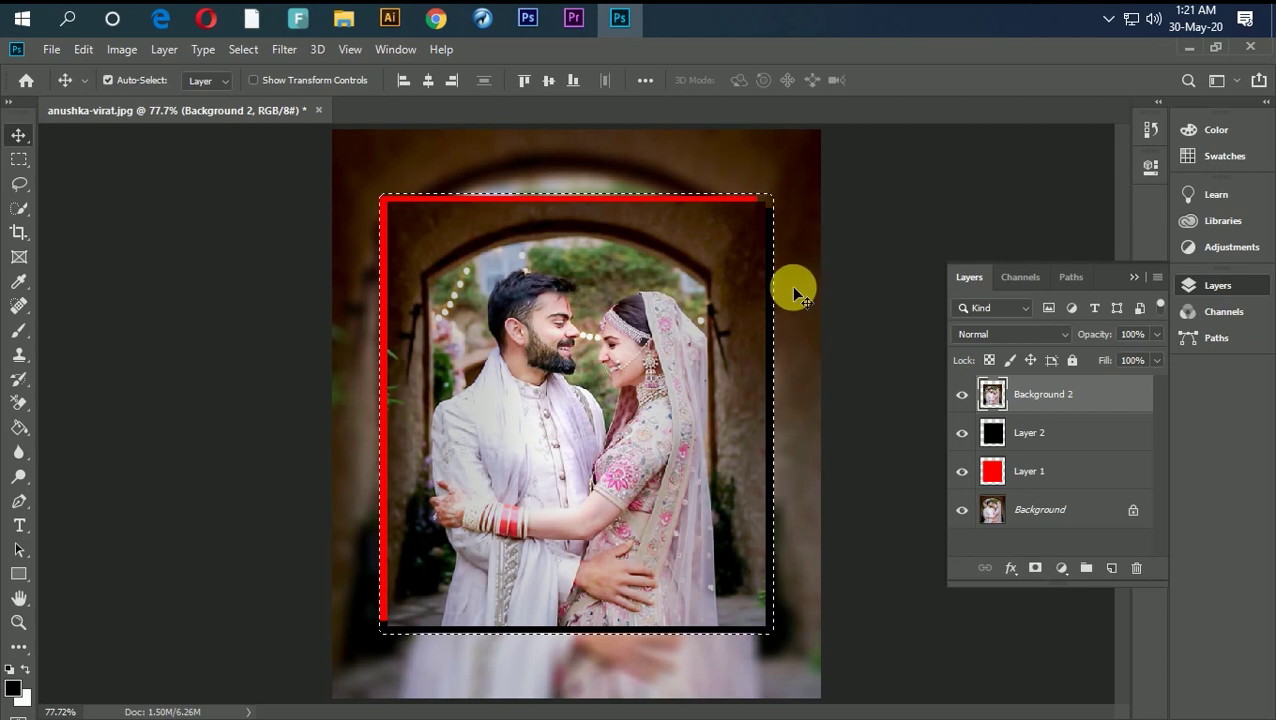
# - Contract the selection around the framed photo by 8 pixels
pyautogui.click(286, 51)
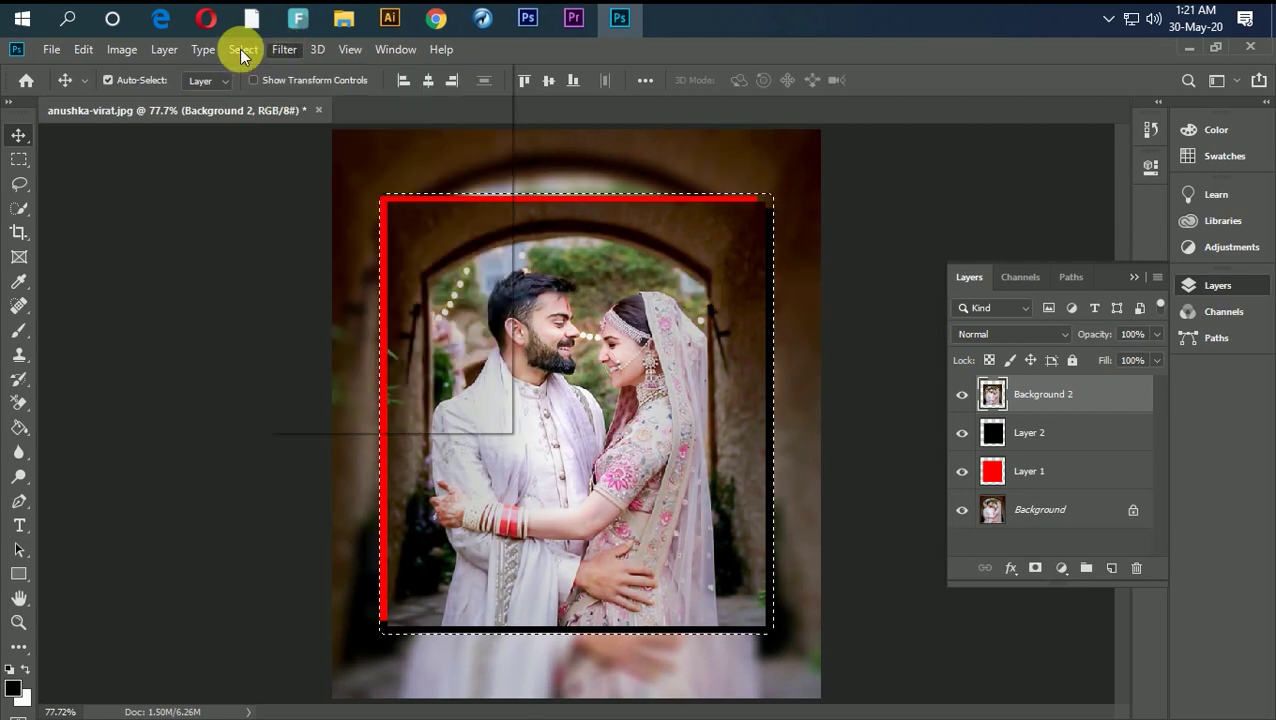
pyautogui.click(240, 50)
pyautogui.moveTo(302, 315)
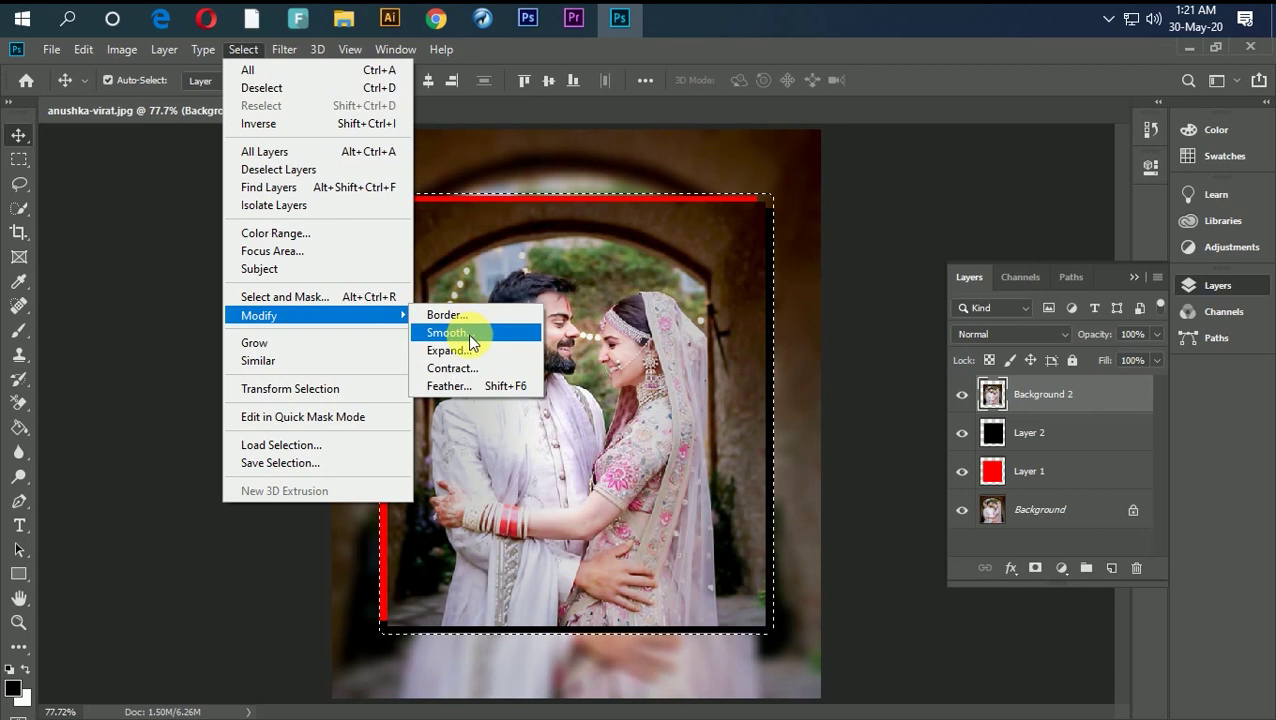
pyautogui.click(470, 367)
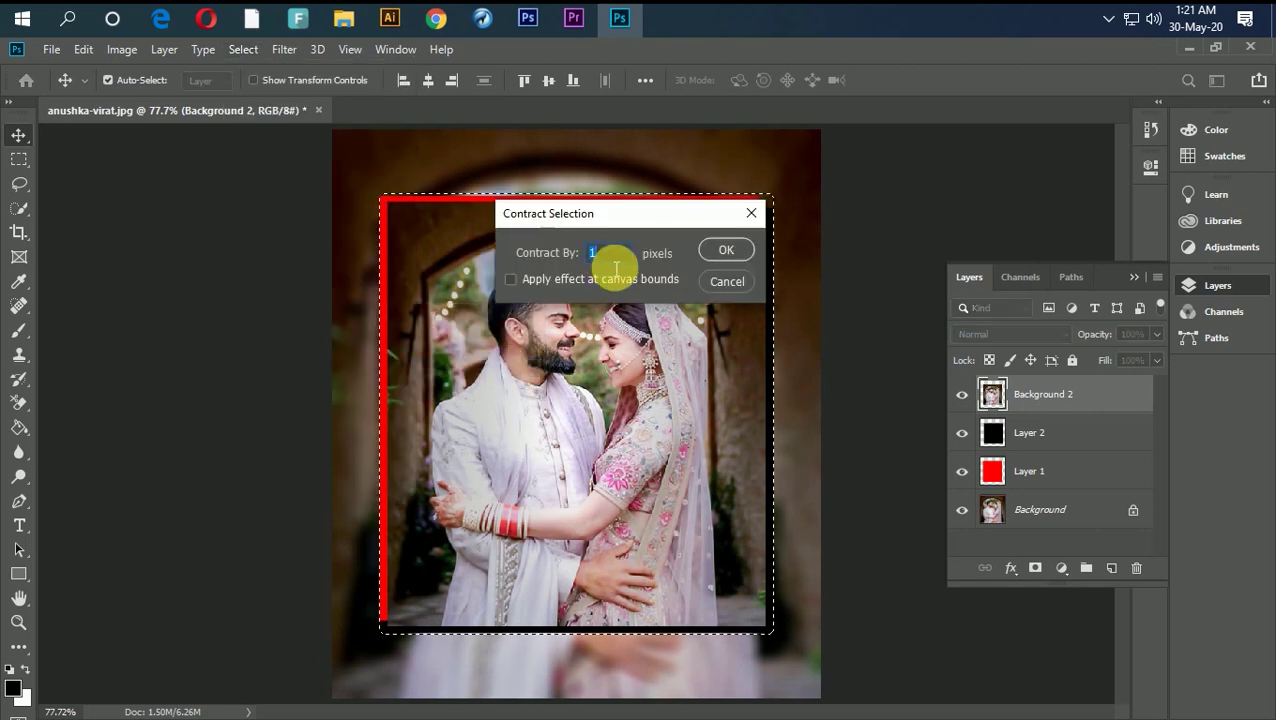
pyautogui.write('8')
pyautogui.click(720, 252)
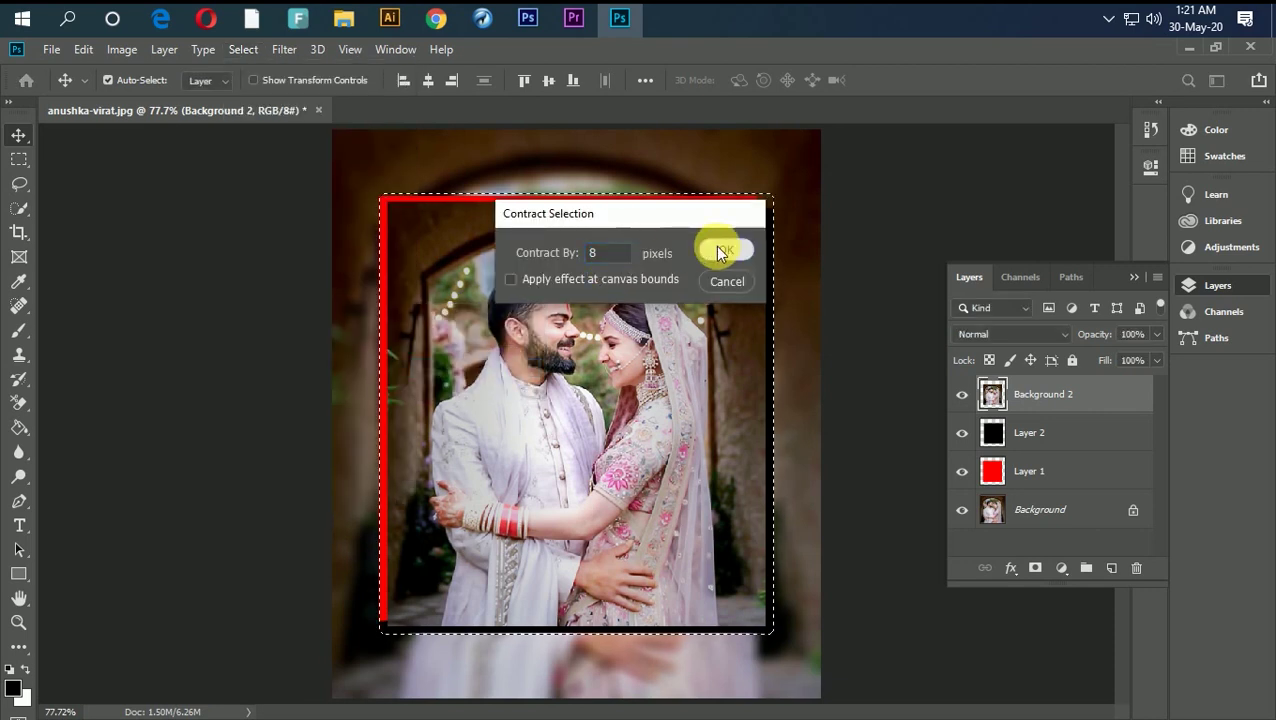
# - Fill the selection with white on a new layer directly above Layer 2, and clear the selection
pyautogui.click(1060, 432)
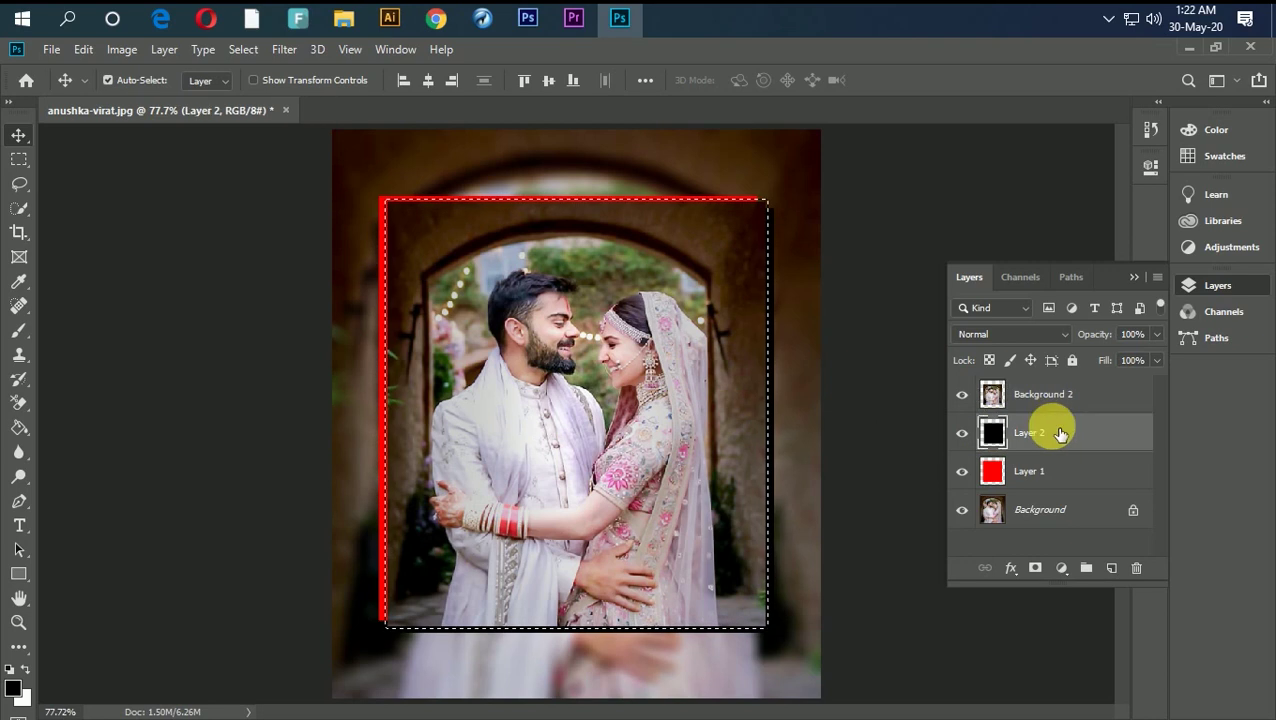
pyautogui.click(1111, 568)
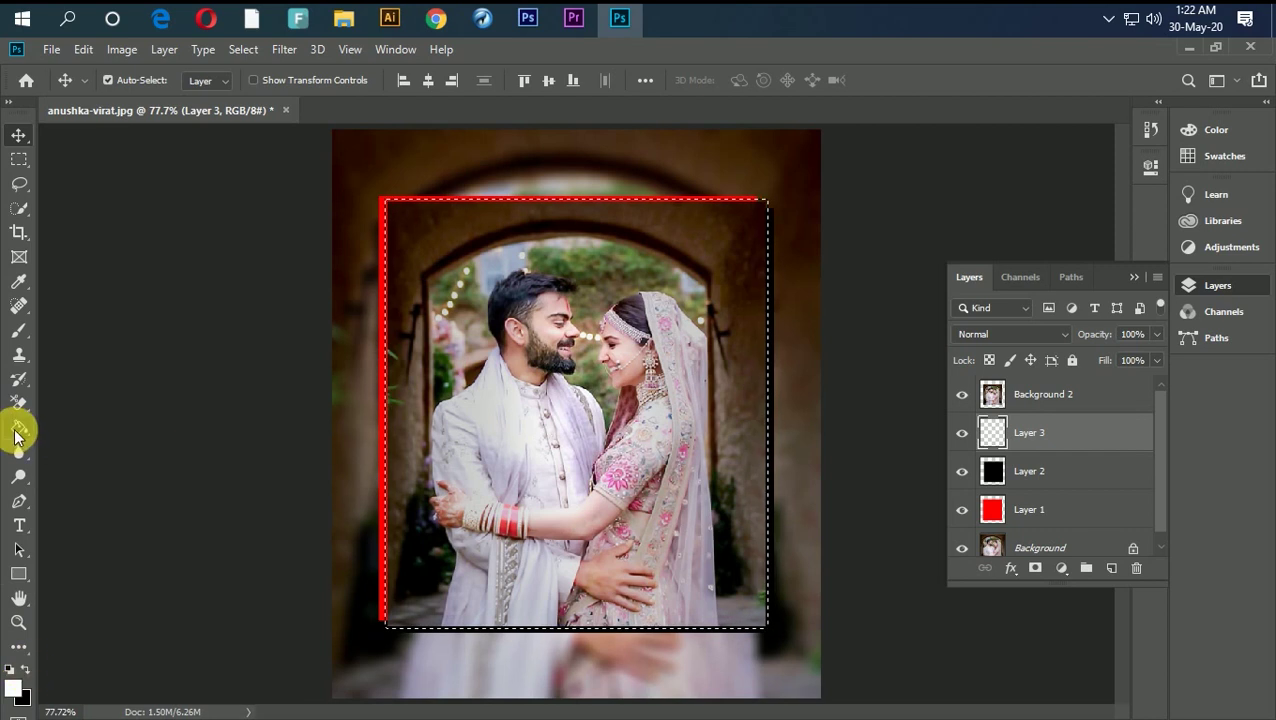
pyautogui.click(18, 432)
pyautogui.click(513, 368)
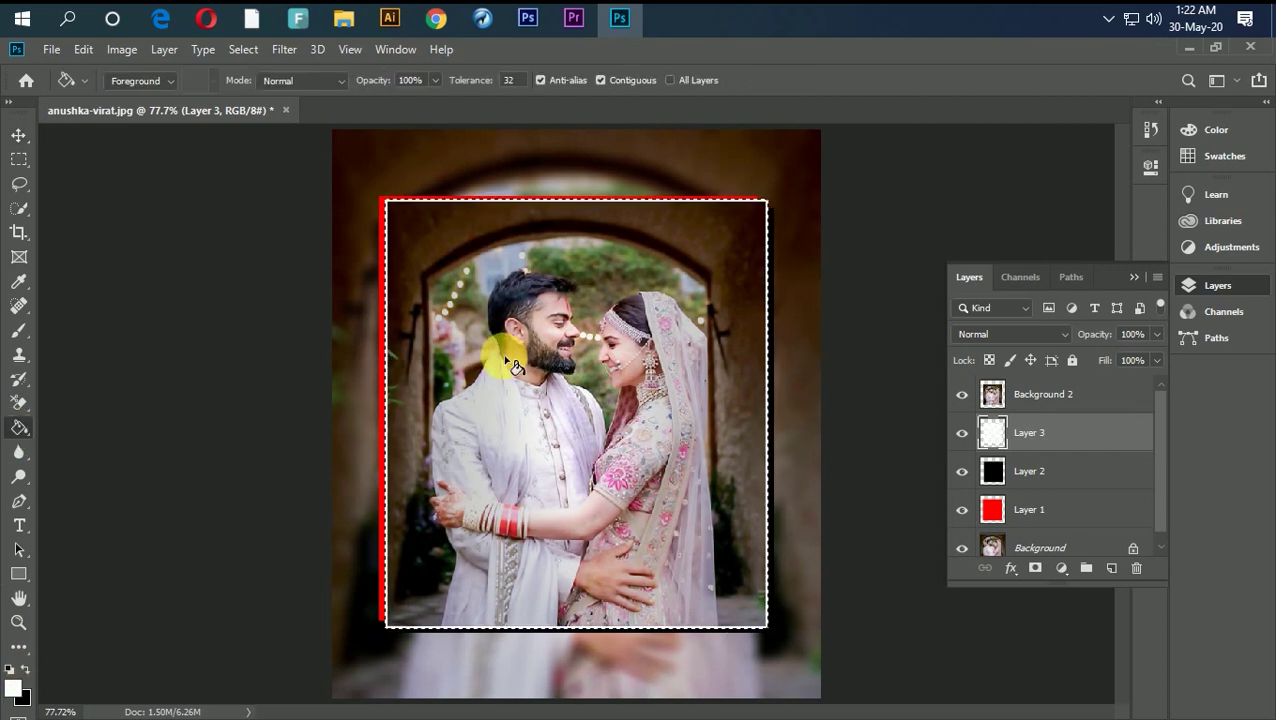
pyautogui.click(243, 52)
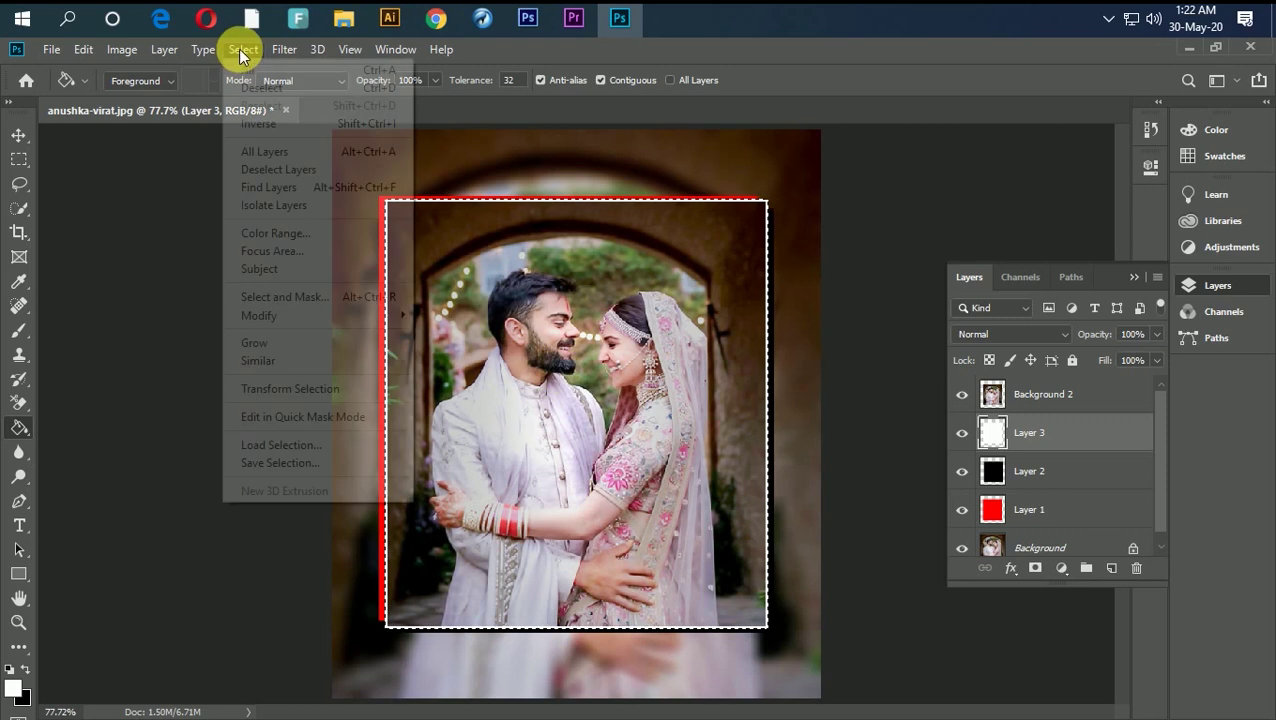
pyautogui.click(260, 88)
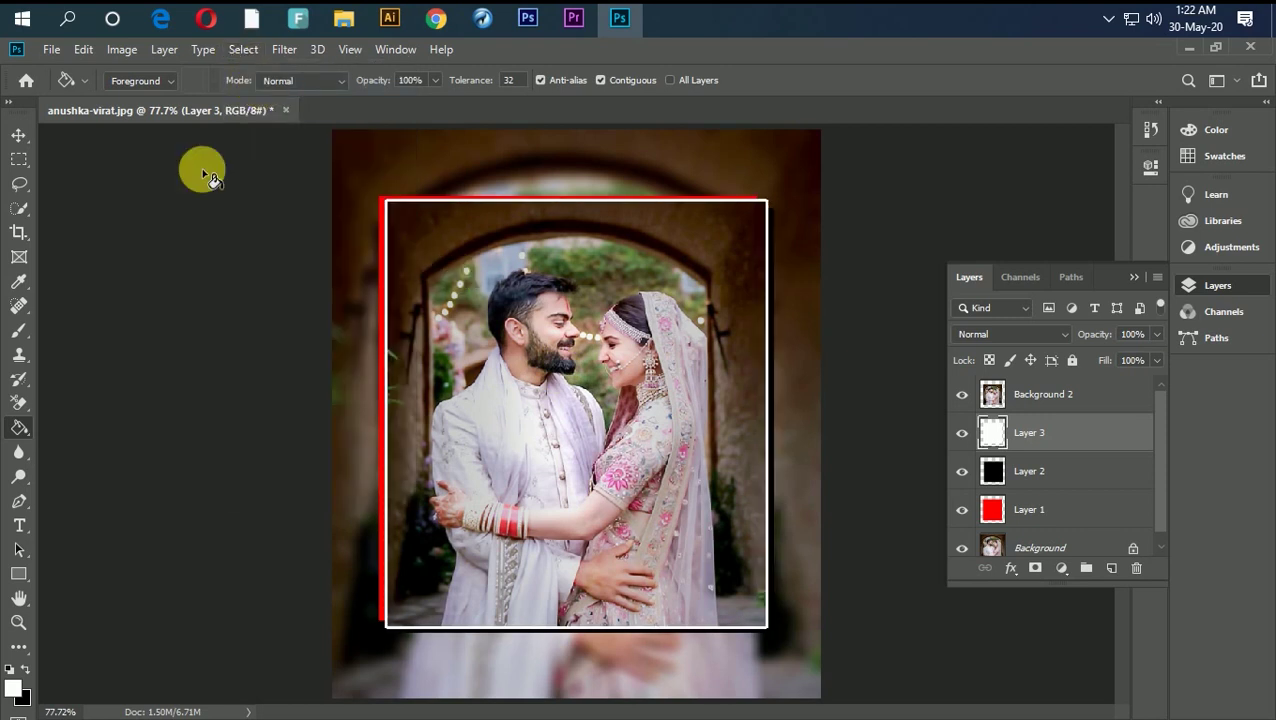
pyautogui.click(18, 134)
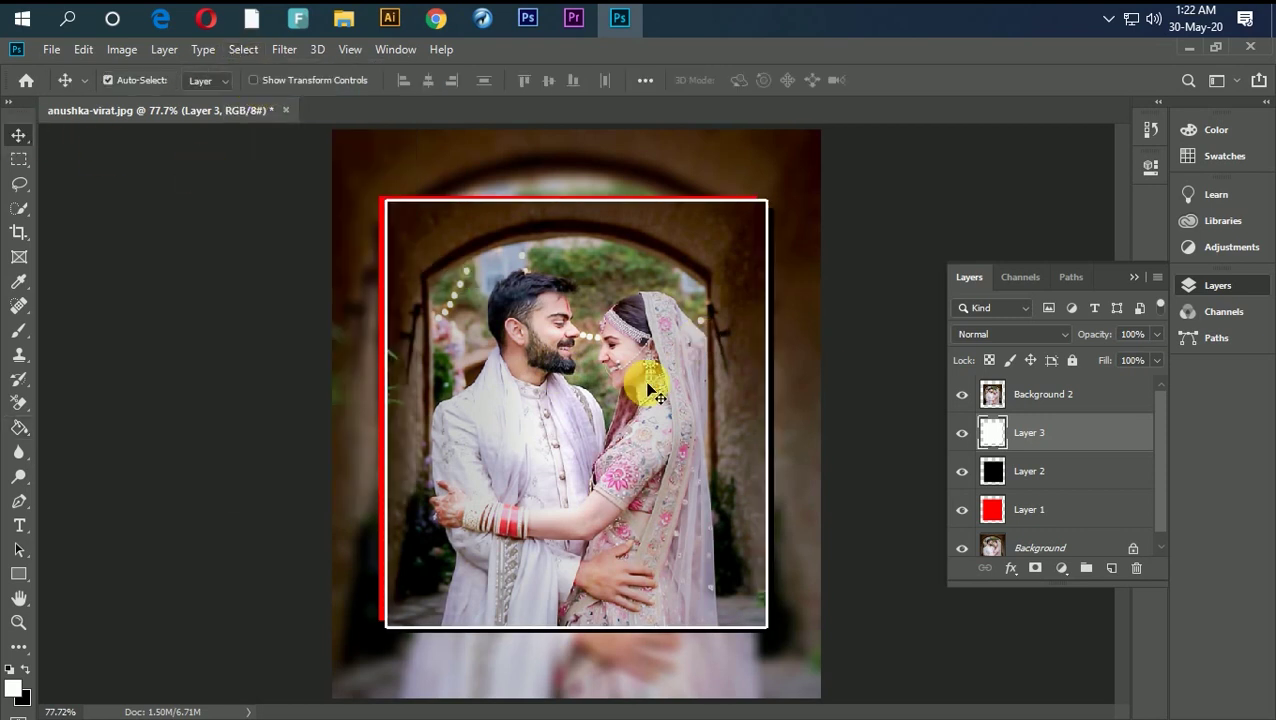
pyautogui.press('ctrl')
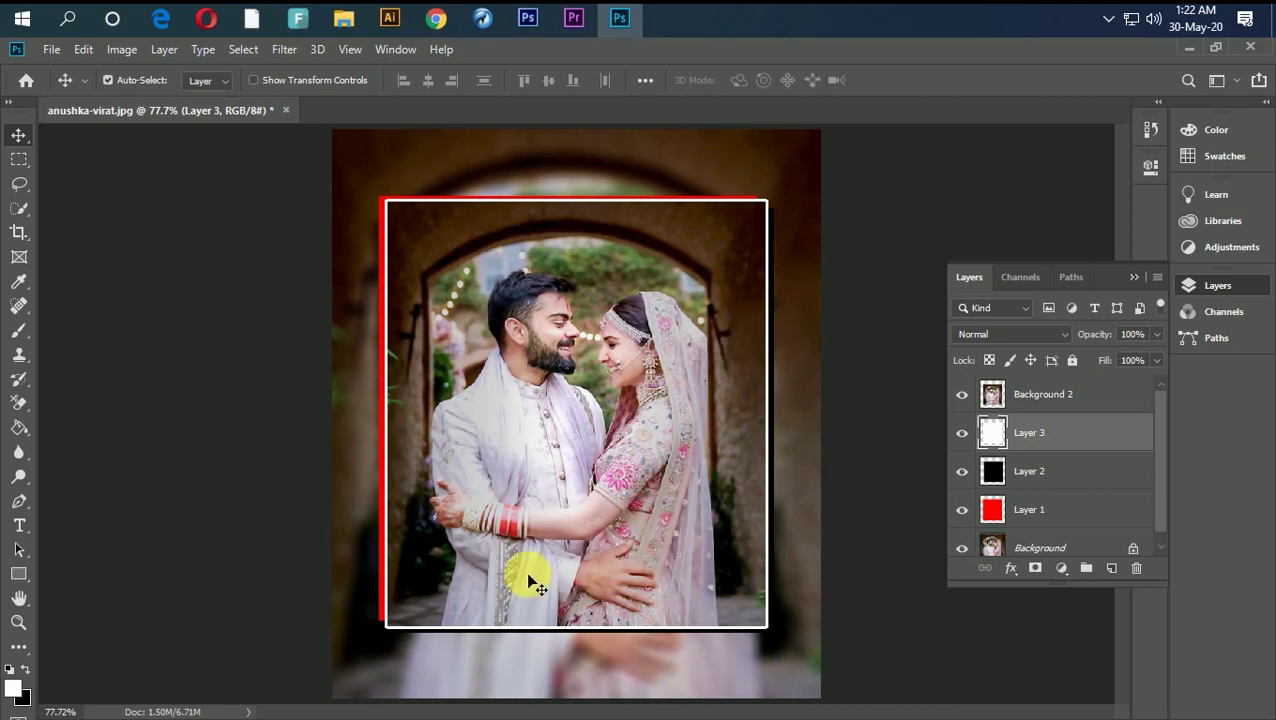
# - Slightly raise the brightness of the blurred Background layer with a Brightness/Contrast adjustment
pyautogui.click(1060, 402)
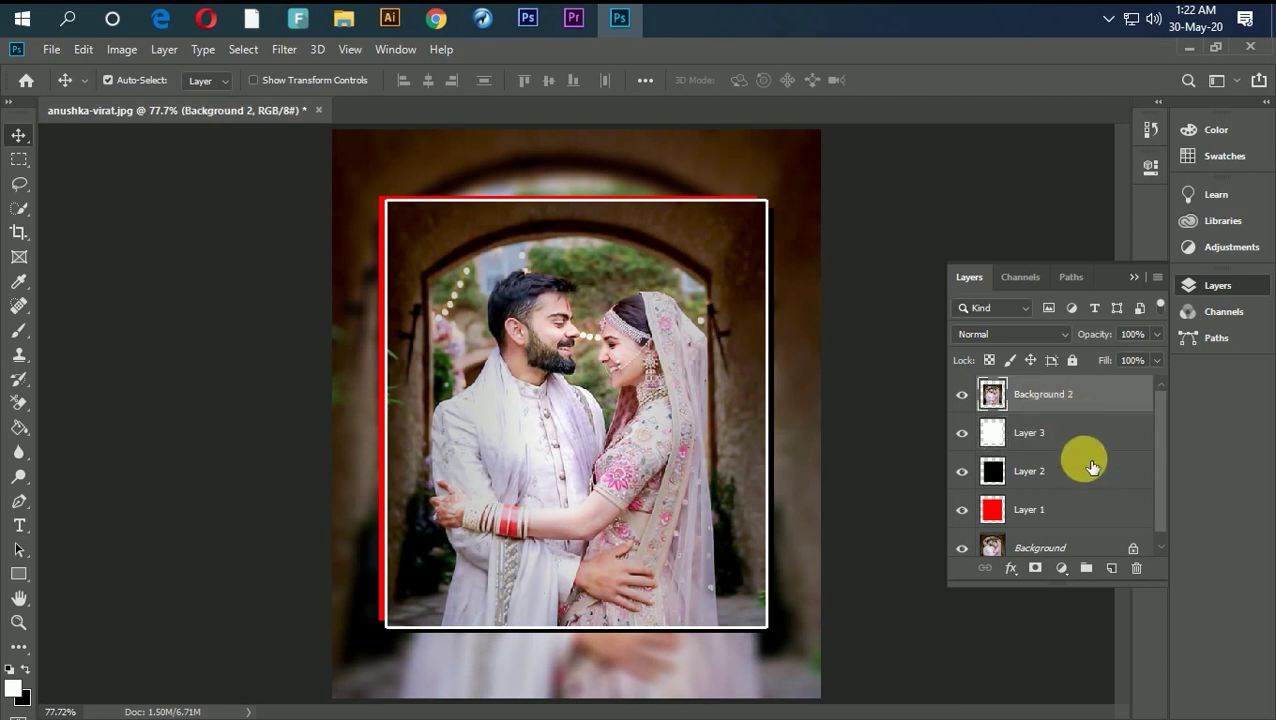
pyautogui.click(1074, 434)
pyautogui.scroll(-1, 1086, 460)
pyautogui.click(1073, 543)
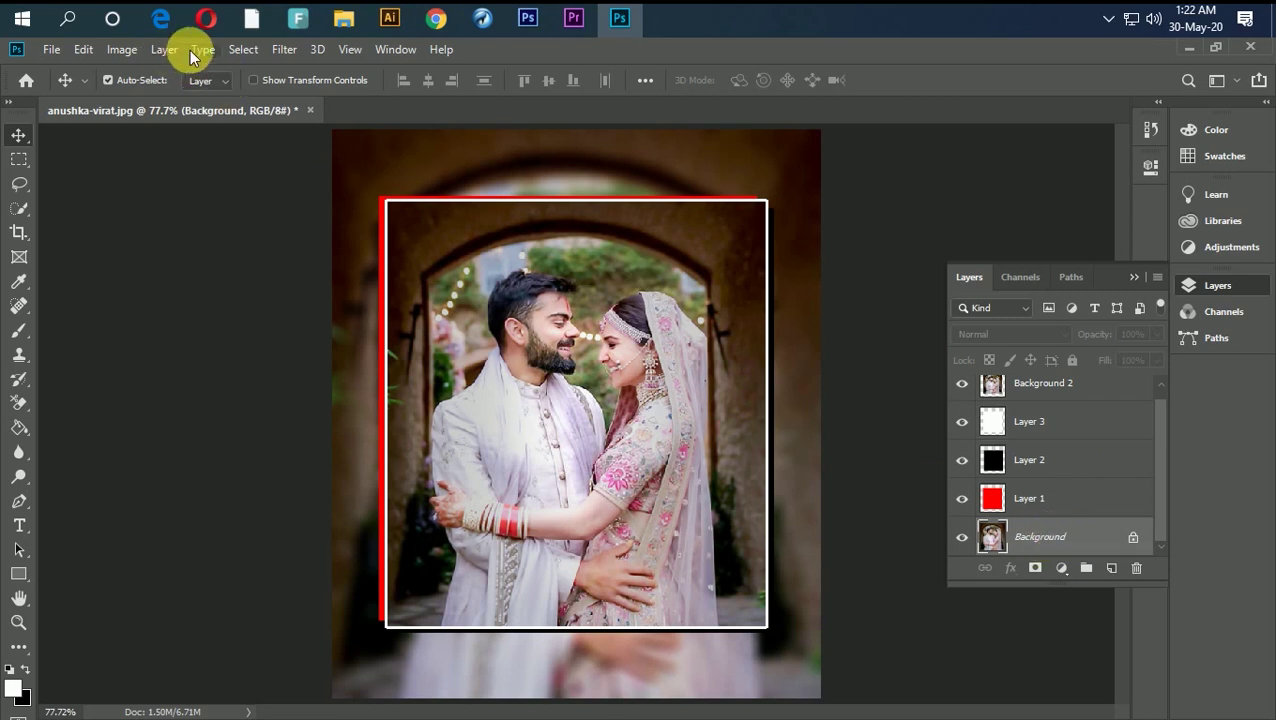
pyautogui.click(123, 49)
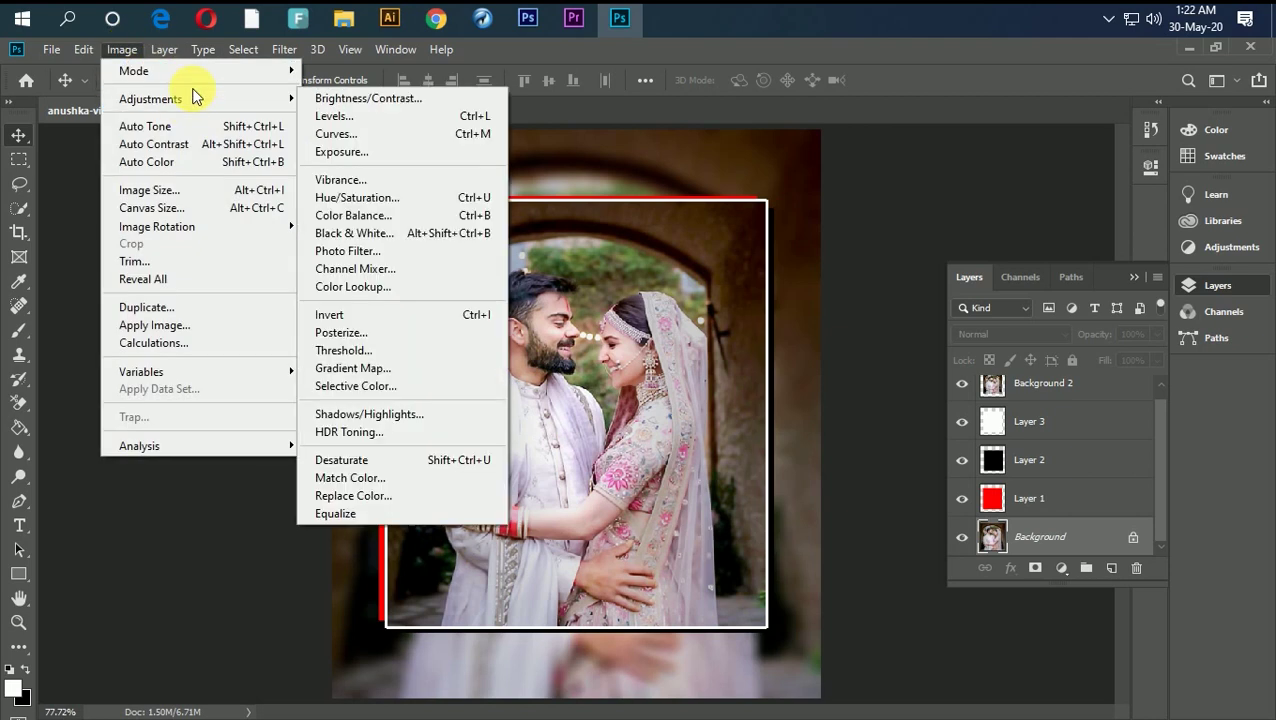
pyautogui.moveTo(250, 97)
pyautogui.click(333, 98)
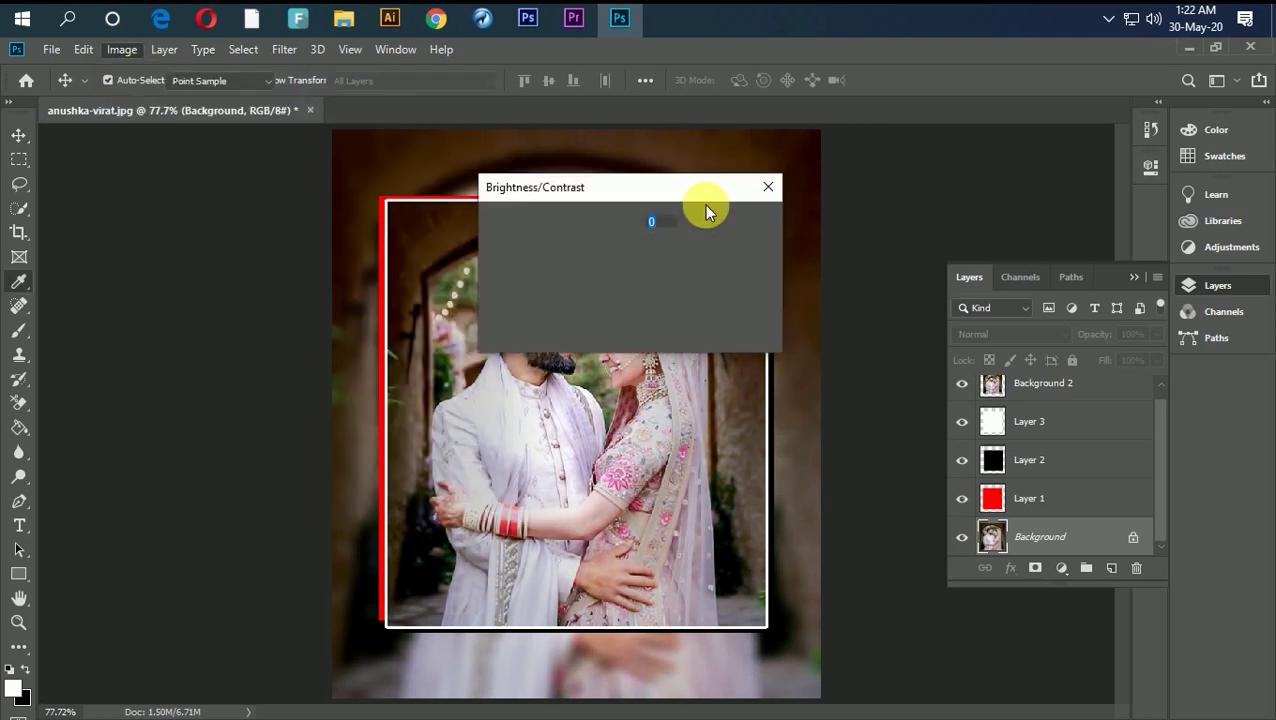
pyautogui.moveTo(595, 239); pyautogui.dragTo(613, 235)
pyautogui.click(733, 224)
pyautogui.press('v')
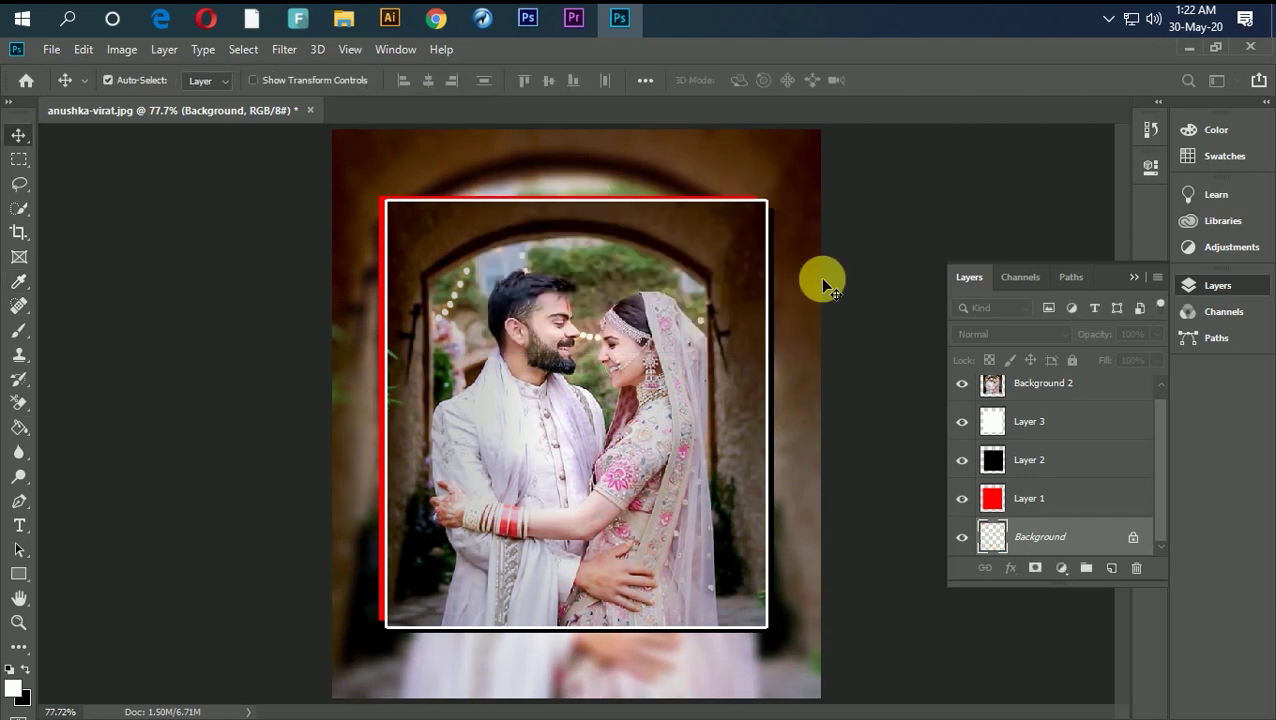
# - Add a Curves adjustment layer directly above the Background layer and raise the RGB curve's midtones to brighten the blurred backdrop
pyautogui.click(1062, 568)
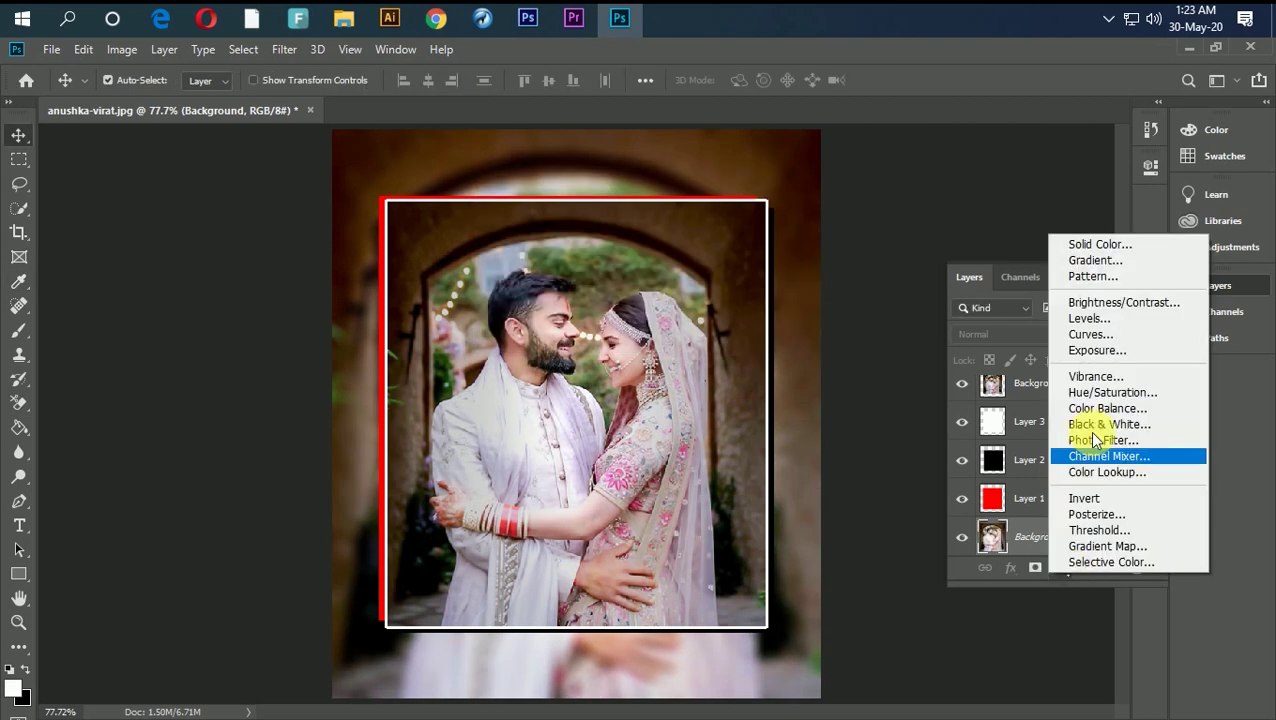
pyautogui.click(1099, 332)
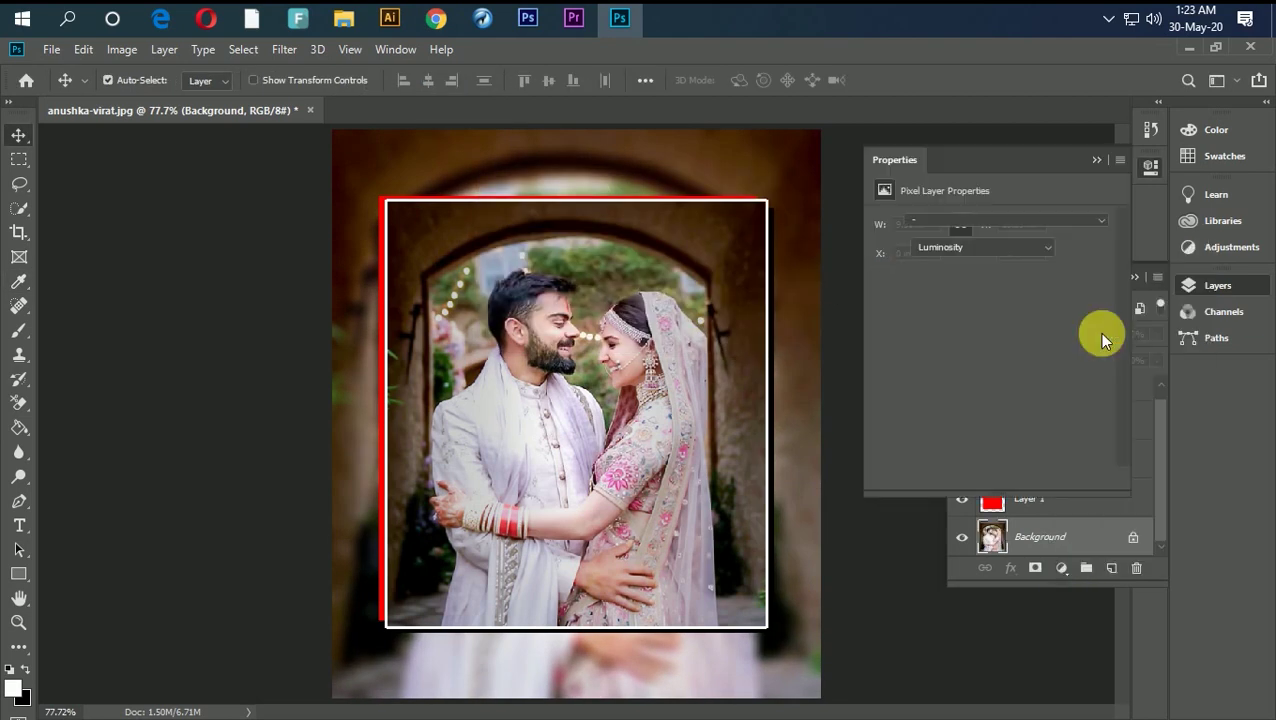
pyautogui.click(1006, 356)
pyautogui.moveTo(1003, 355); pyautogui.dragTo(1002, 347)
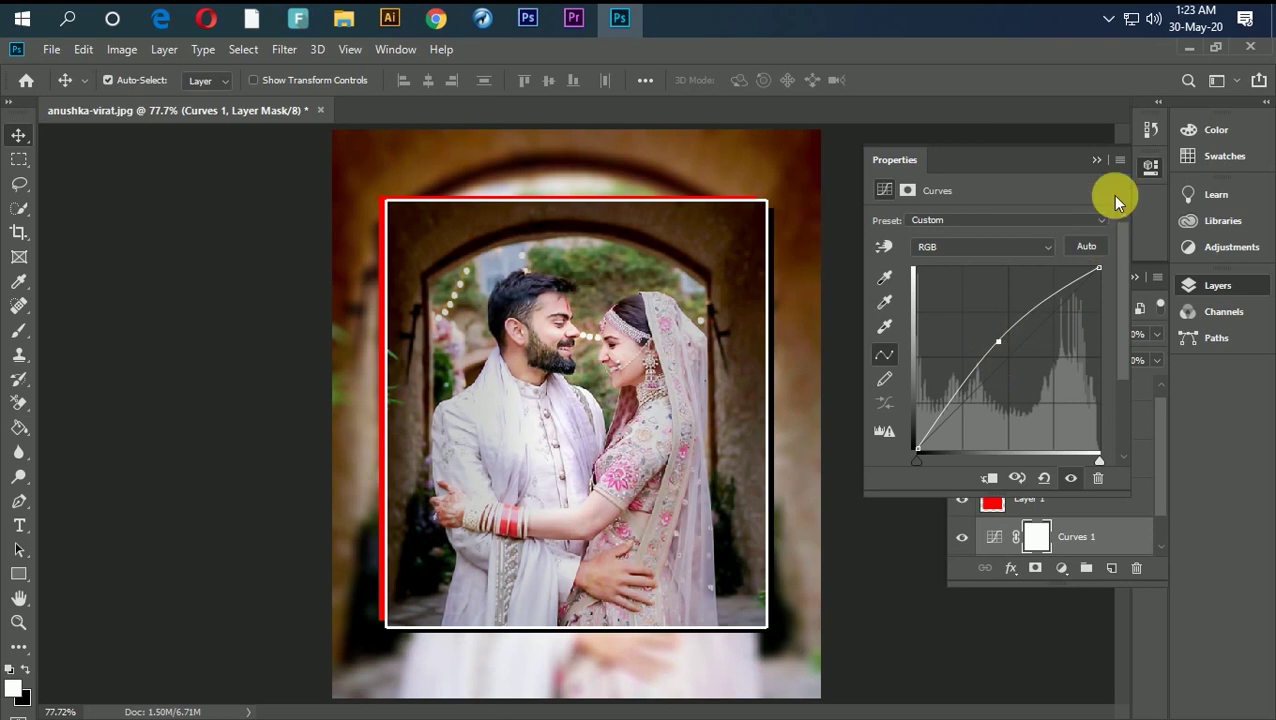
pyautogui.click(1147, 166)
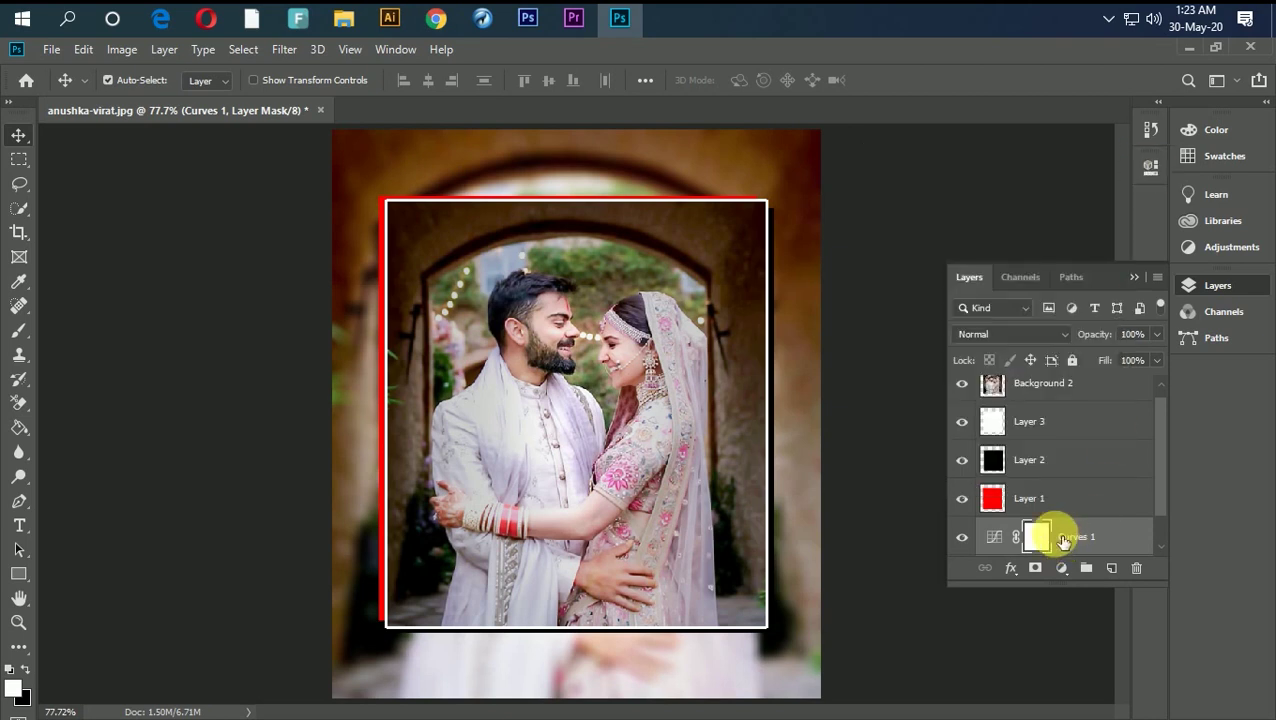
# - Hide and show the layers one at a time to examine what each contributes to the framed composition
pyautogui.scroll(-1, 1060, 530)
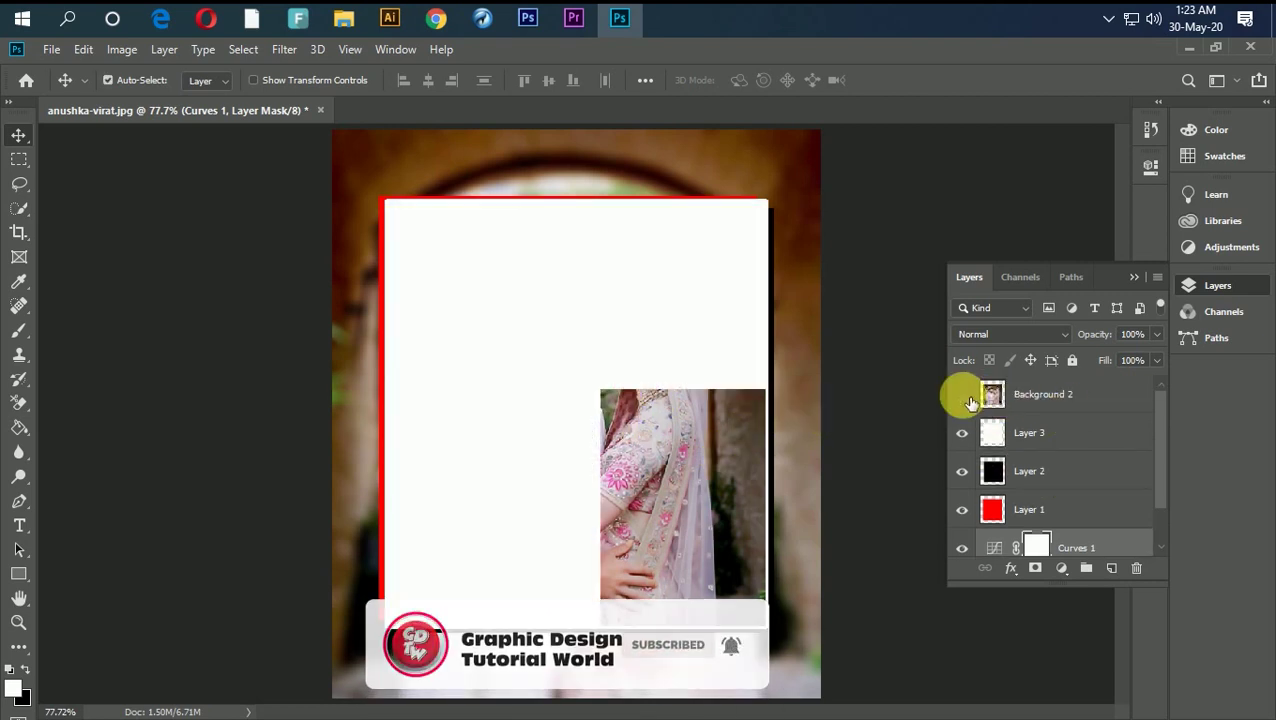
pyautogui.click(962, 432)
pyautogui.click(964, 436)
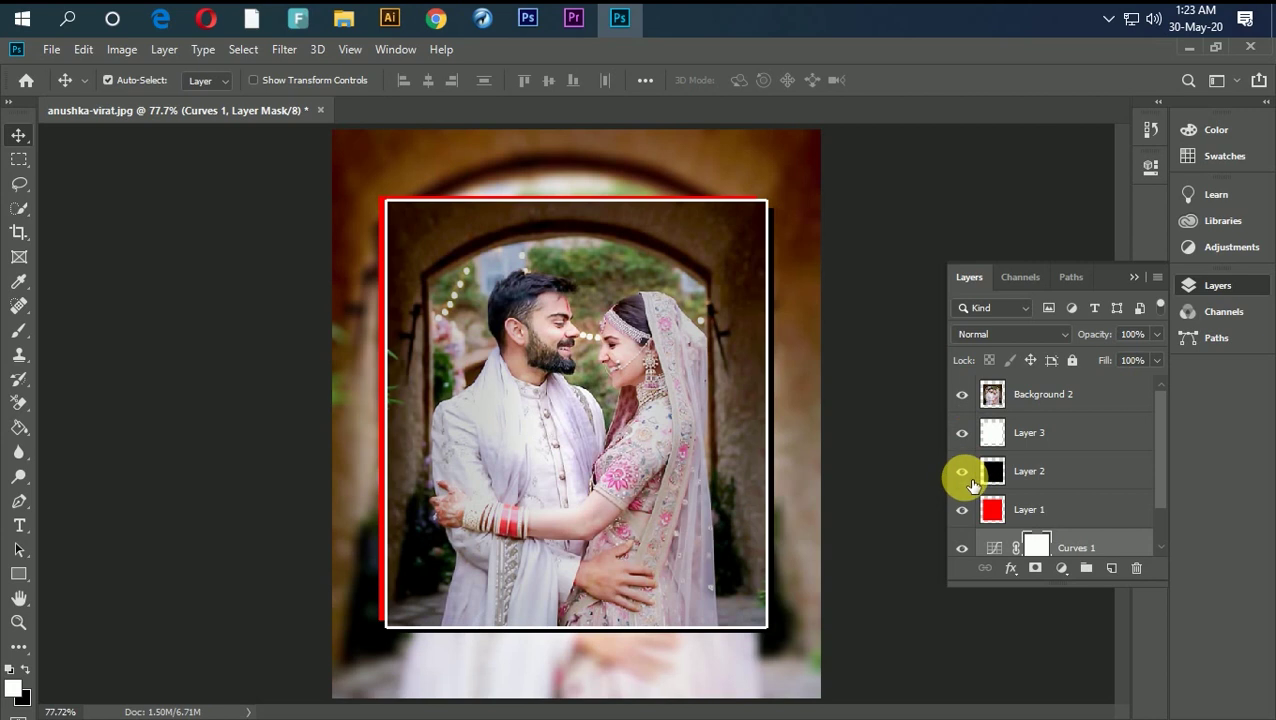
pyautogui.click(966, 472)
pyautogui.click(965, 474)
pyautogui.click(962, 510)
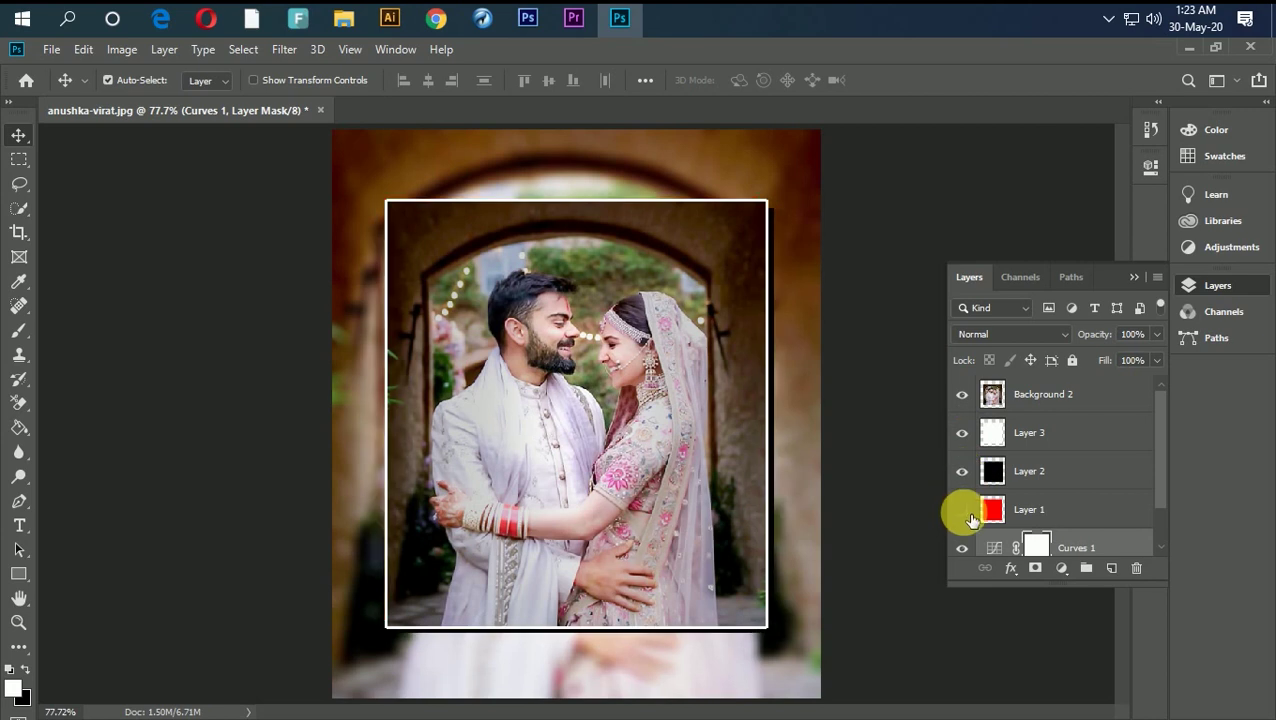
pyautogui.click(962, 510)
pyautogui.scroll(-1, 1020, 520)
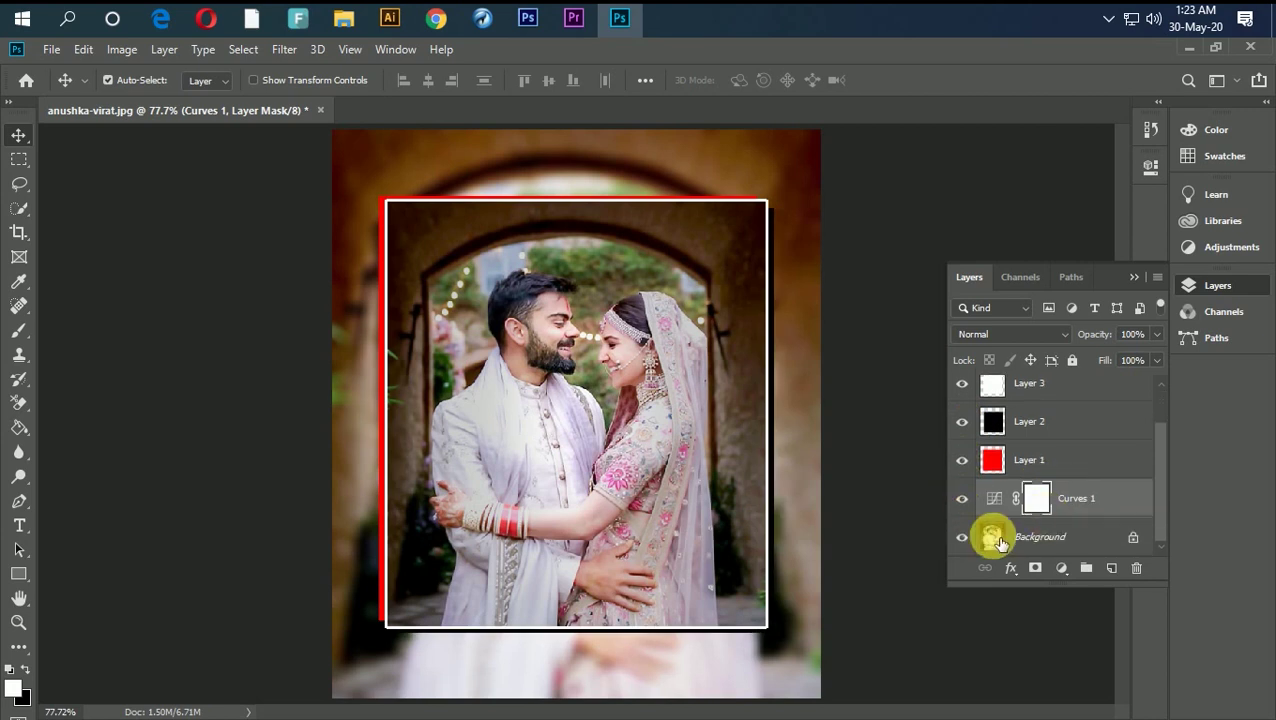
pyautogui.click(966, 537)
pyautogui.click(964, 537)
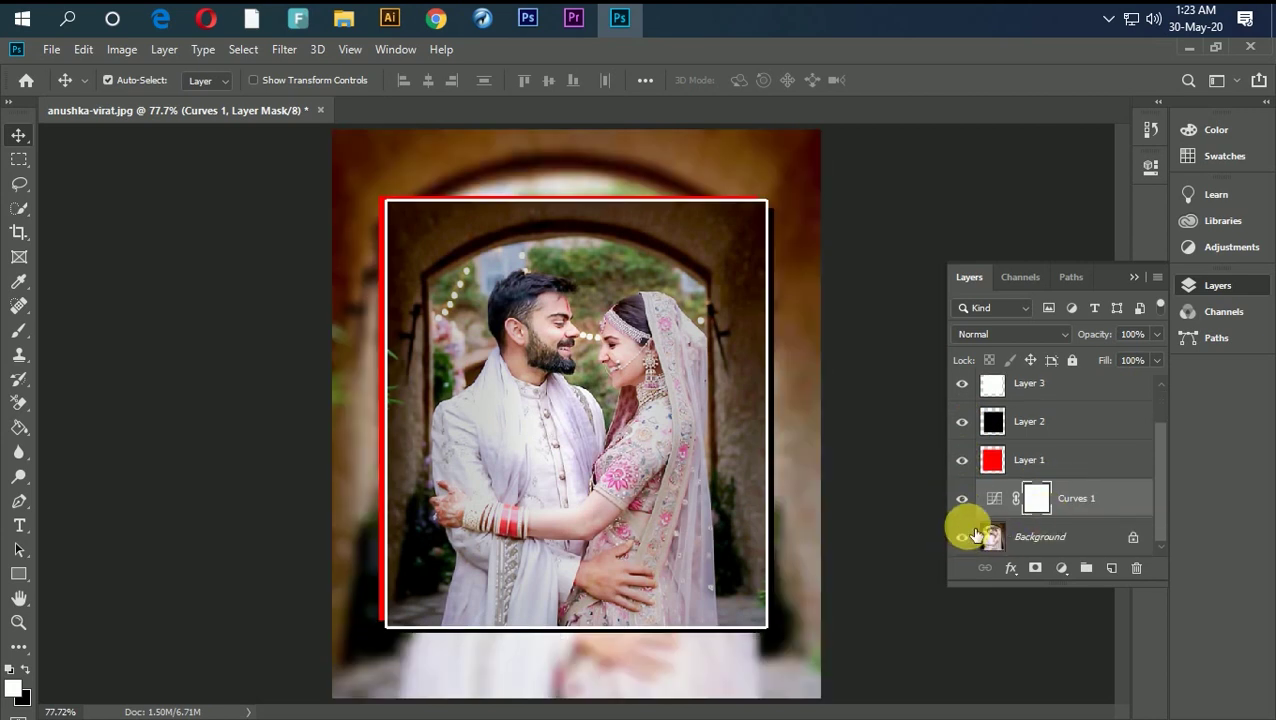
# - Save a JPEG copy in the Wedding Photo folder as "anushka-virat Picture Editing & Framing in Photoshop", using quality 8 and the Progressive format
pyautogui.click(51, 49)
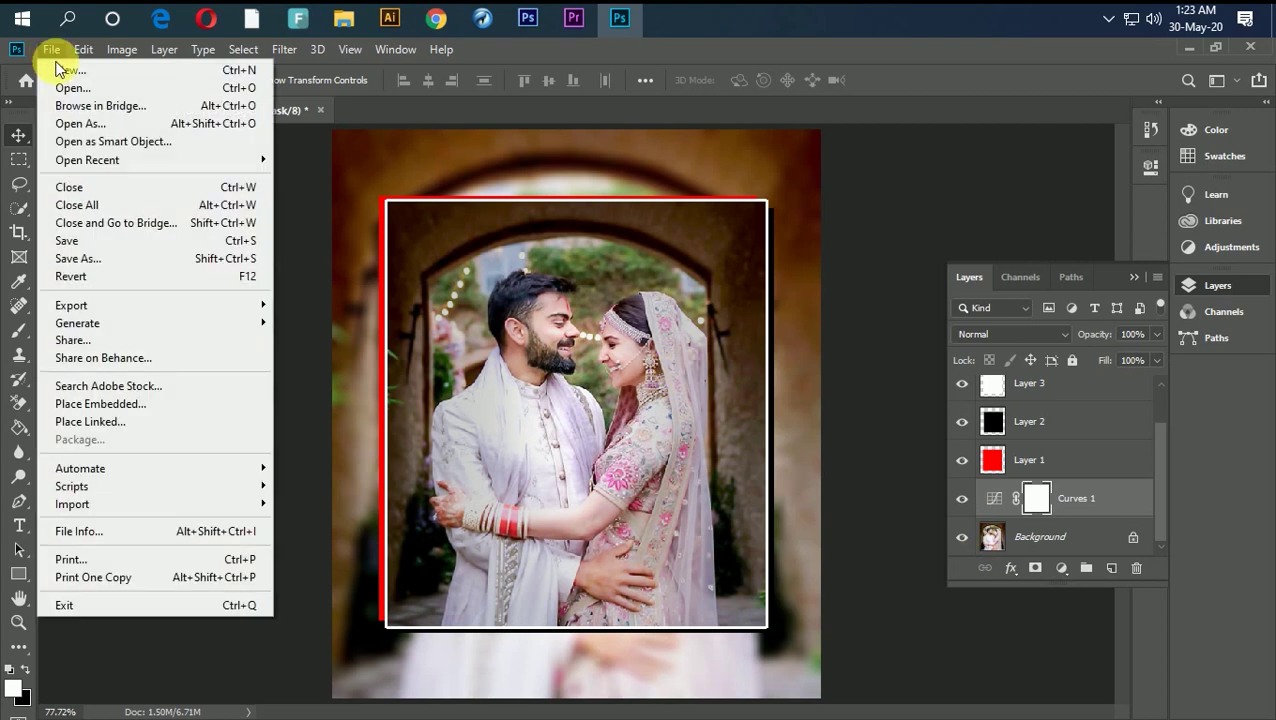
pyautogui.click(159, 256)
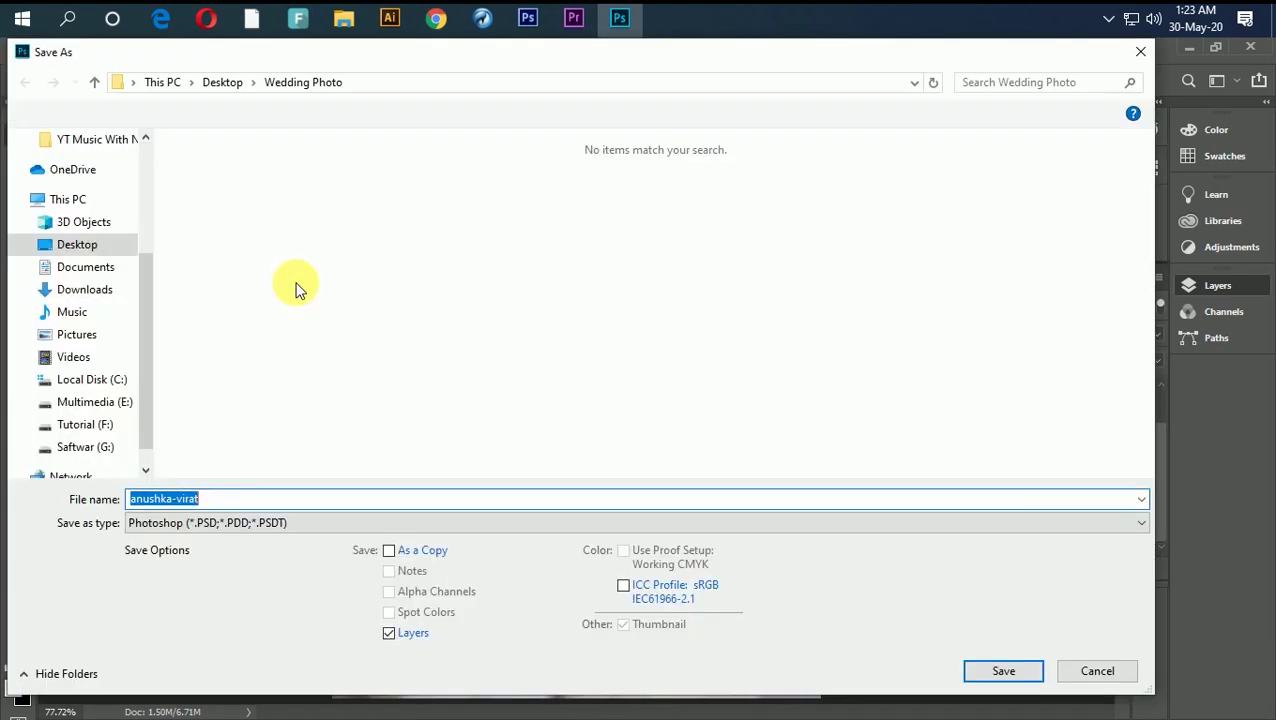
pyautogui.click(380, 525)
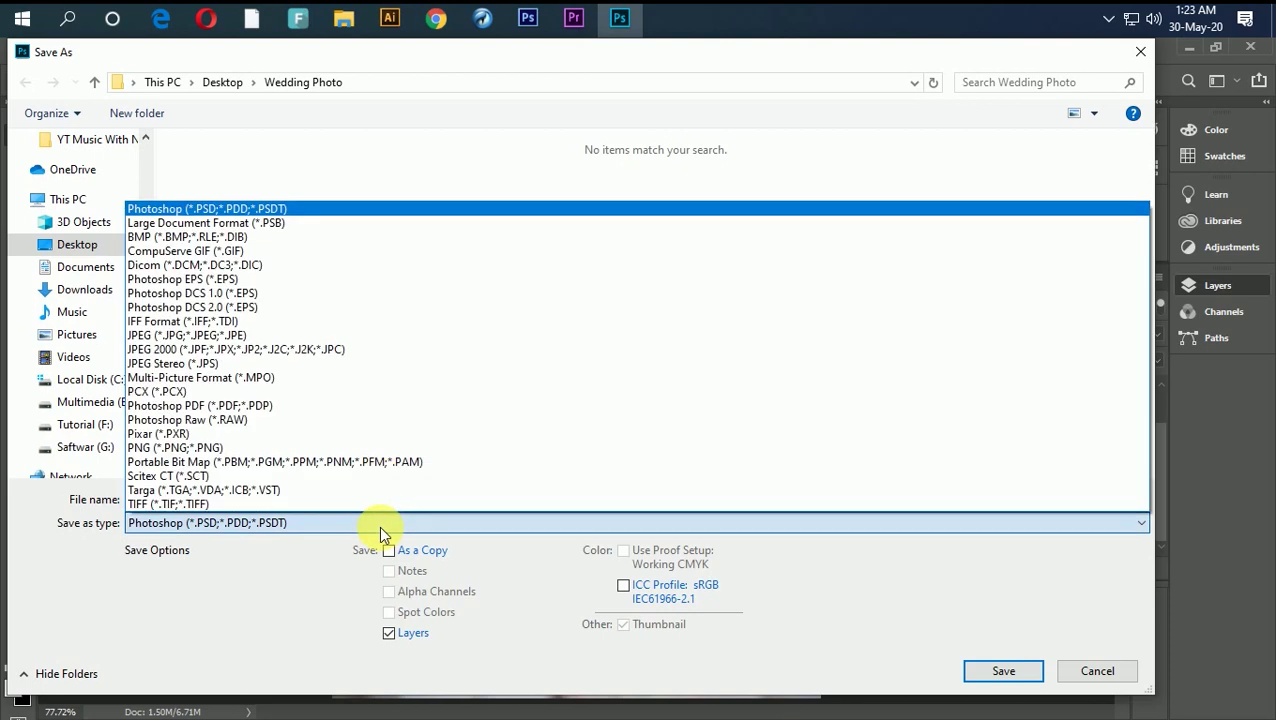
pyautogui.click(345, 337)
pyautogui.click(272, 497)
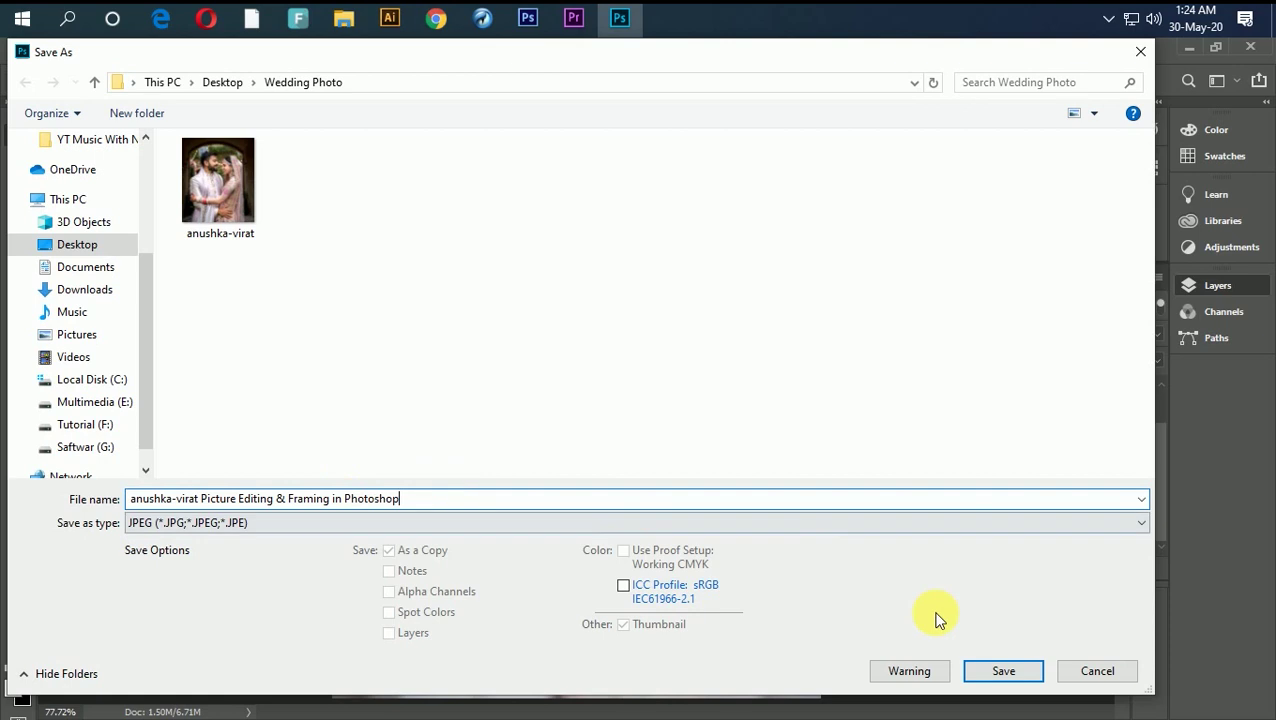
pyautogui.click(1003, 672)
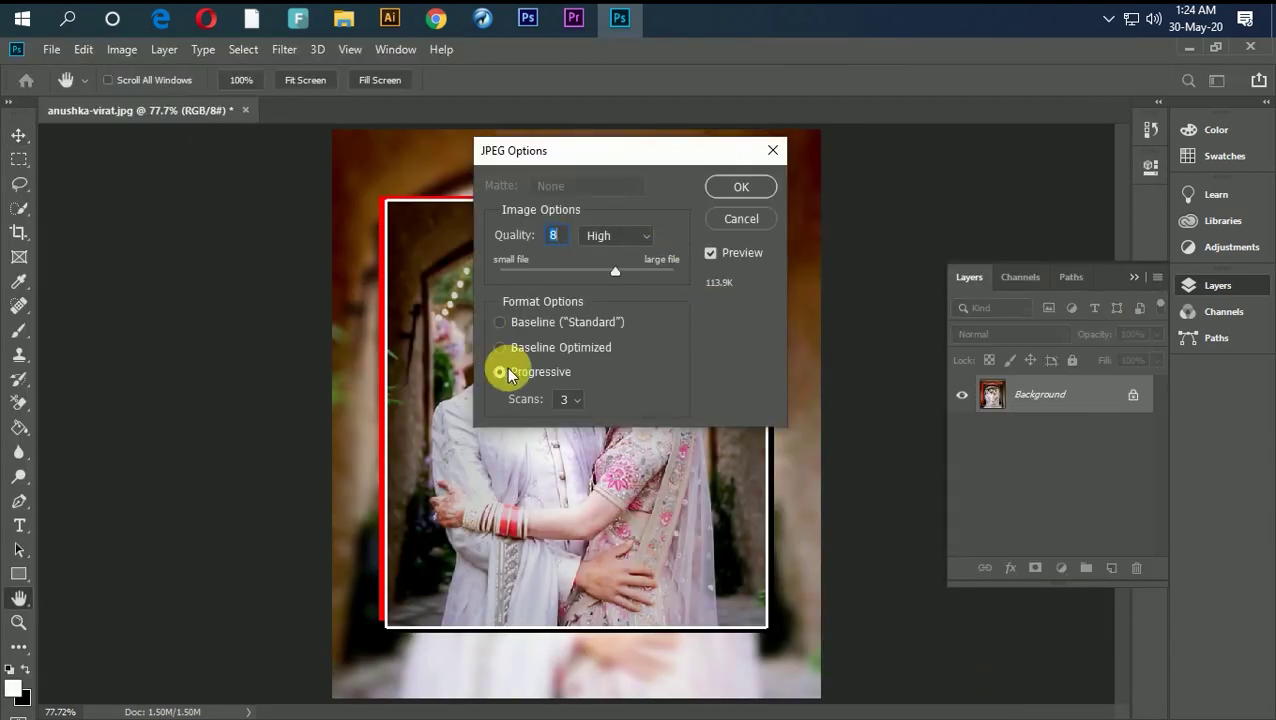
pyautogui.click(740, 187)
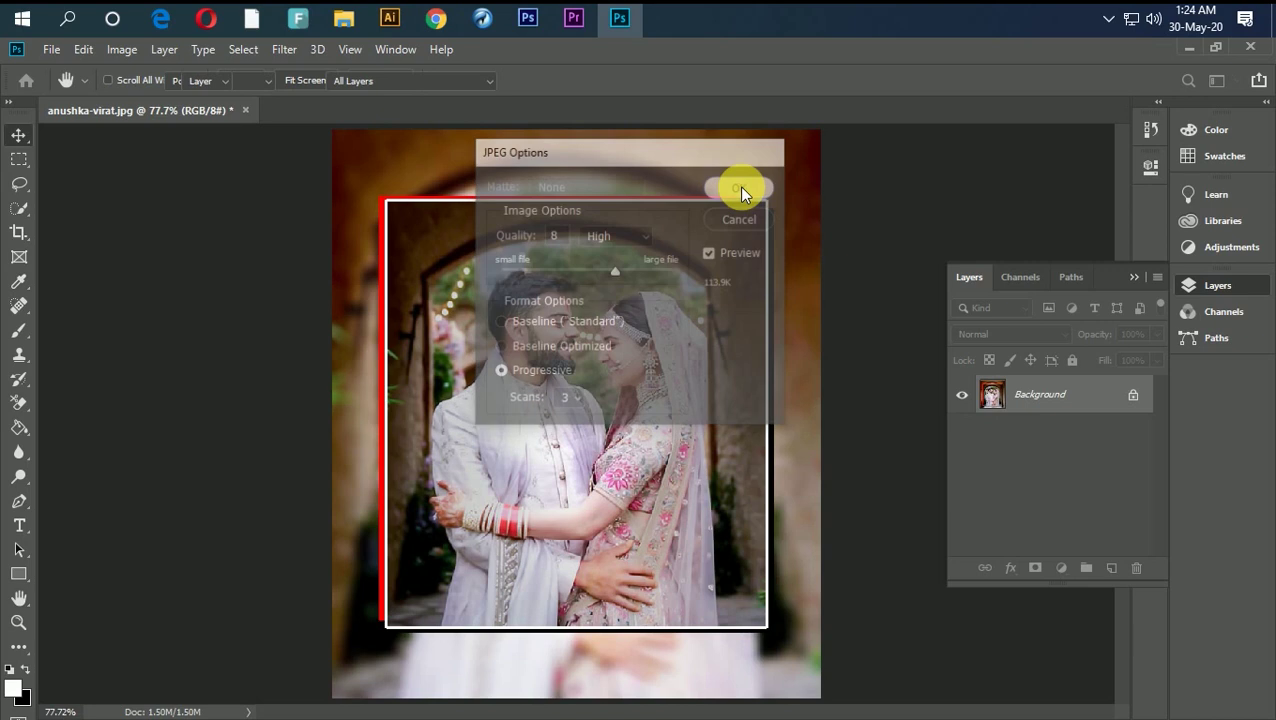